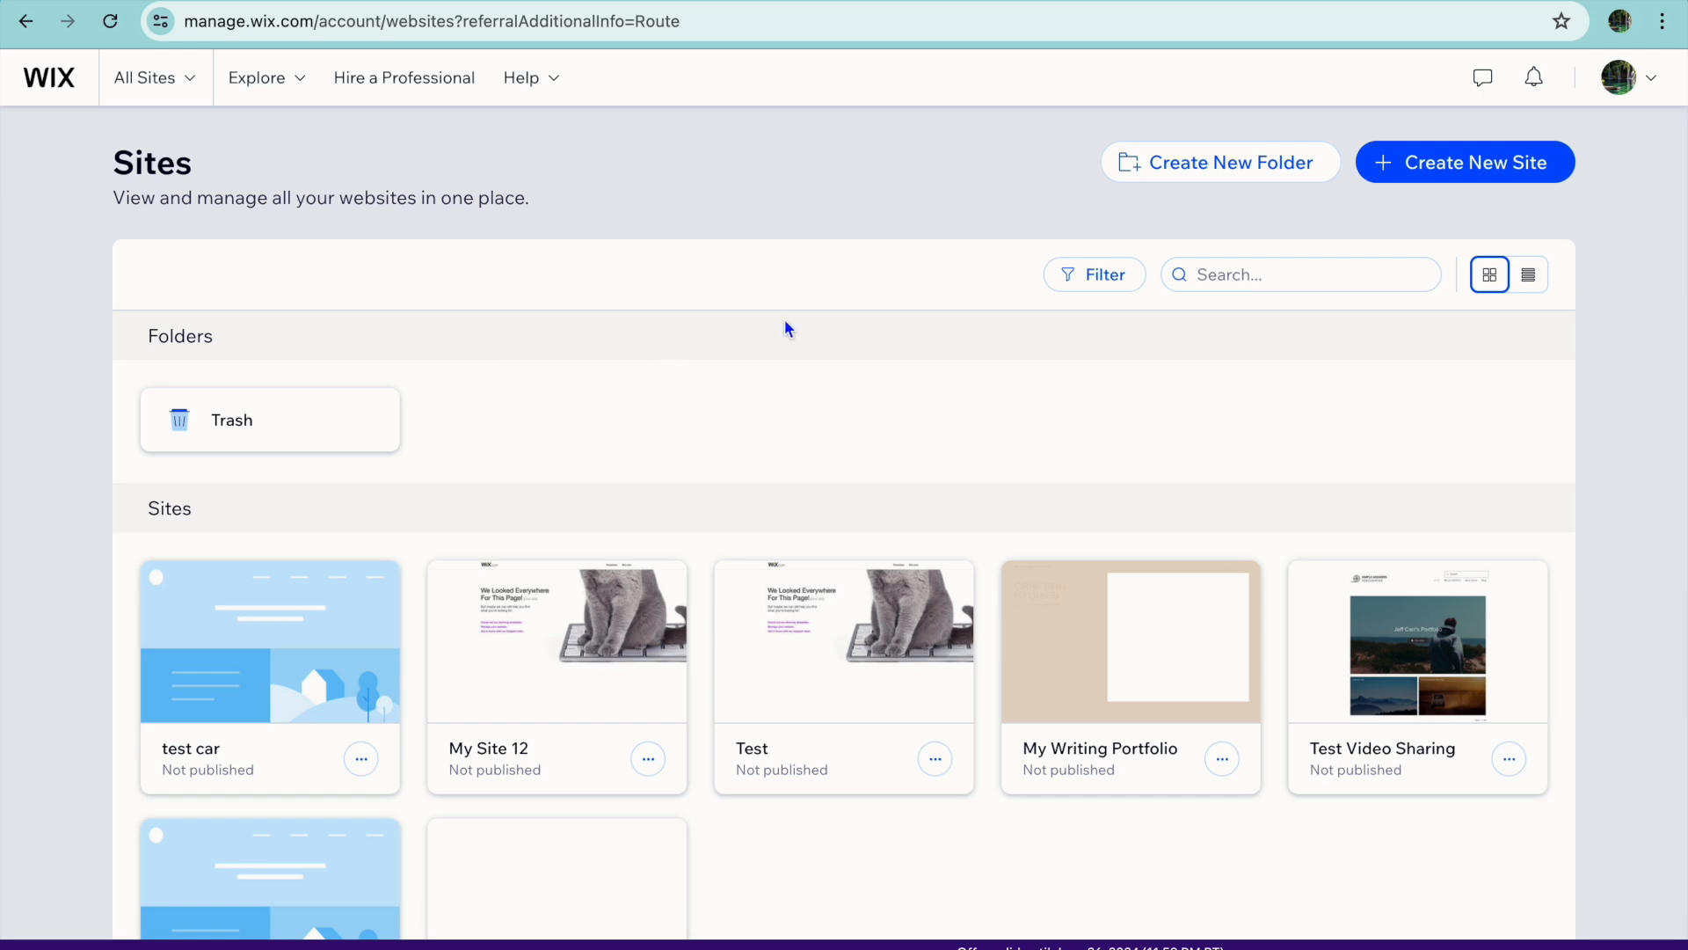
# Create a new site without the AI chat, naming it "test page" and choosing Collect leads as its goal.
pyautogui.click(1427, 172)
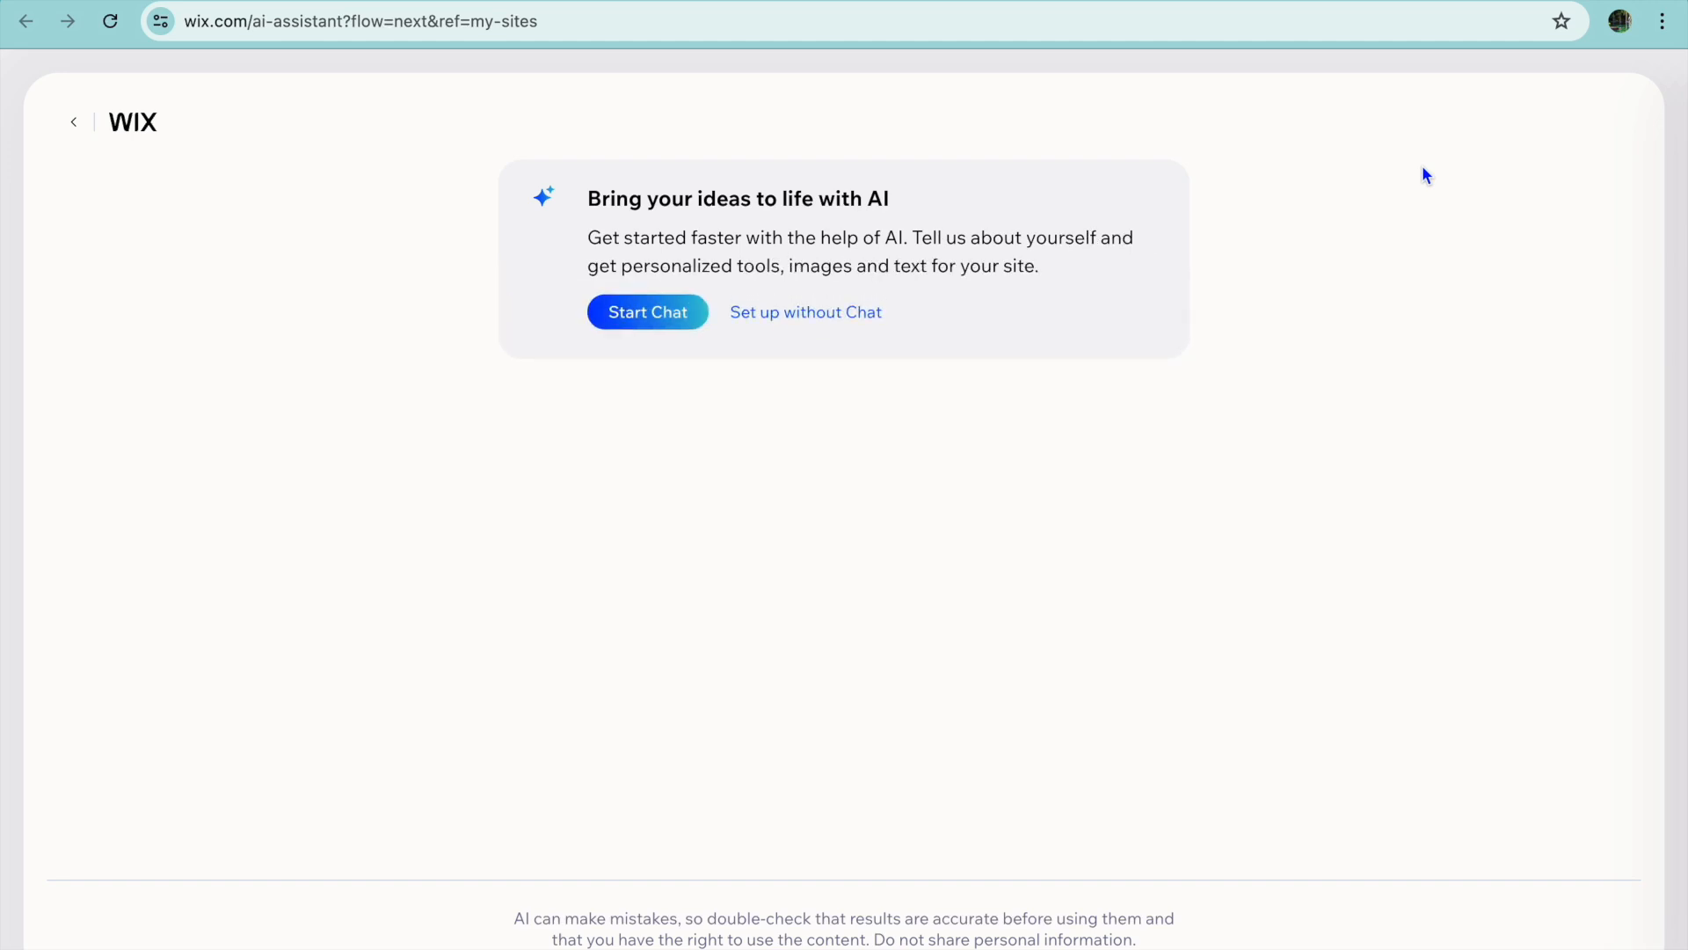
pyautogui.click(840, 315)
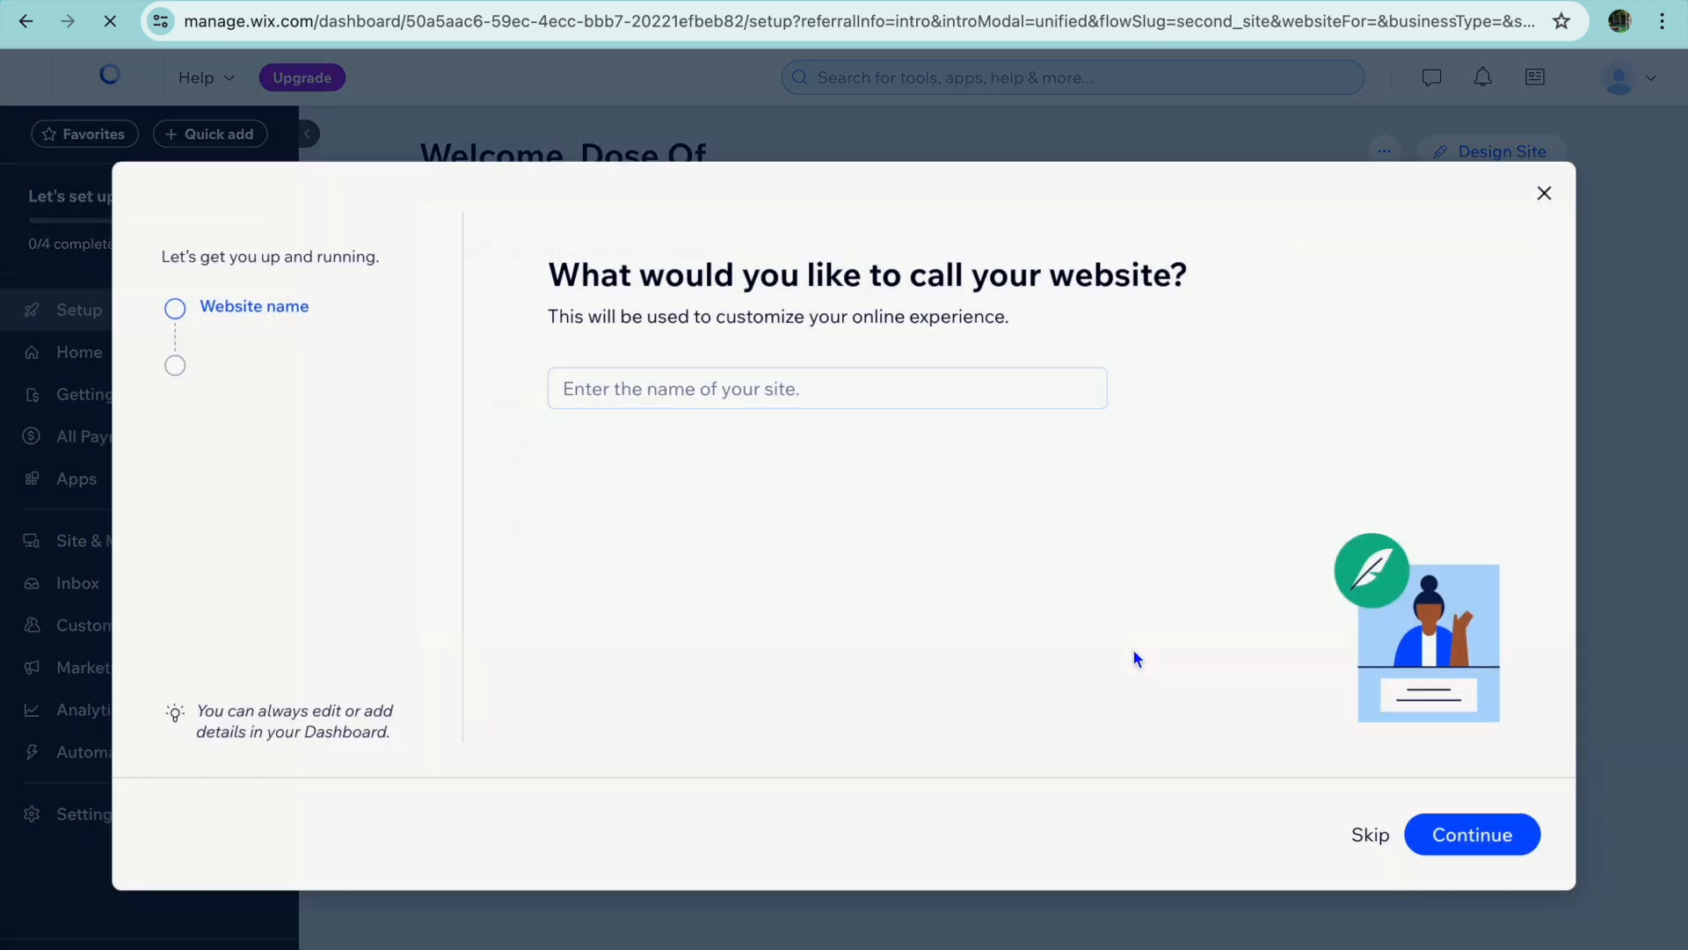
pyautogui.click(906, 396)
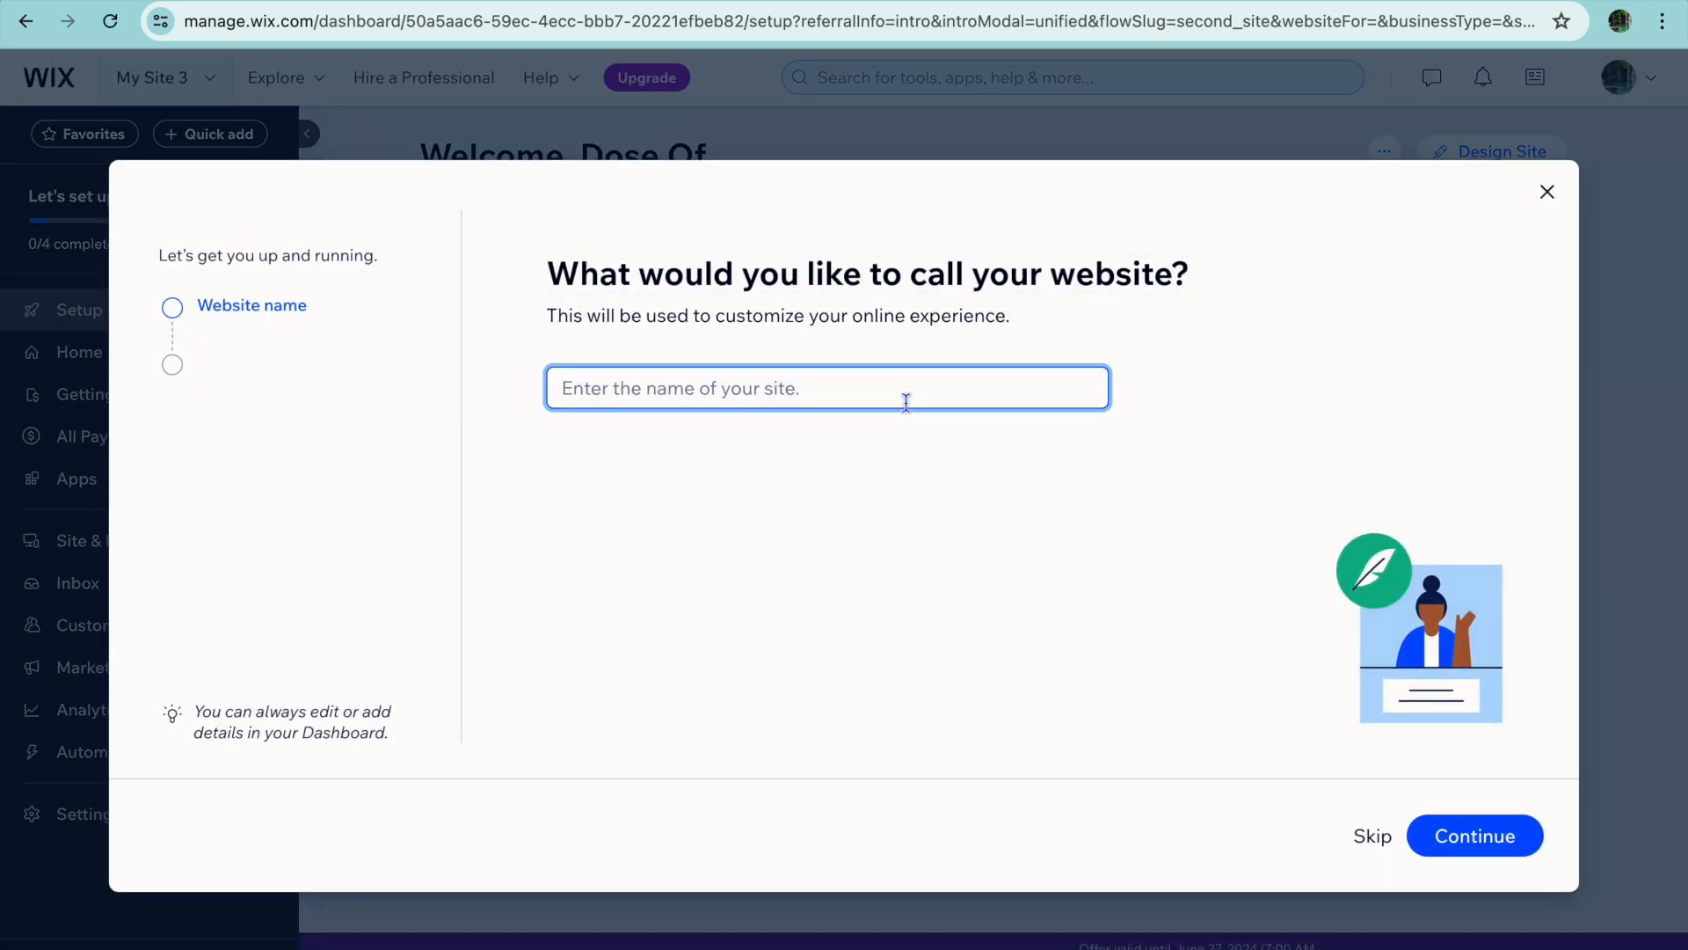
pyautogui.write('test page')
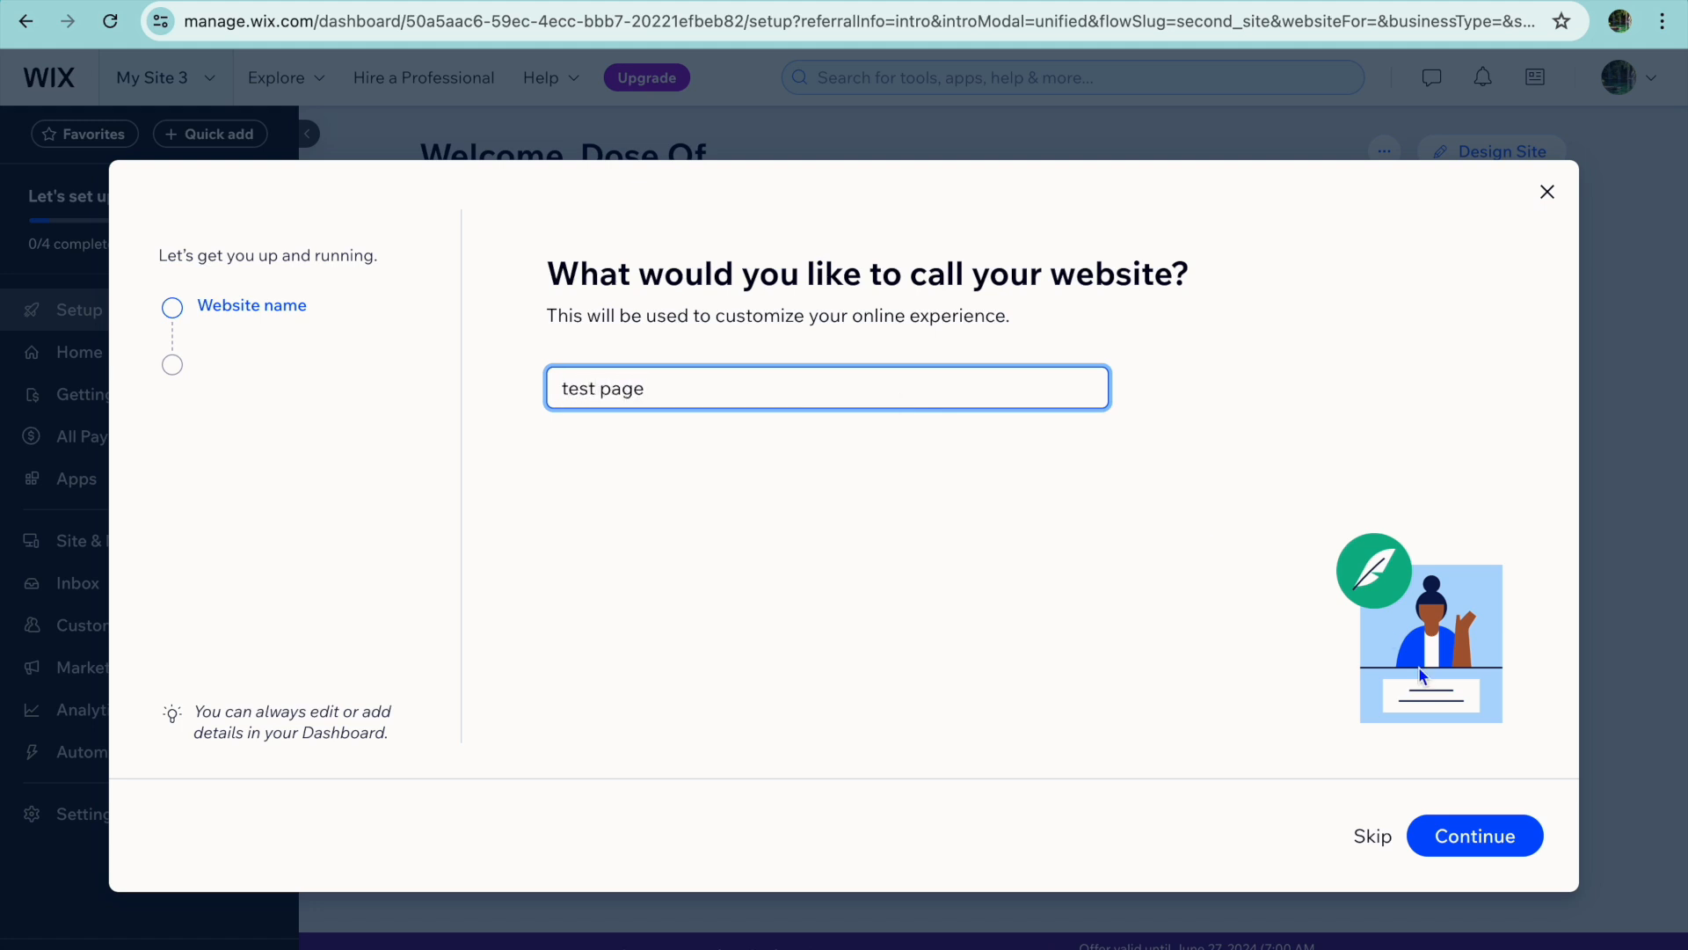
pyautogui.click(1497, 844)
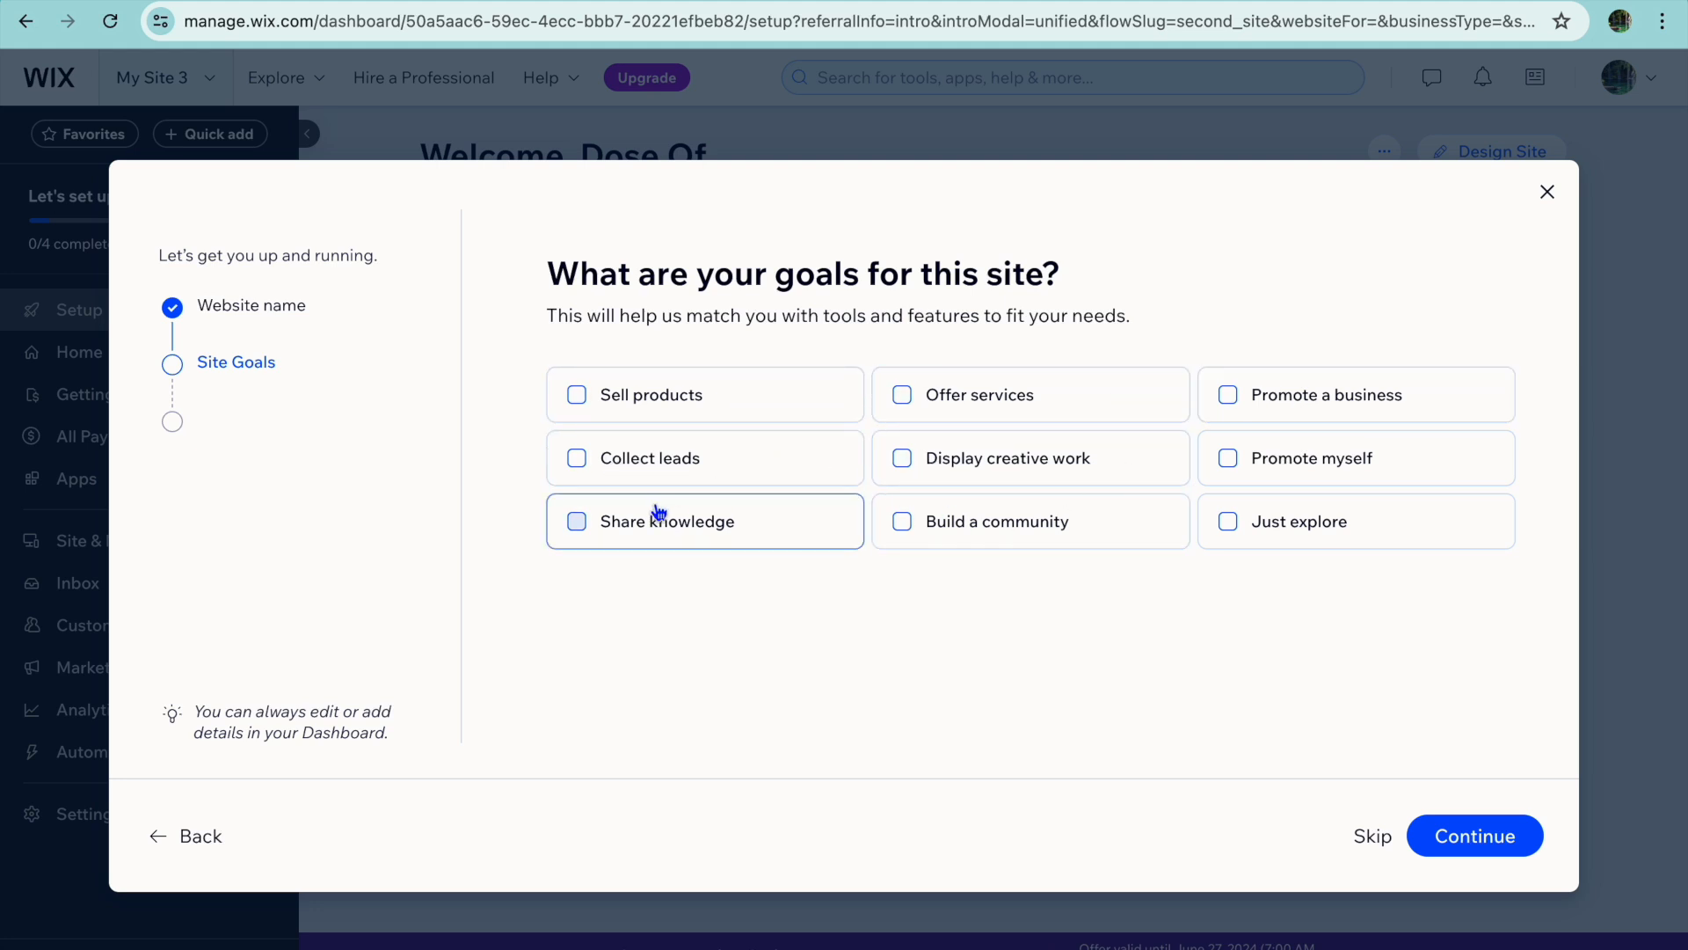
pyautogui.click(579, 460)
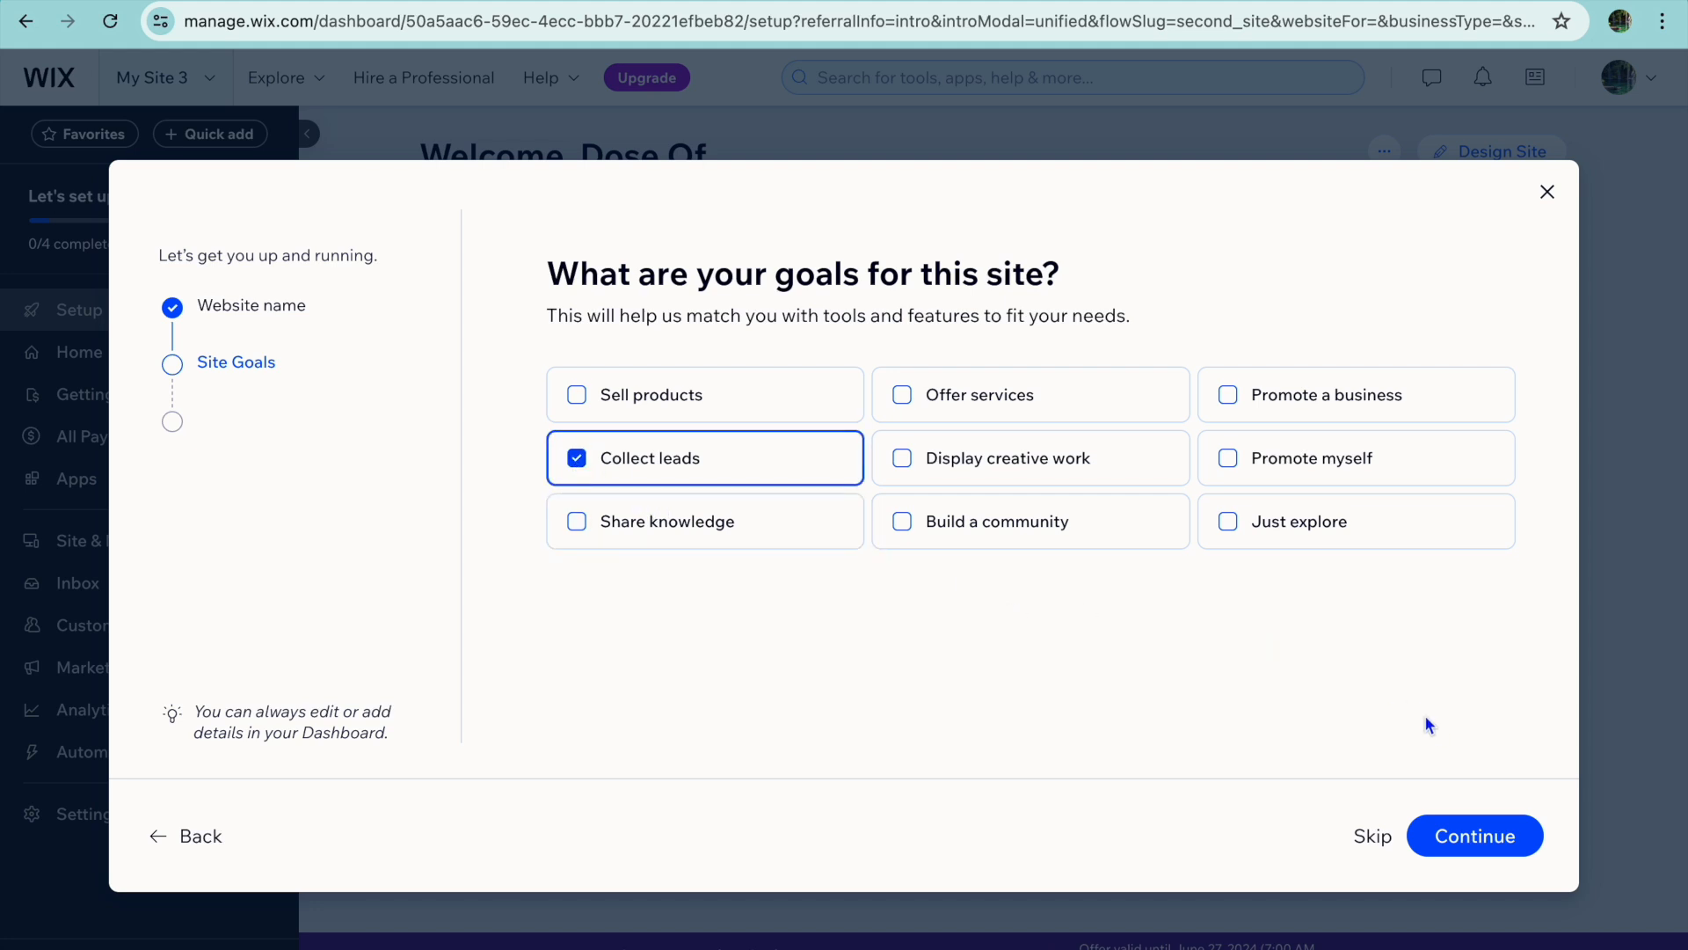
pyautogui.click(1463, 831)
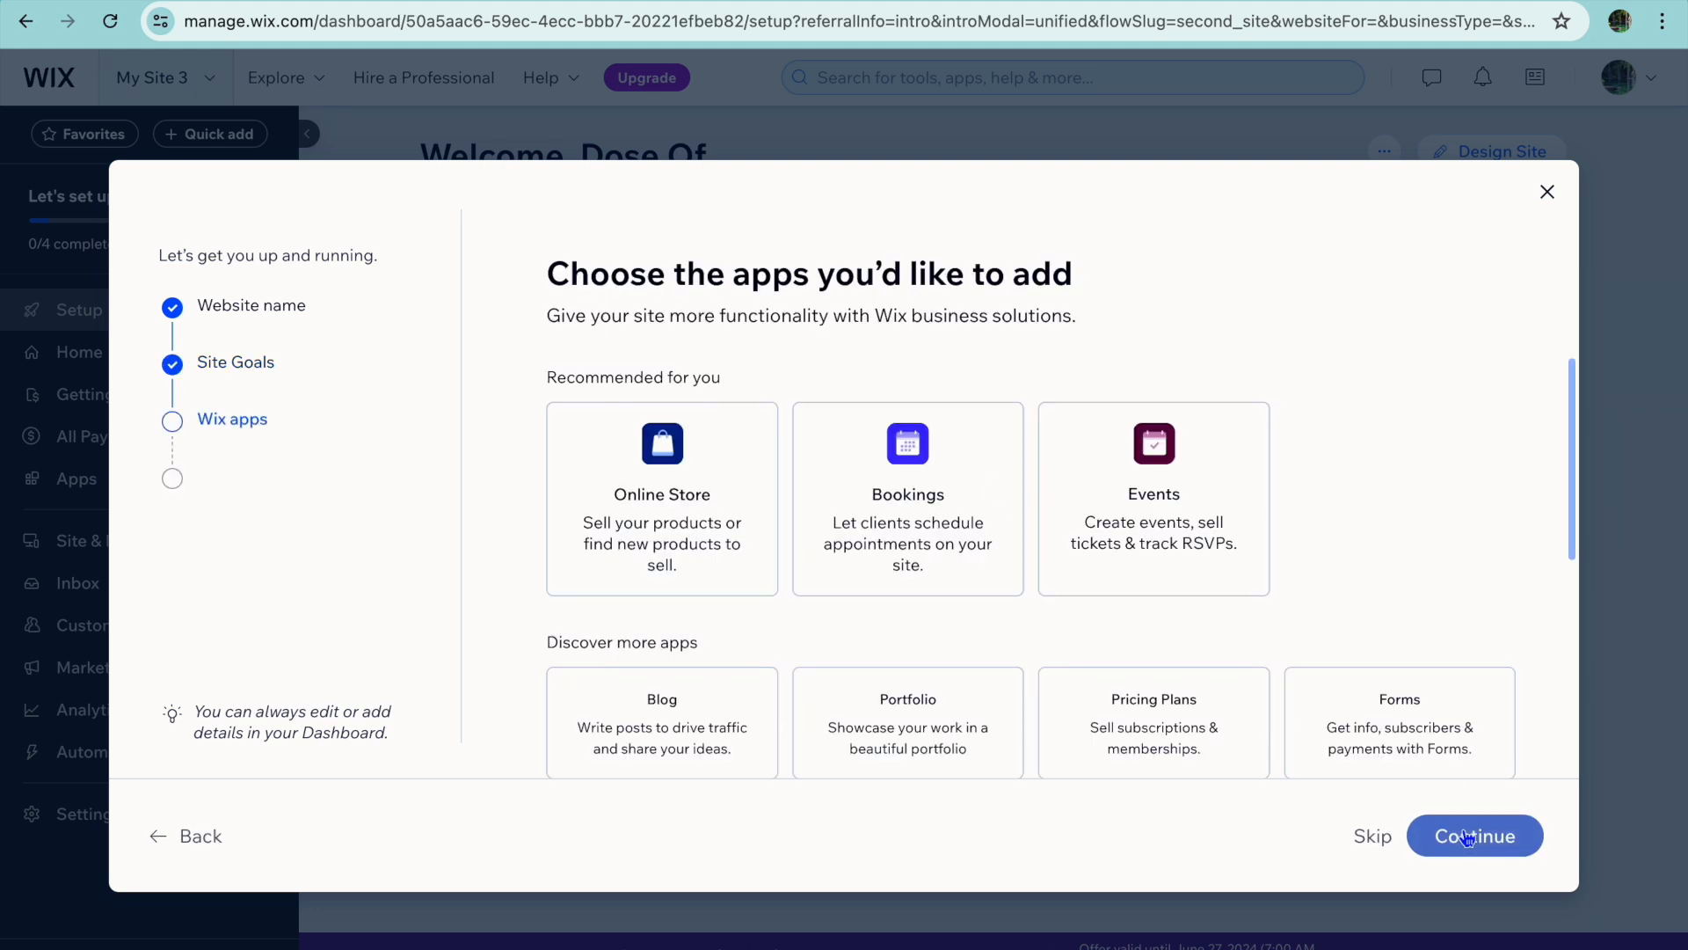
# Look through the recommended and additional apps offered for the new site.
pyautogui.scroll(-4, 1031, 619)
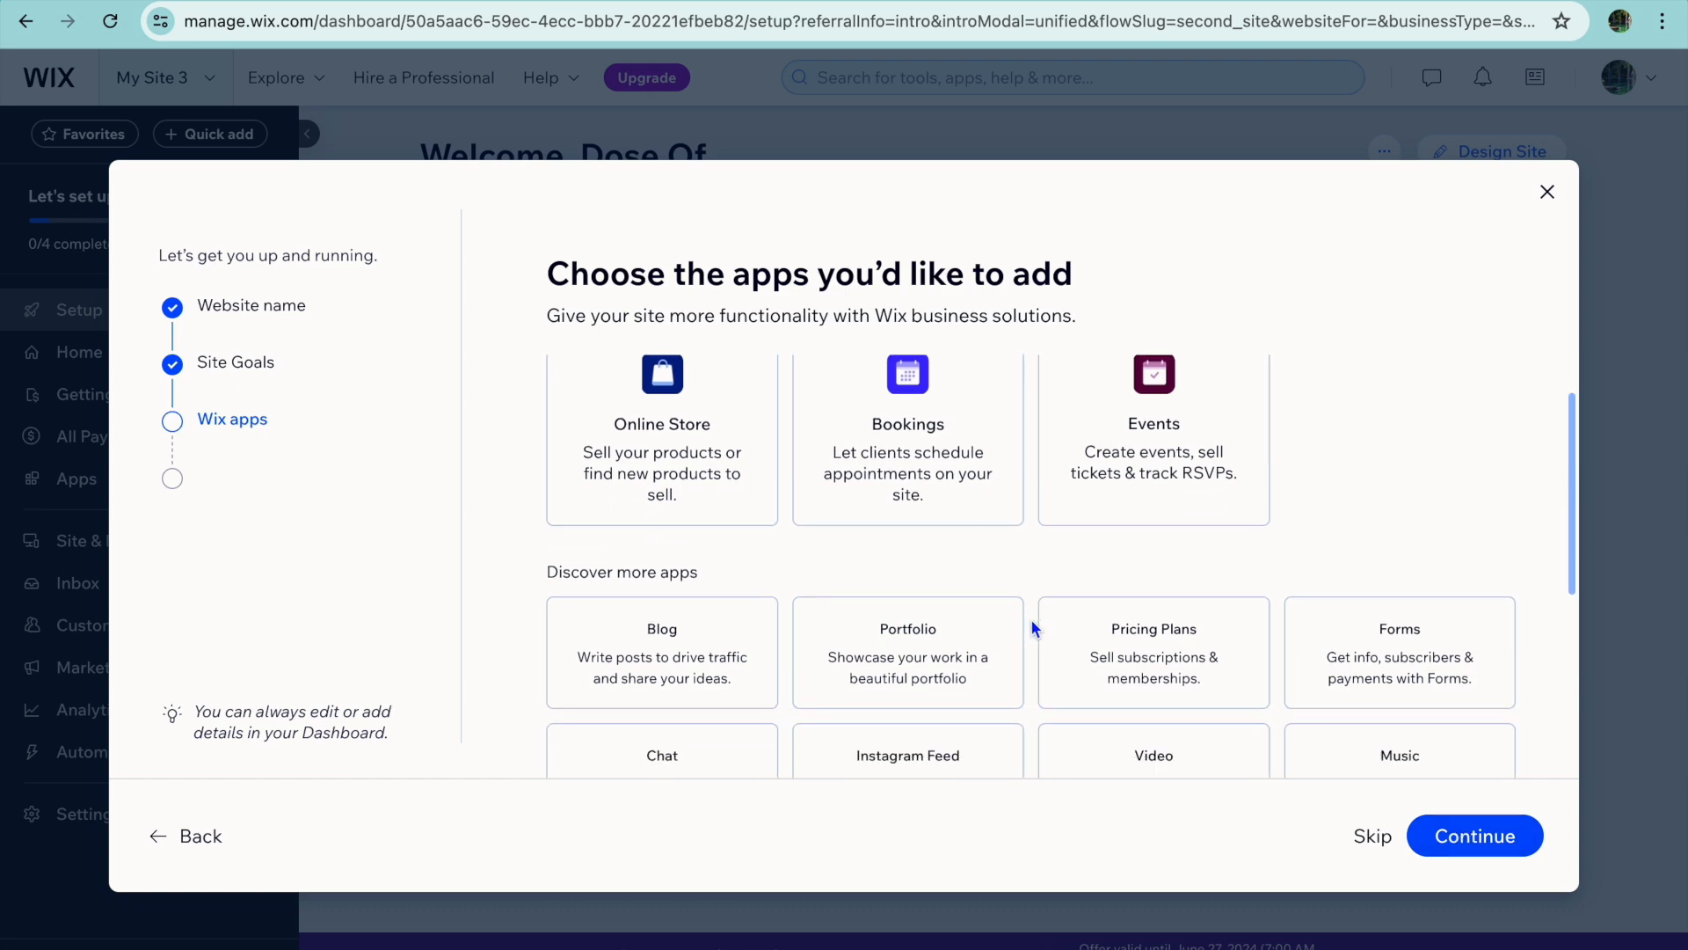
pyautogui.scroll(4, 1030, 619)
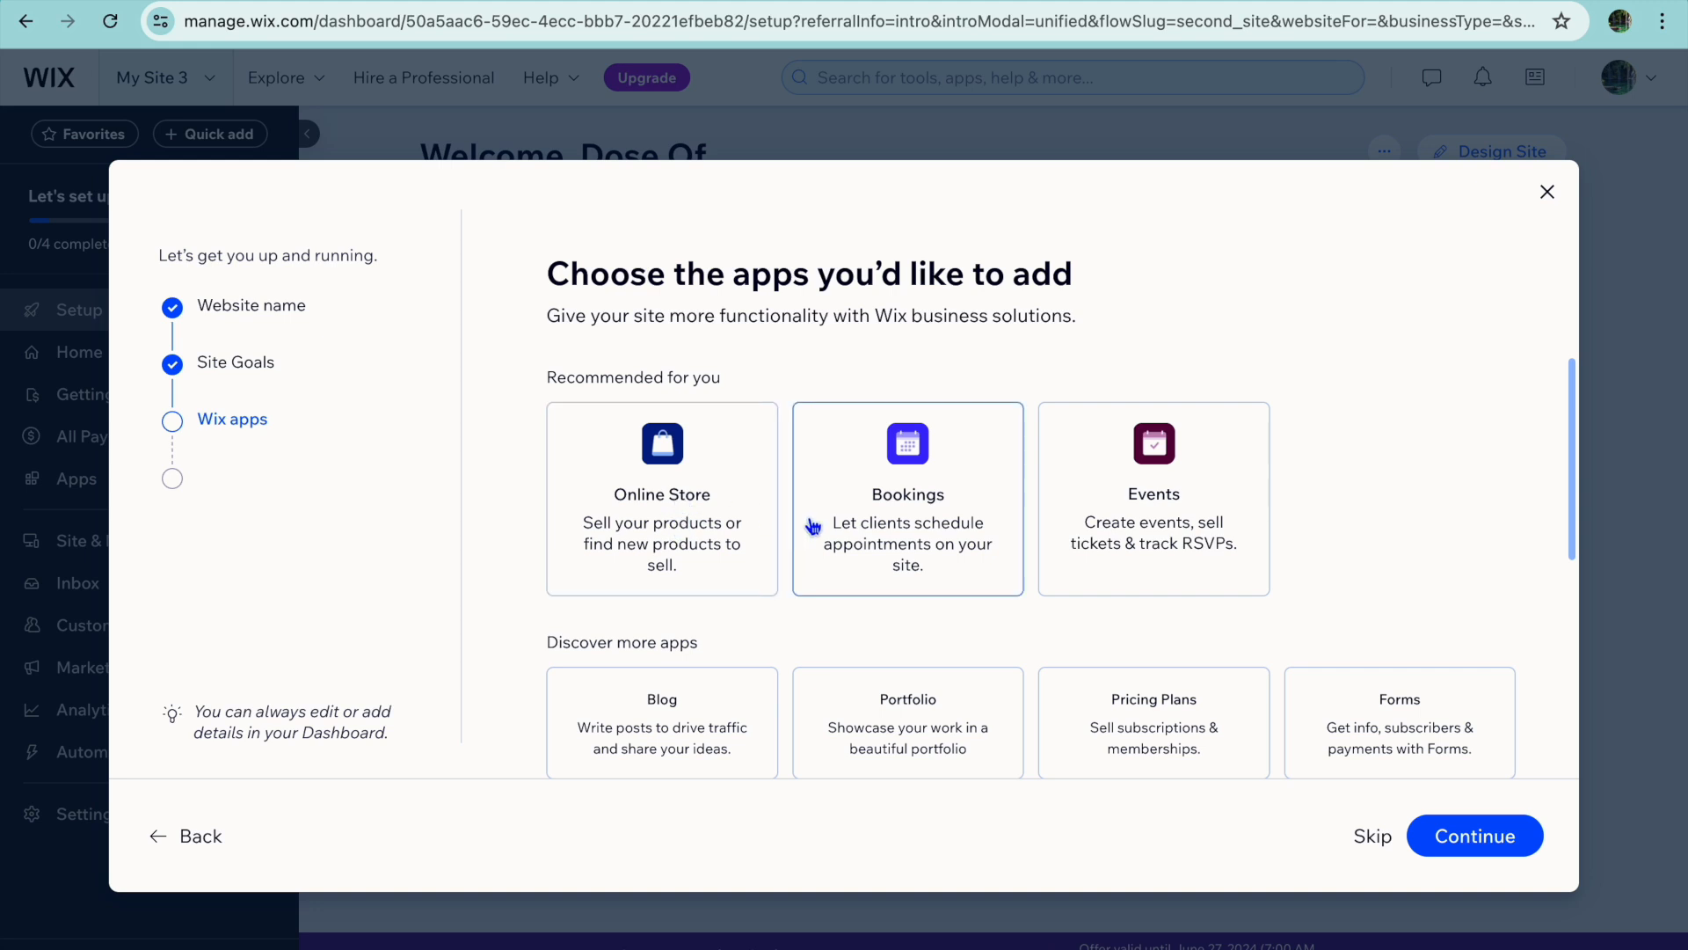
pyautogui.scroll(-1, 811, 528)
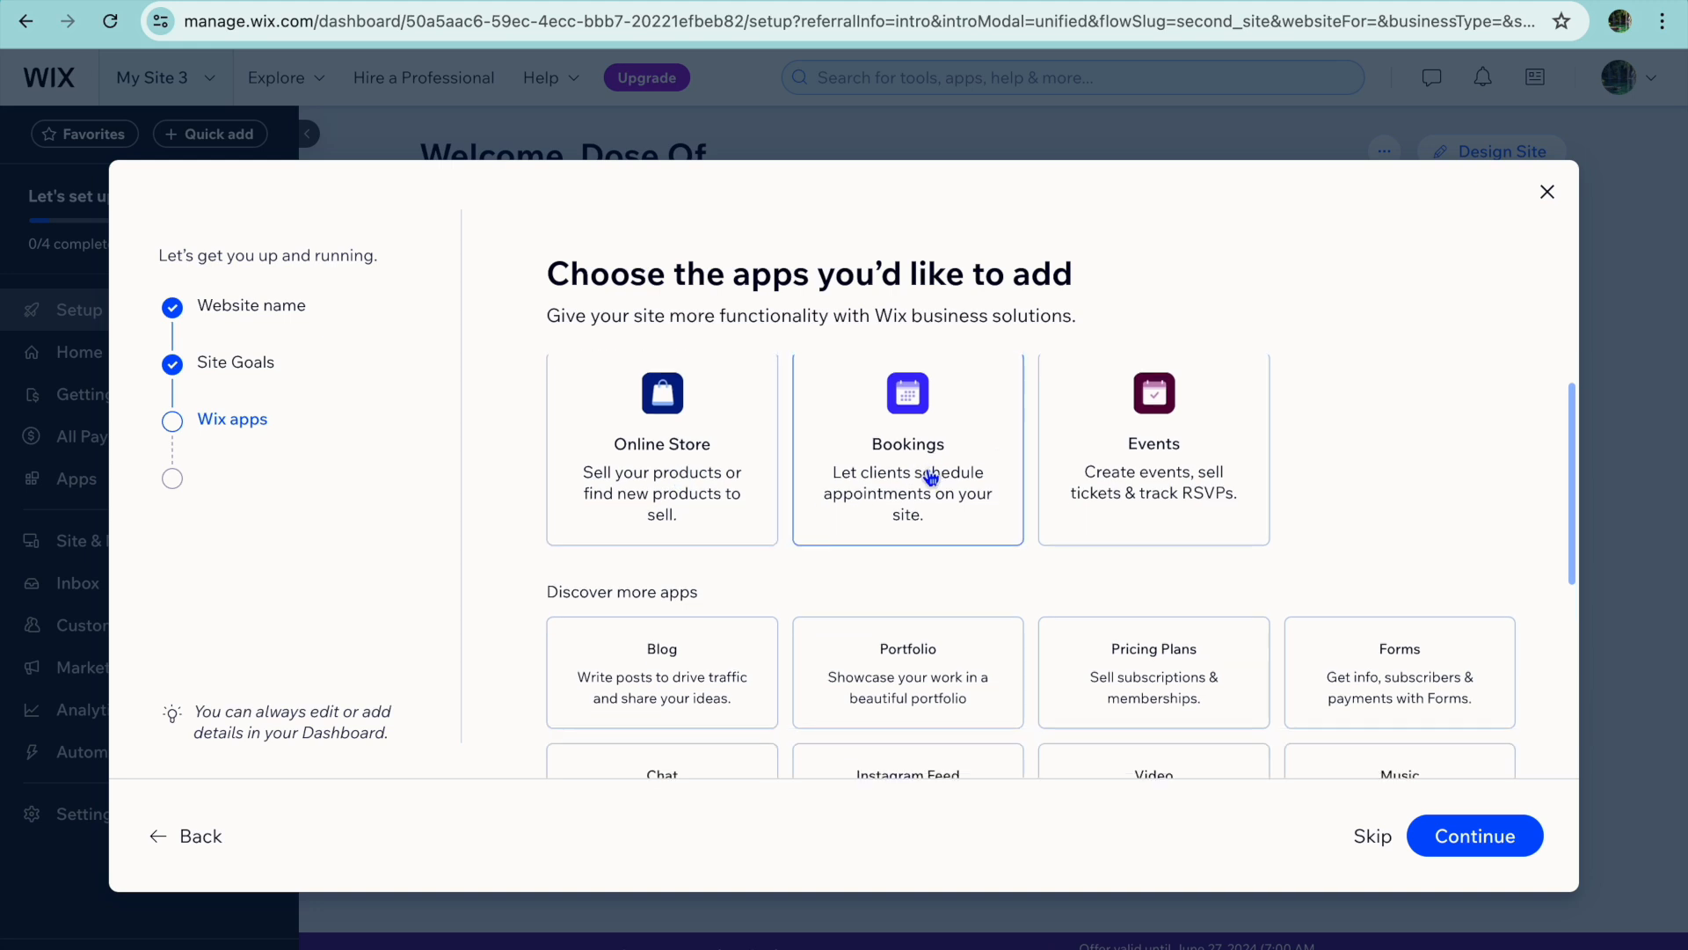
pyautogui.scroll(-1, 931, 477)
pyautogui.scroll(-5, 932, 477)
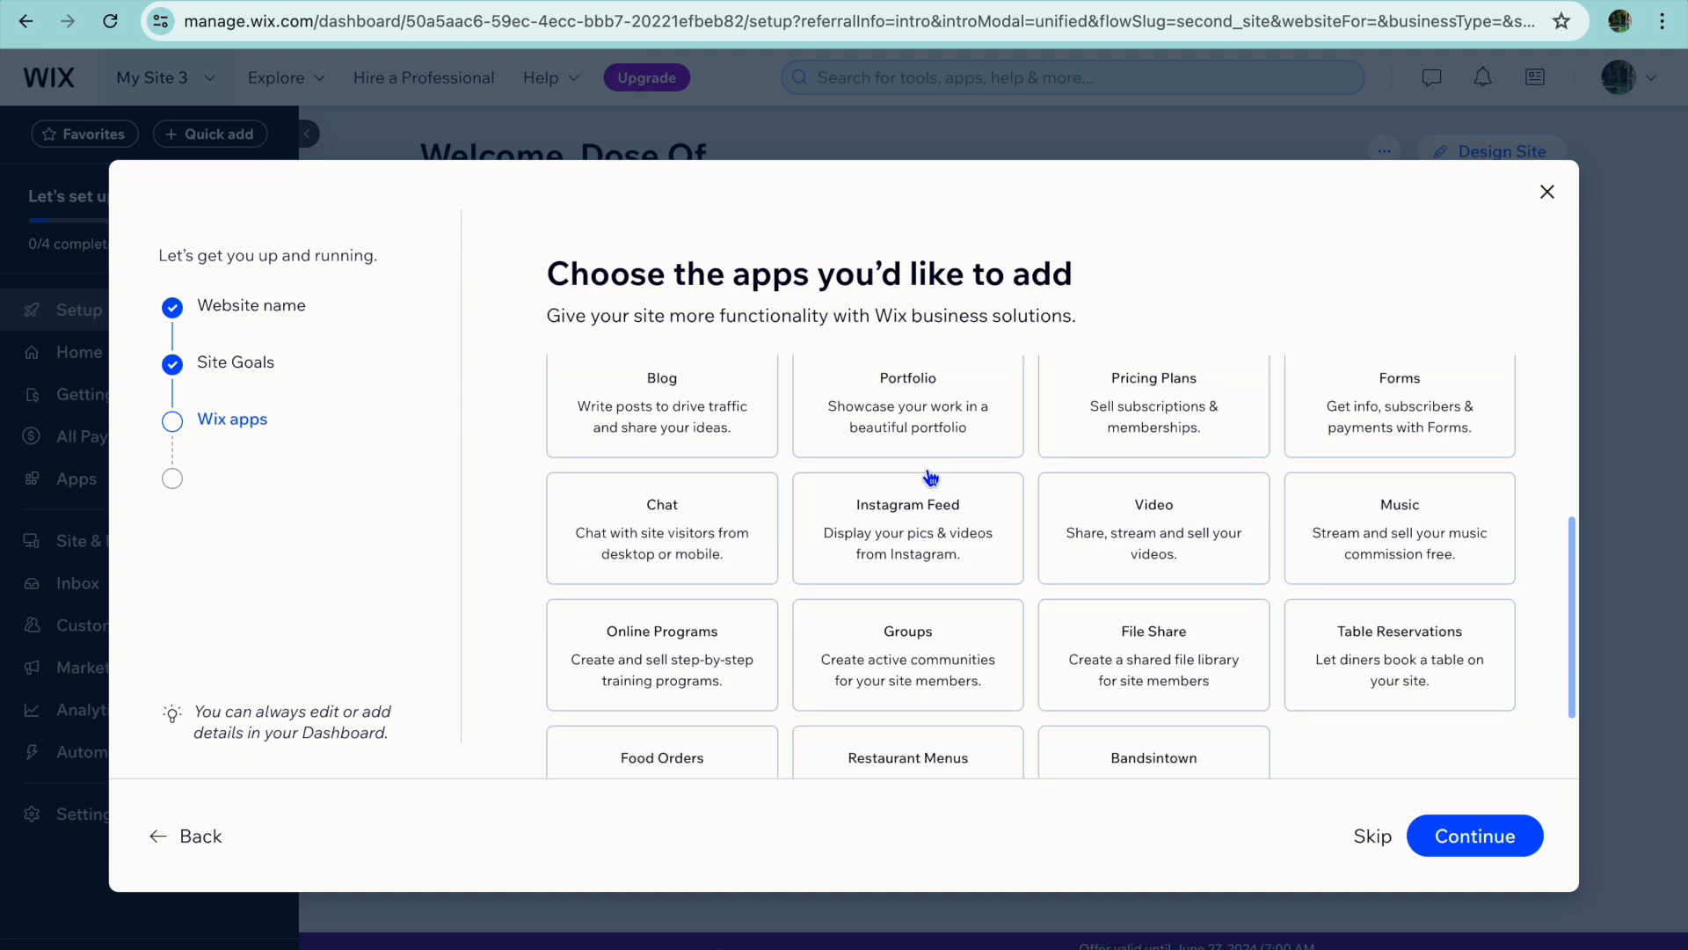
pyautogui.scroll(3, 931, 477)
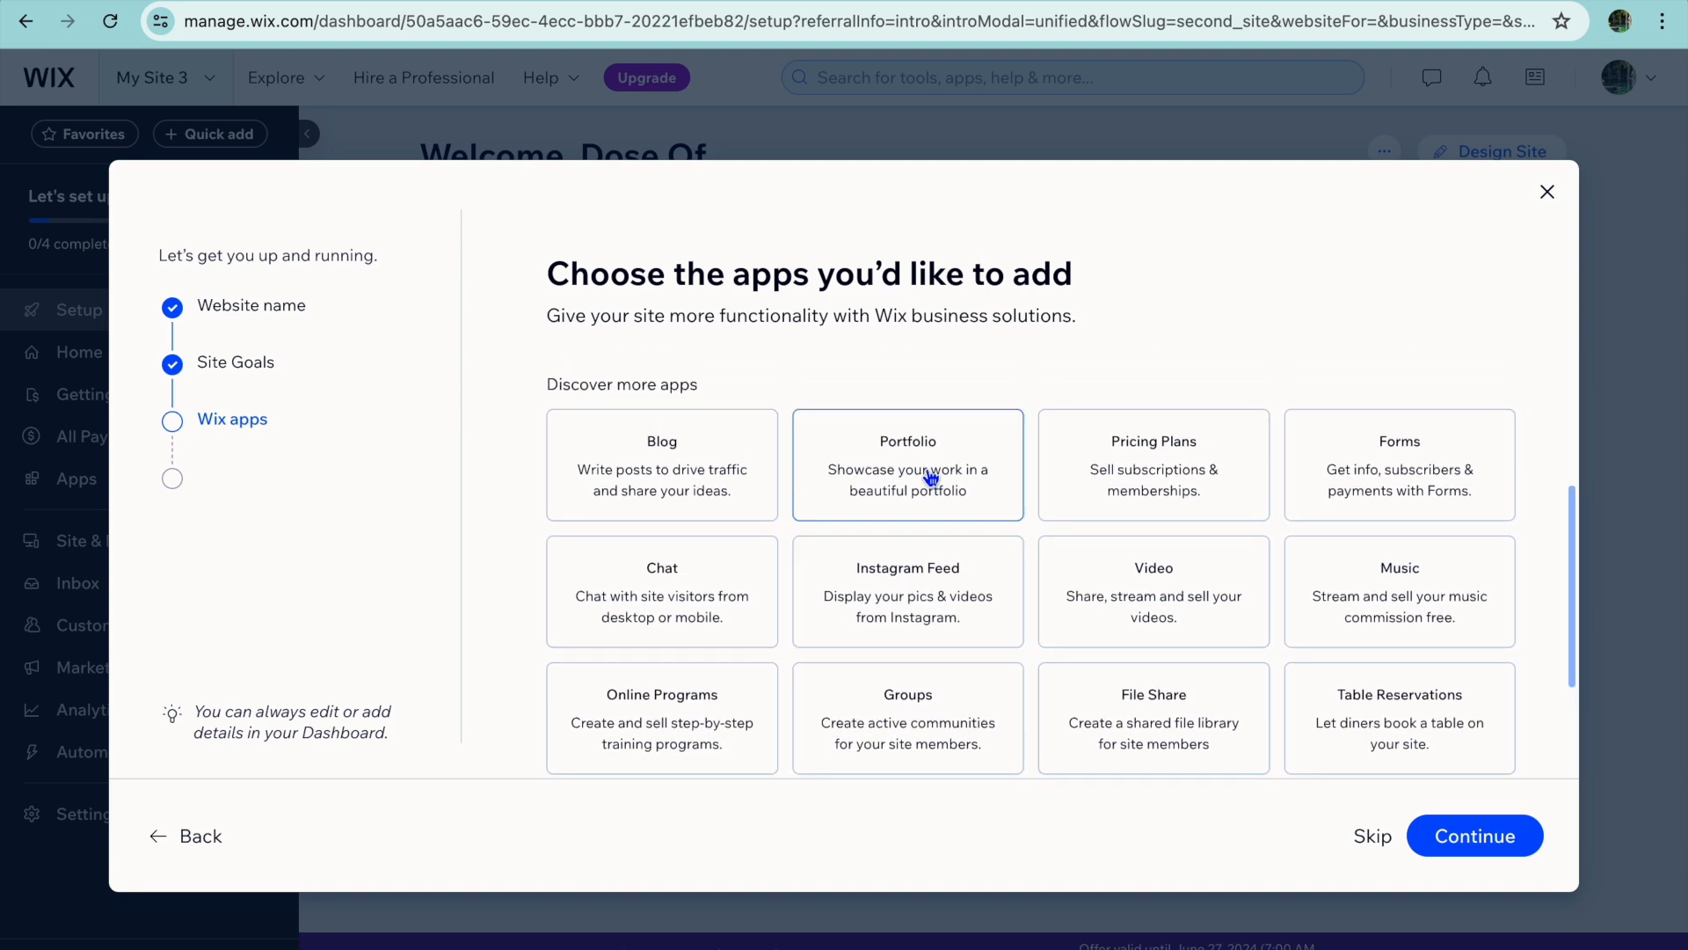
pyautogui.scroll(-4, 932, 477)
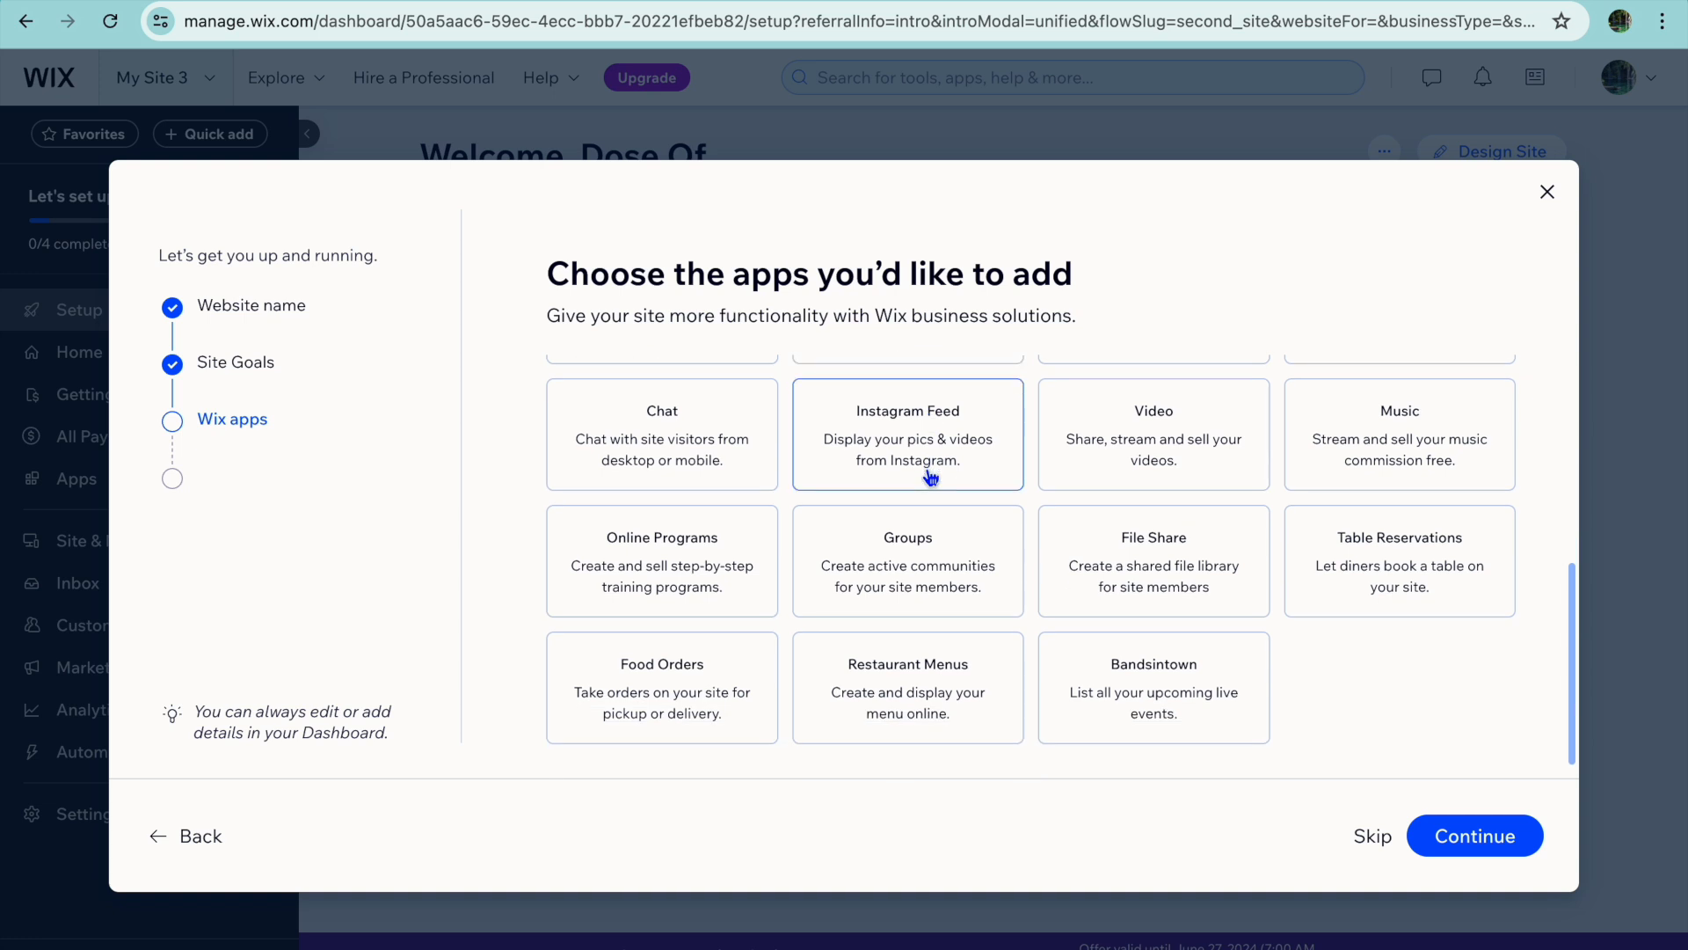
pyautogui.scroll(7, 931, 477)
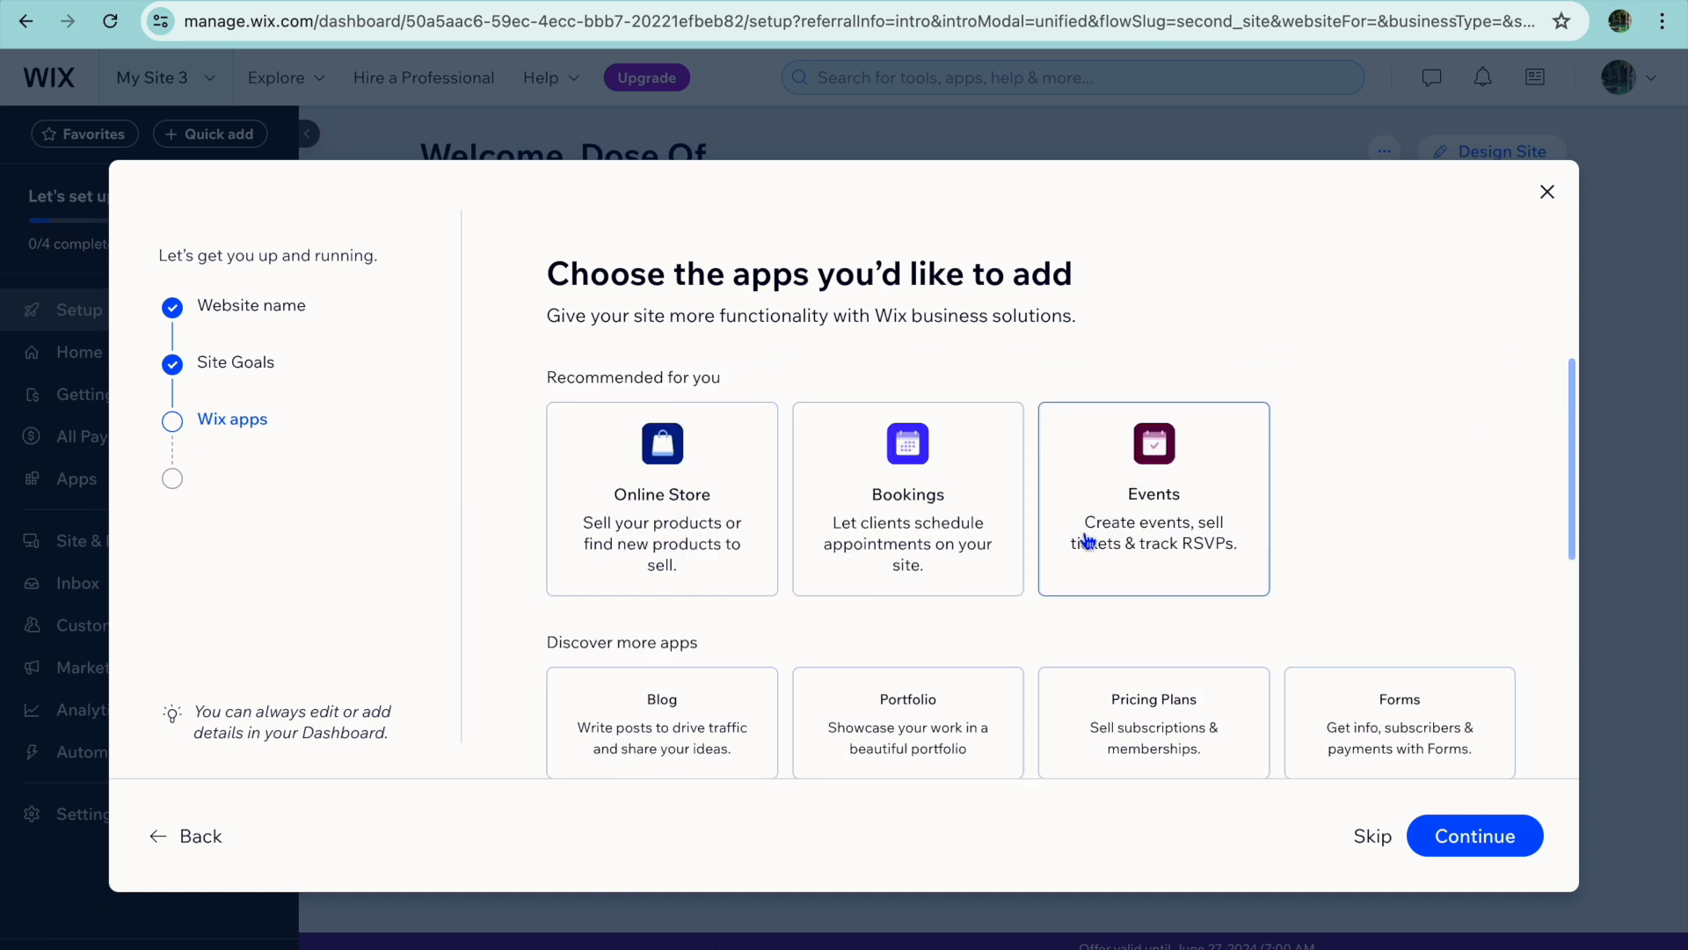
# Finish the site setup without adding any apps and dismiss the business plans sale offer.
pyautogui.click(1475, 835)
pyautogui.click(950, 579)
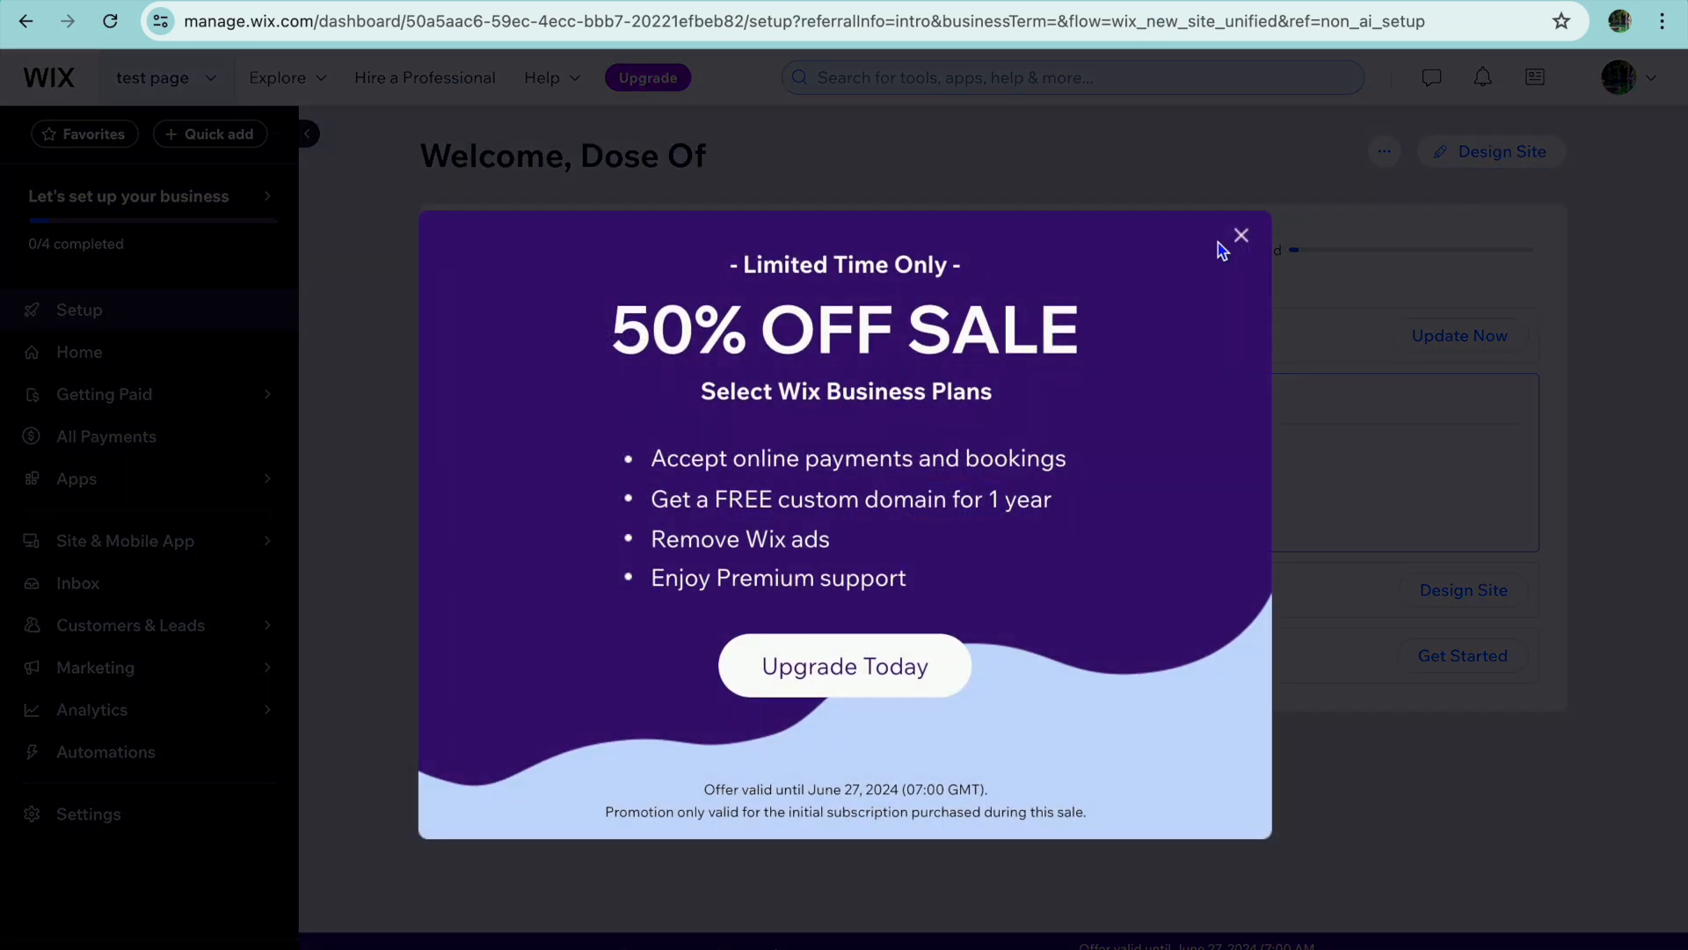
pyautogui.click(1241, 235)
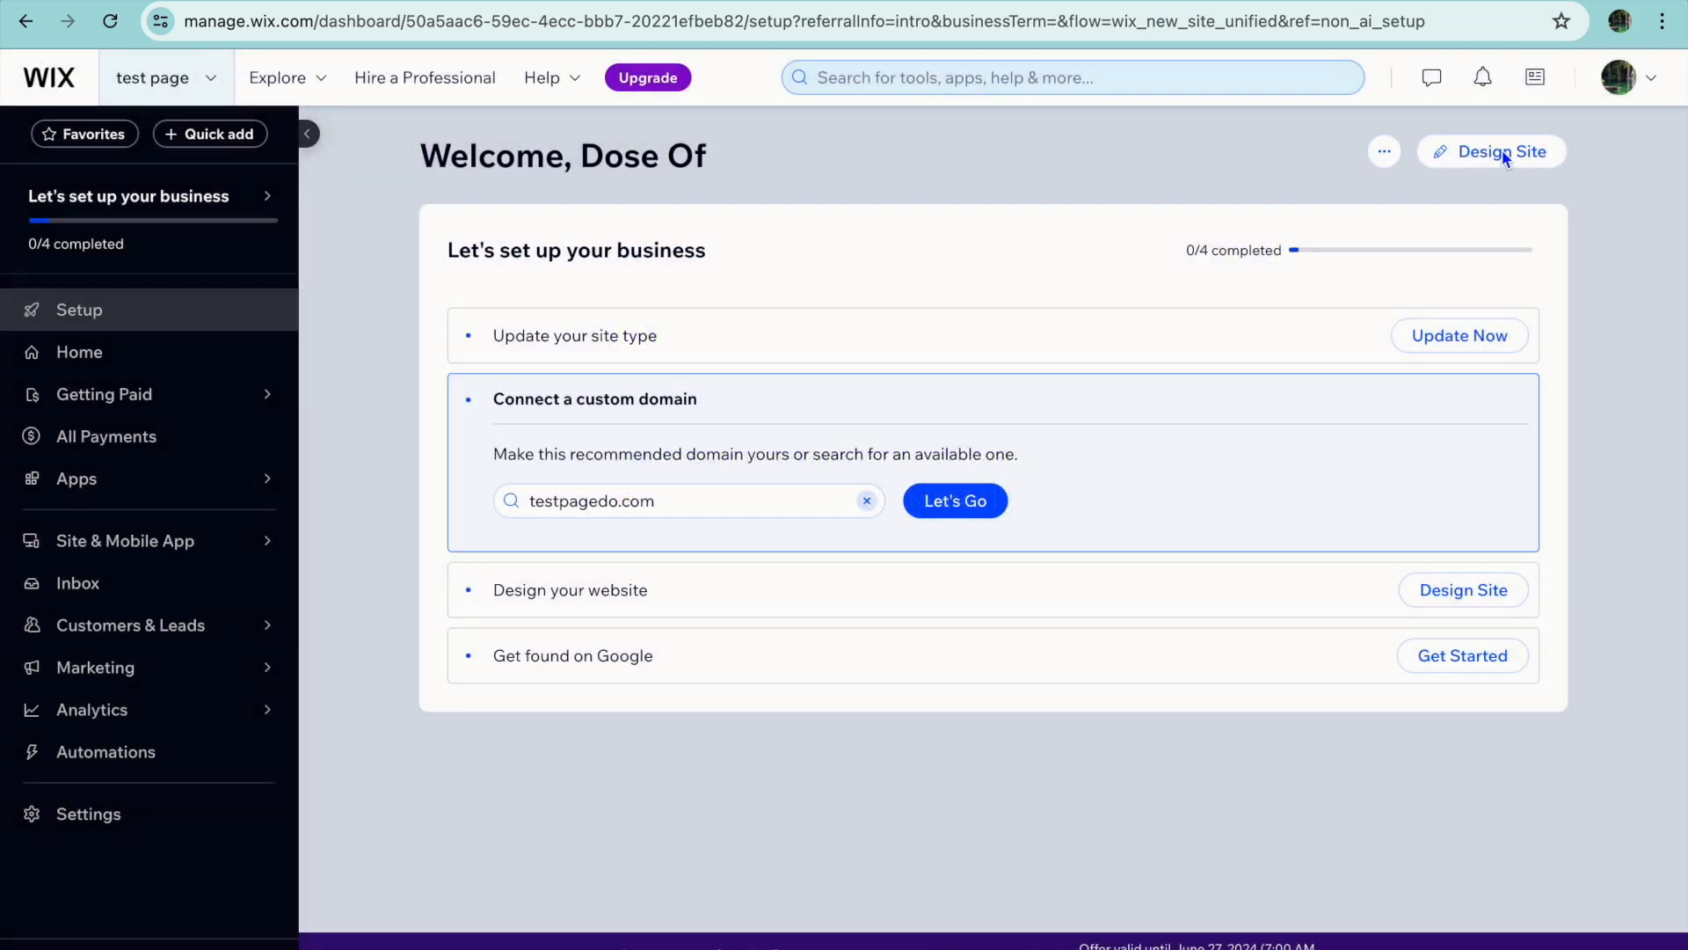
# Design the site from the blank Start from Scratch template and dismiss the AI content dialogs in the editor.
pyautogui.click(1504, 155)
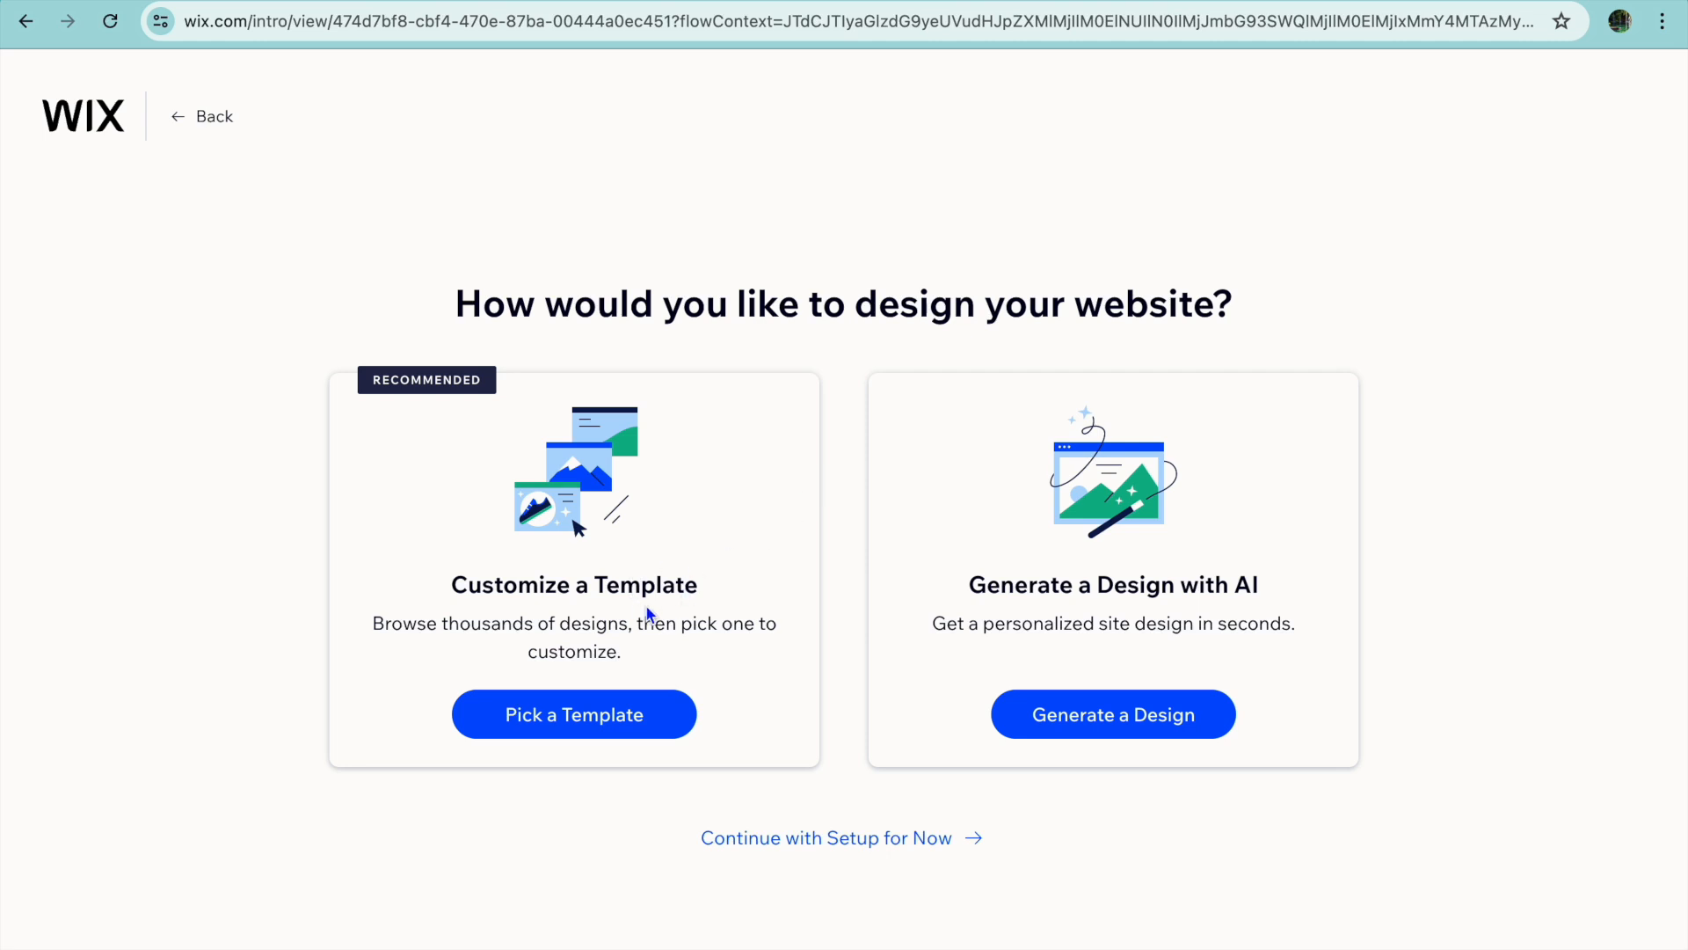
pyautogui.click(602, 720)
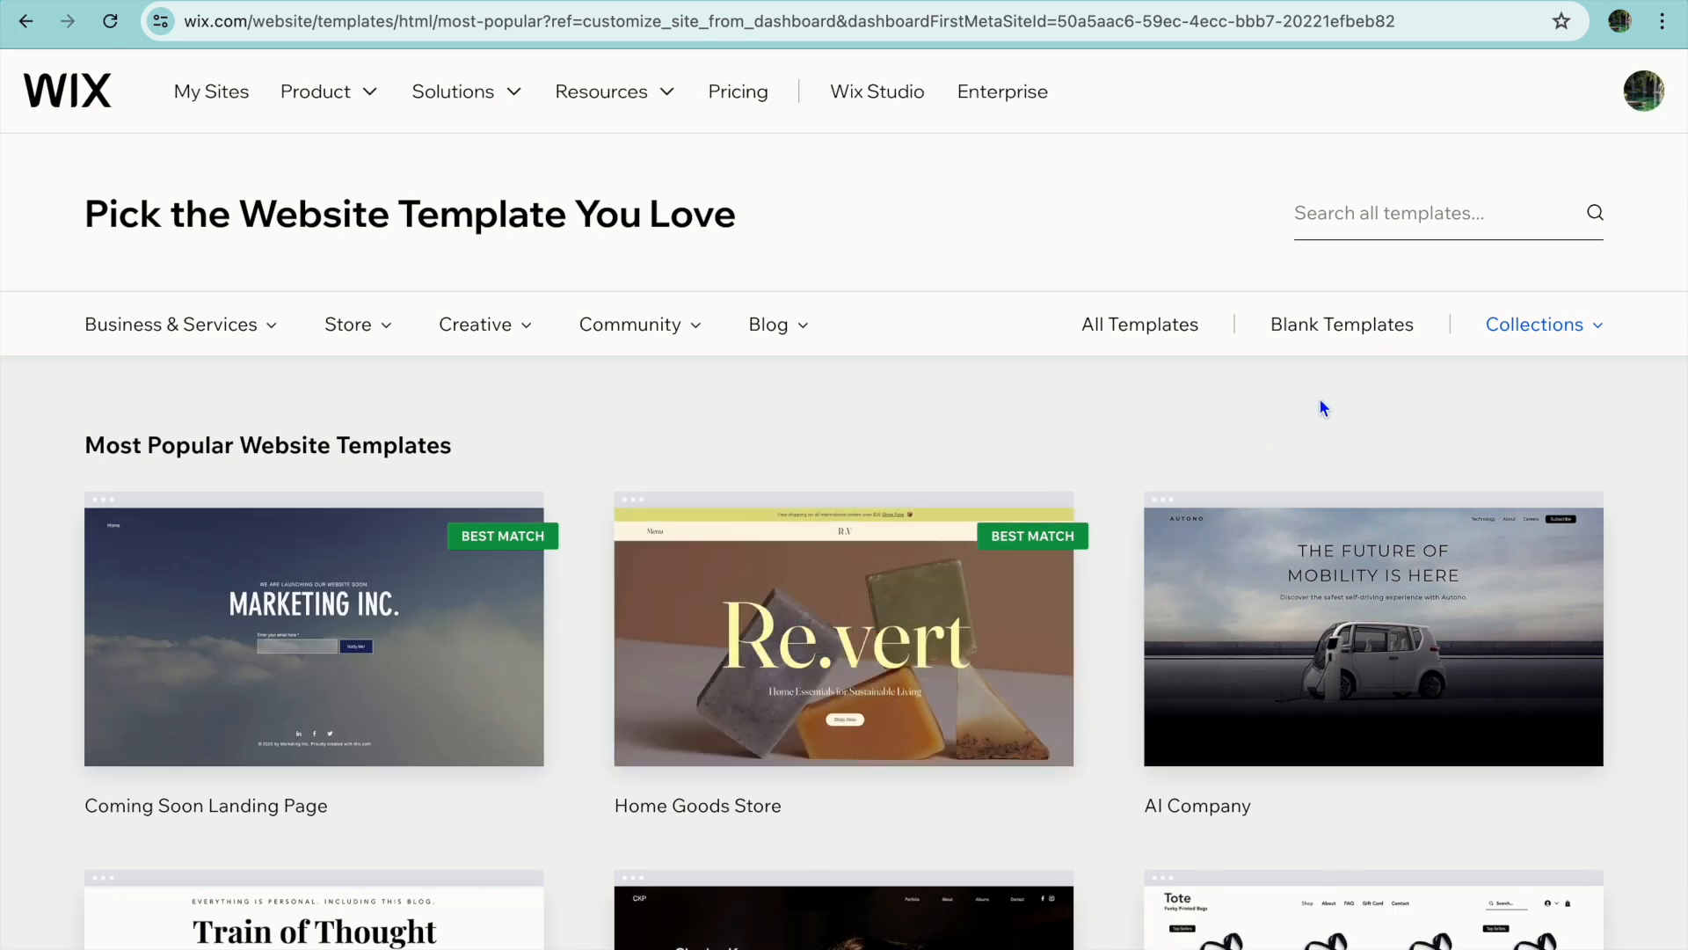
pyautogui.click(1338, 325)
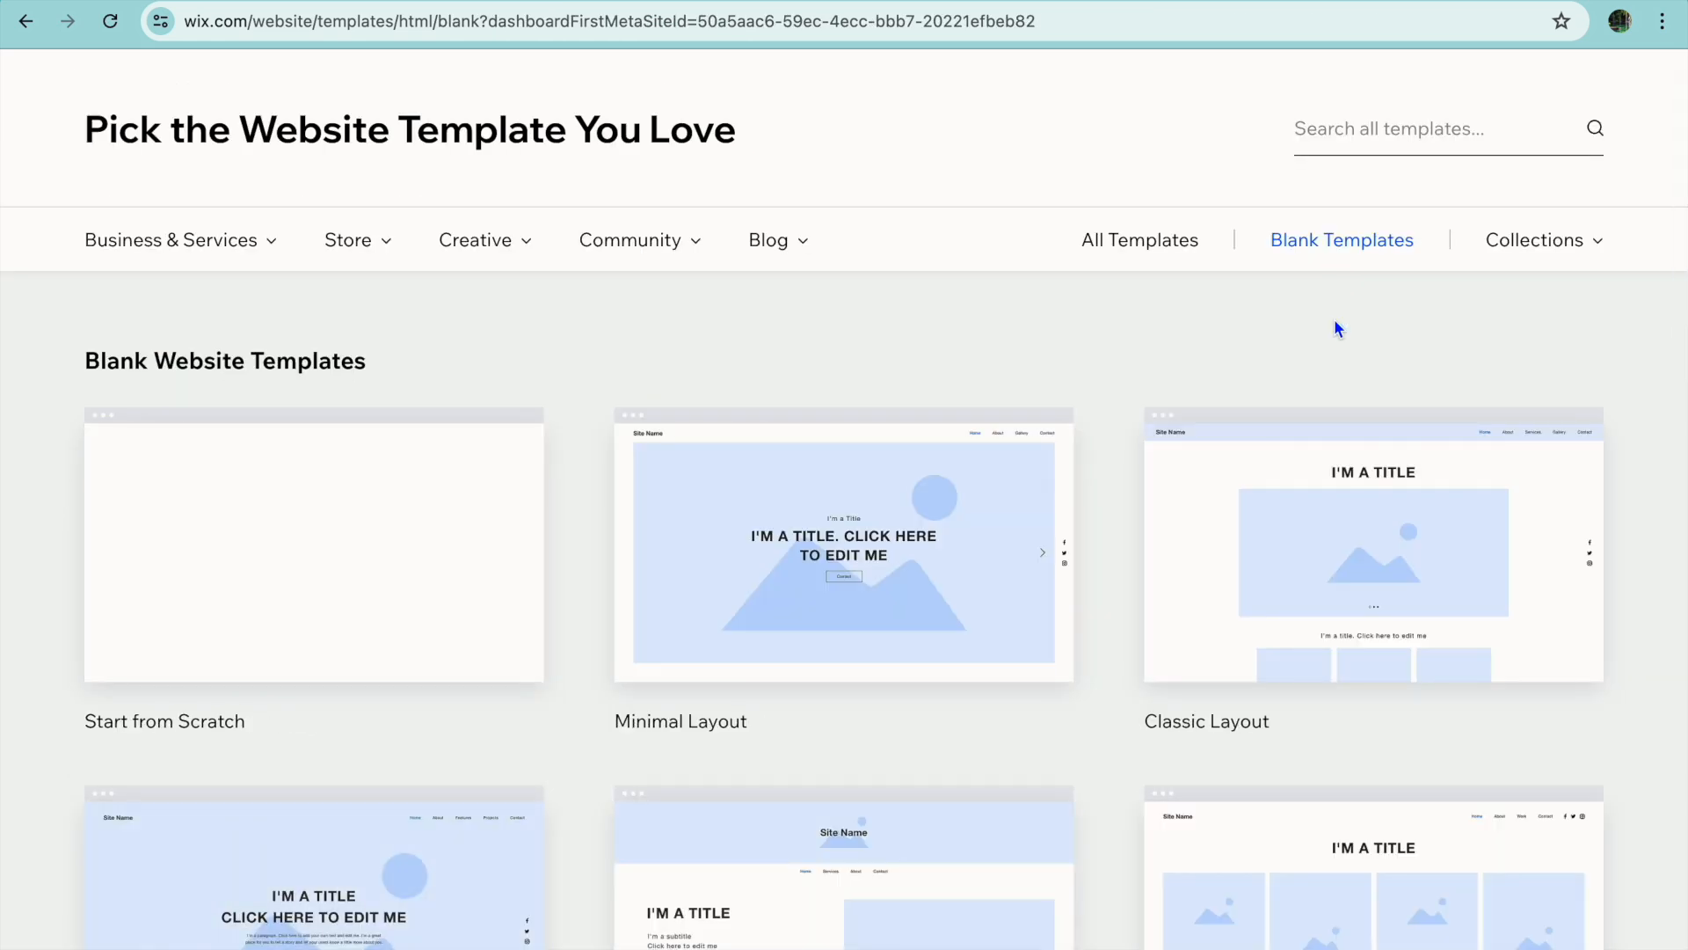
pyautogui.moveTo(477, 473)
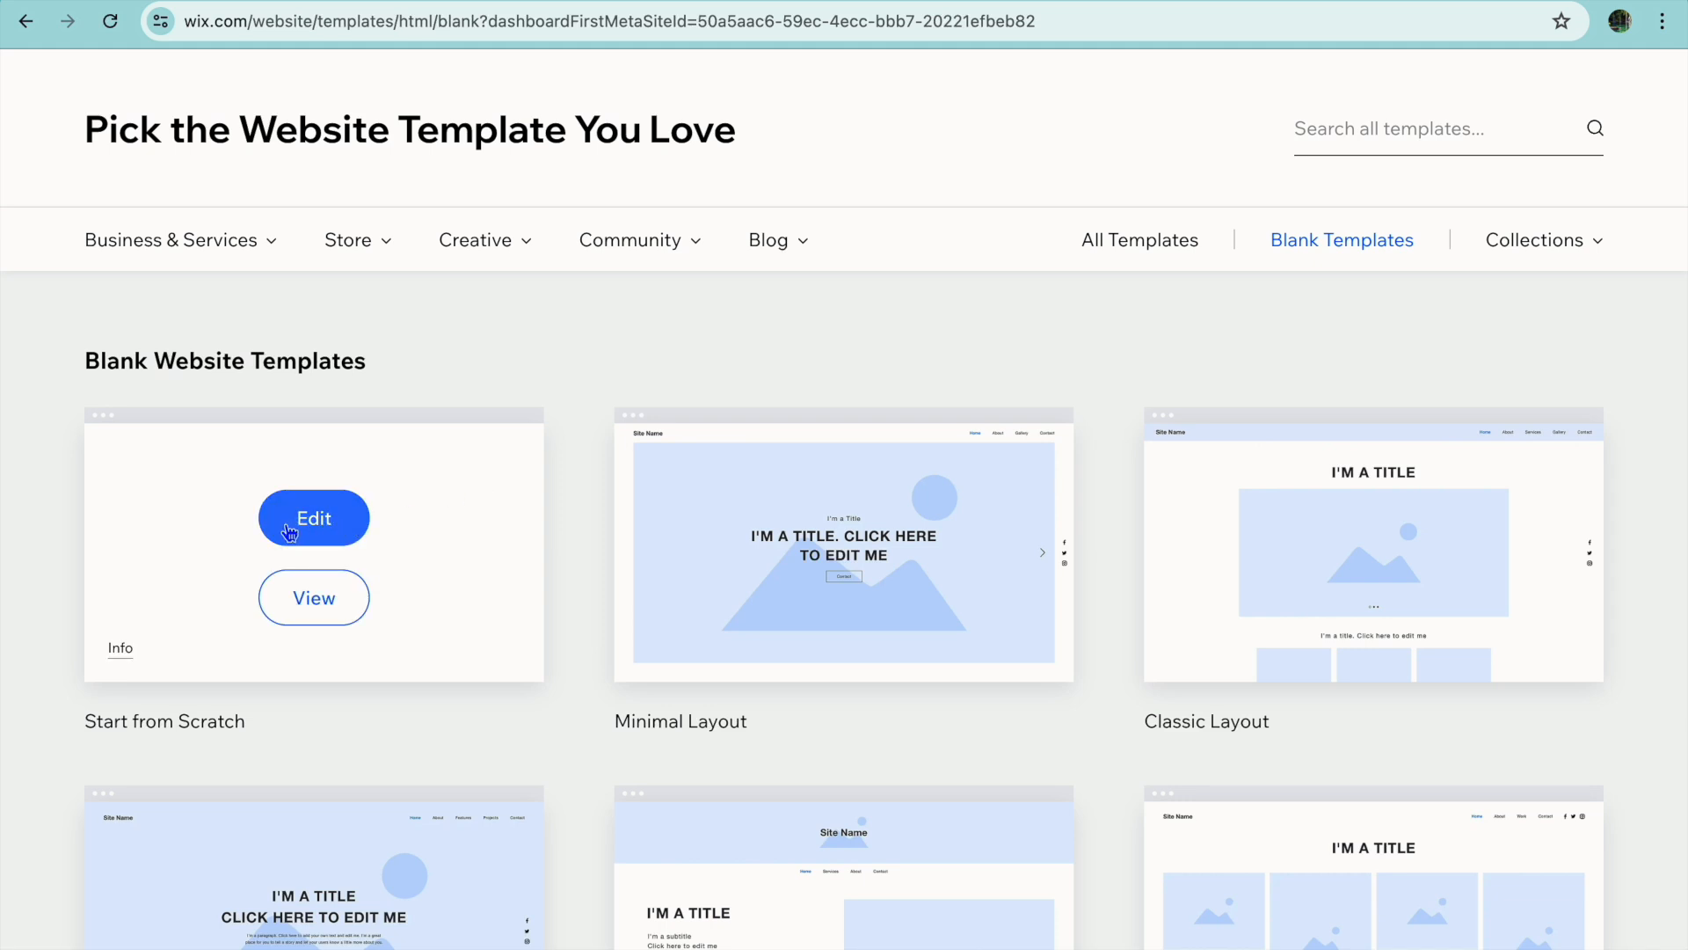
pyautogui.click(324, 531)
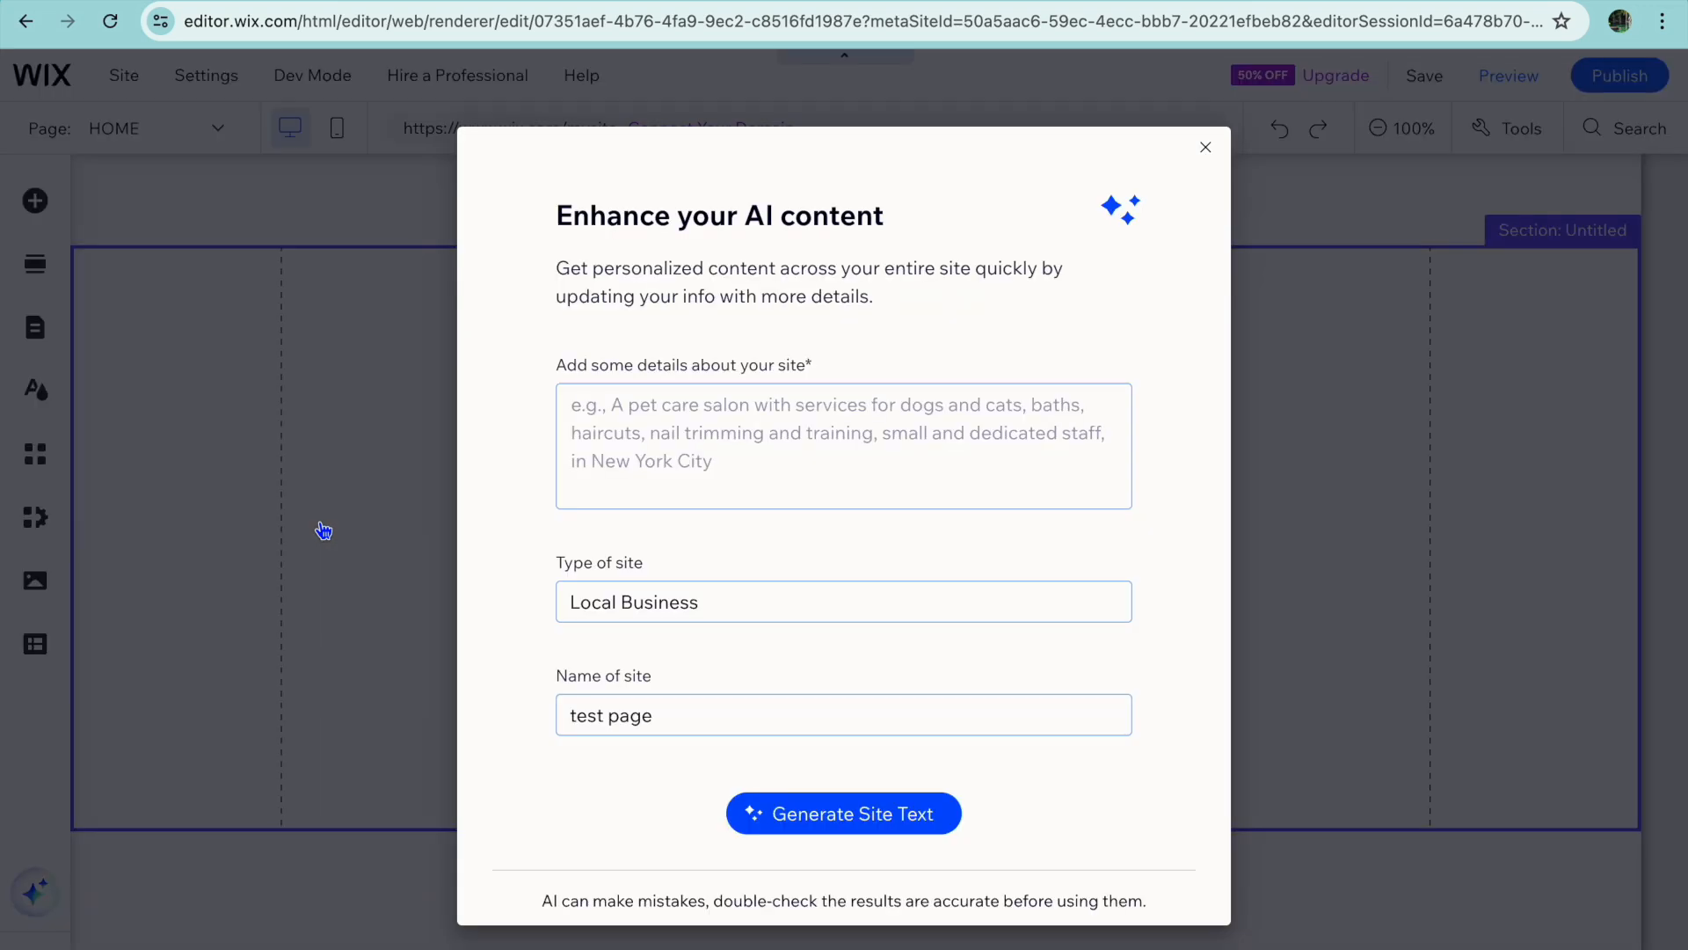
pyautogui.click(1206, 148)
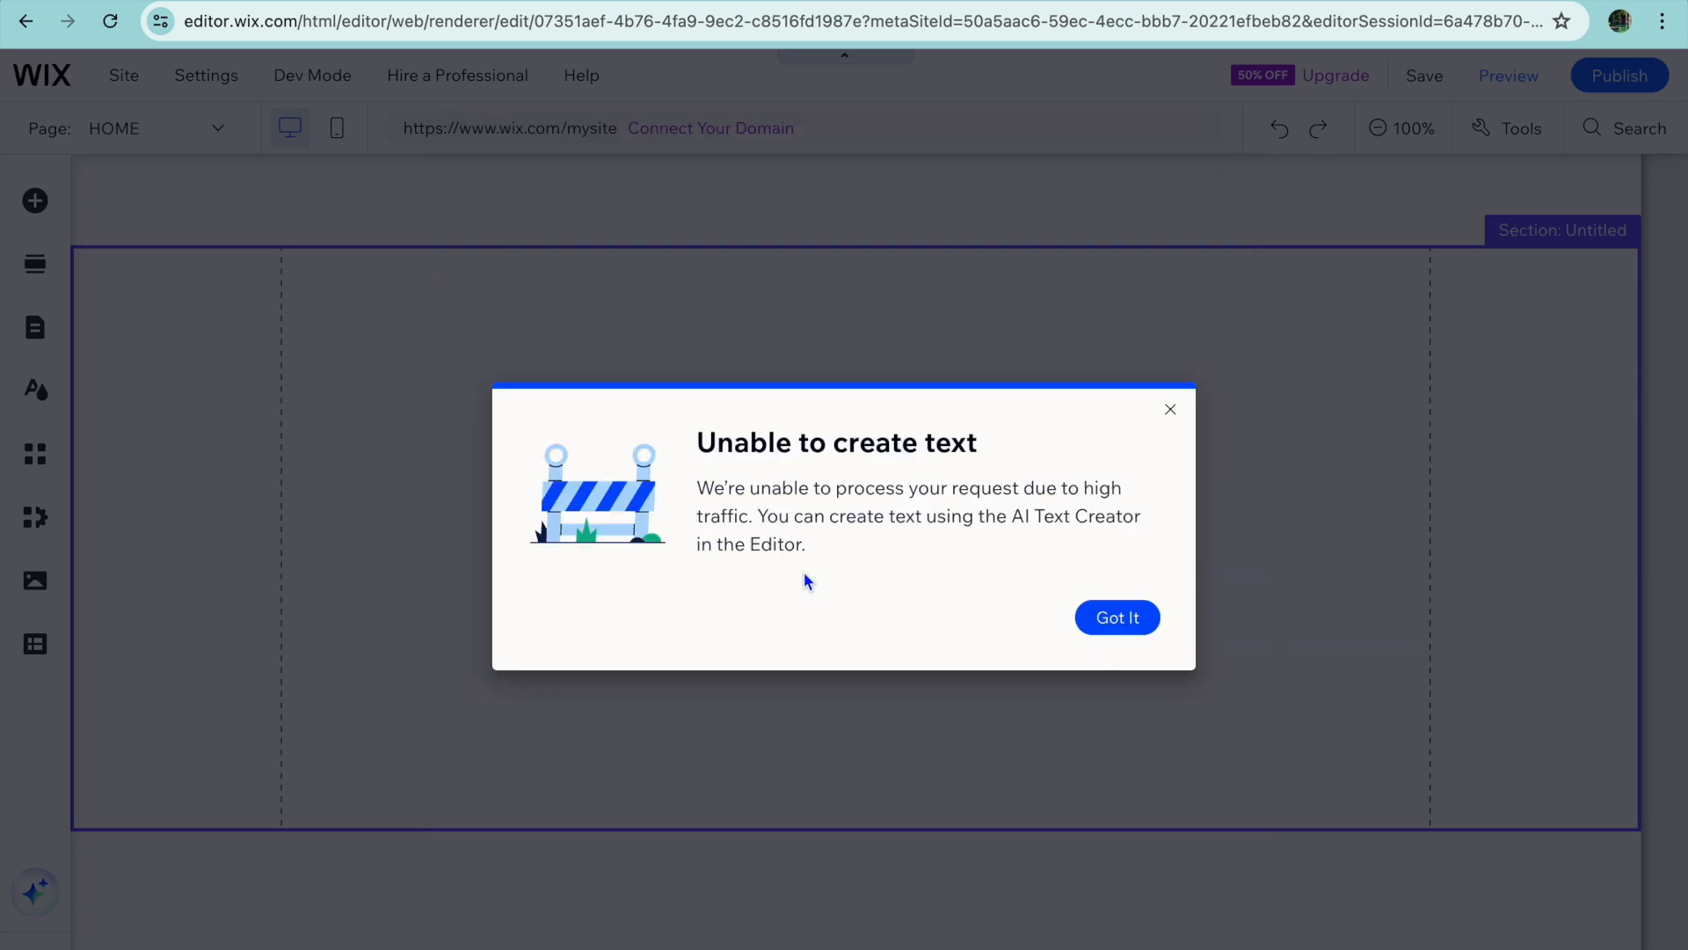
pyautogui.click(1171, 411)
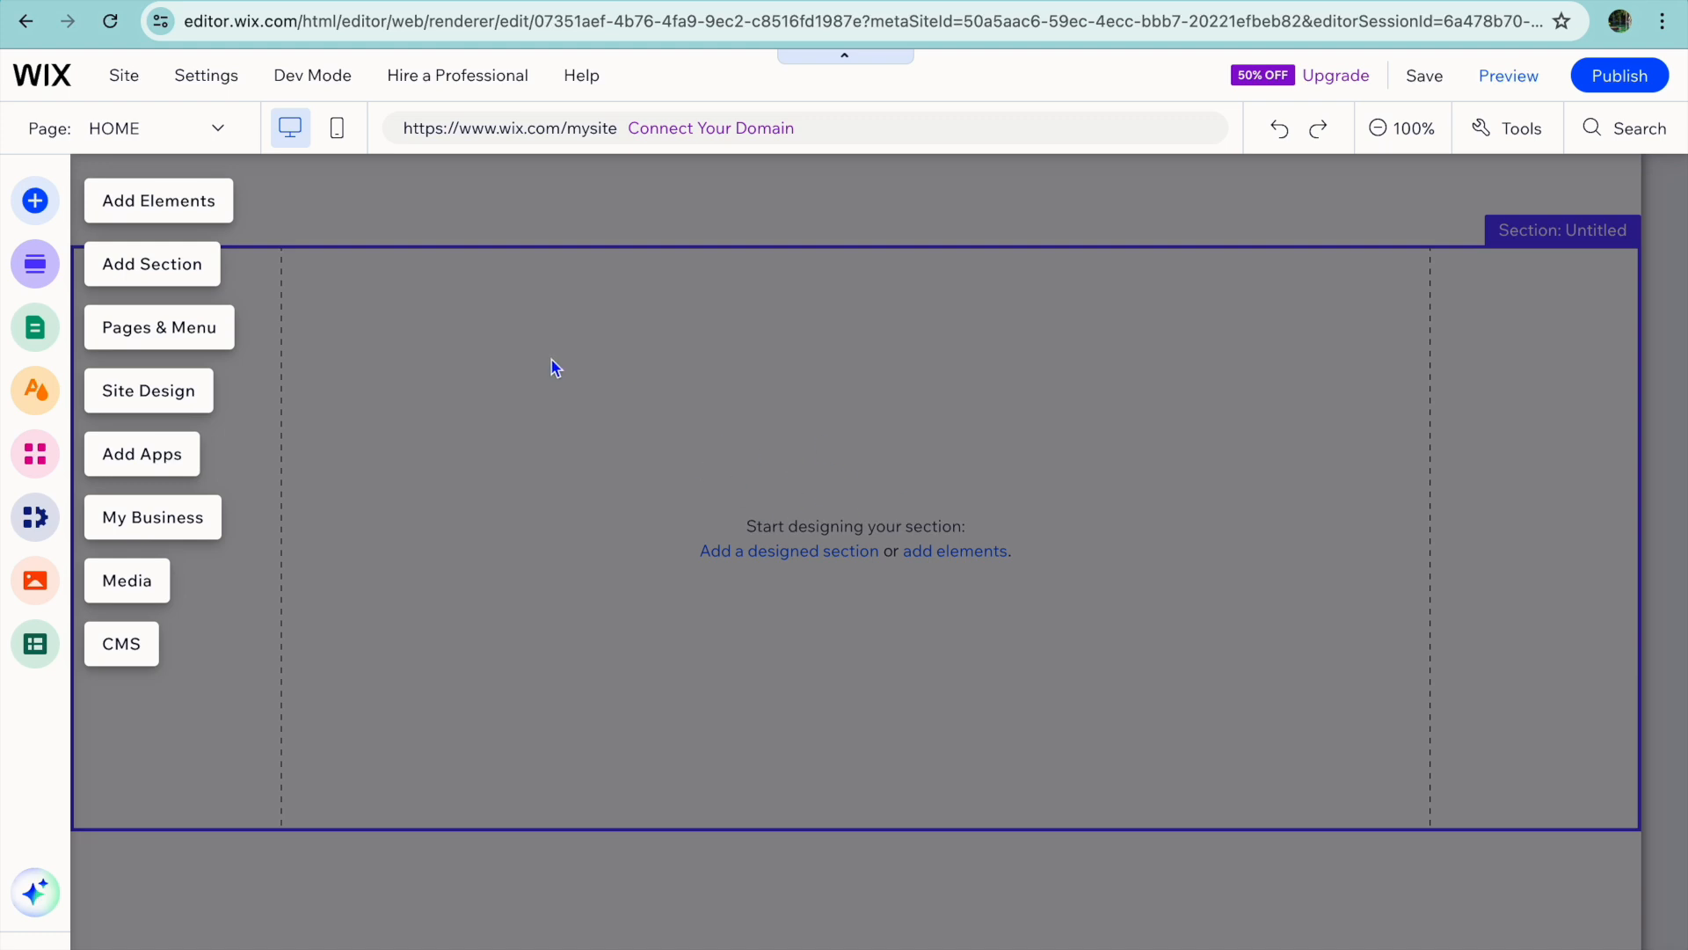
# Add a Heading 1 themed text to the empty section and move it near the section's upper edge.
pyautogui.click(159, 208)
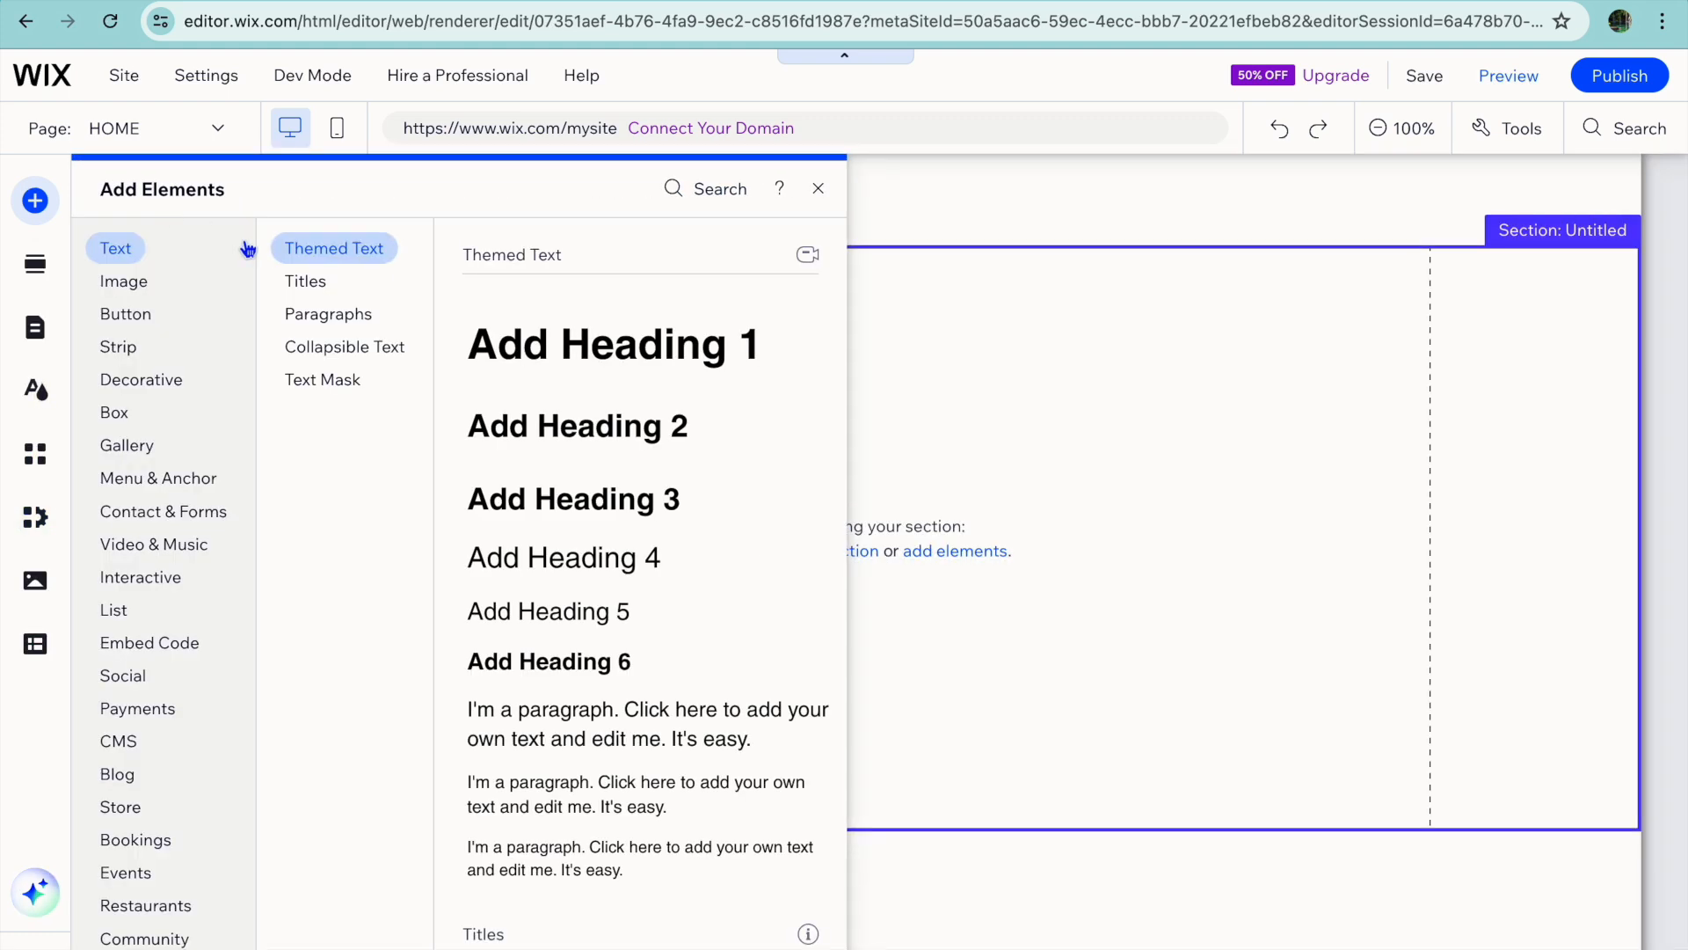
pyautogui.click(373, 313)
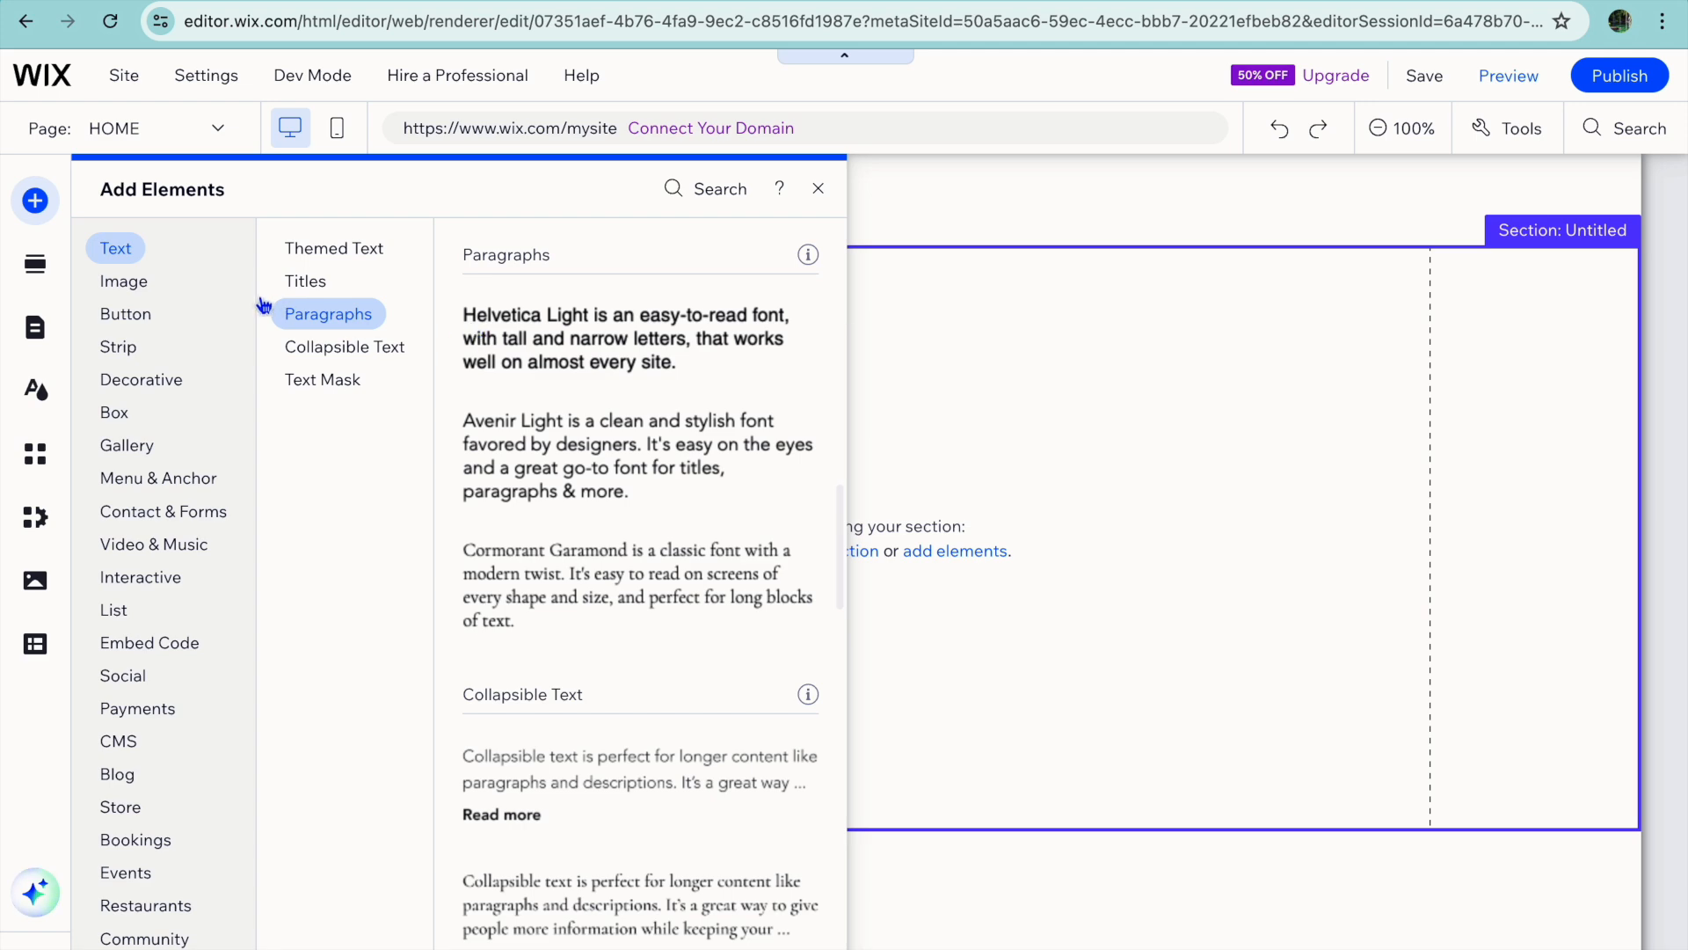
pyautogui.click(329, 253)
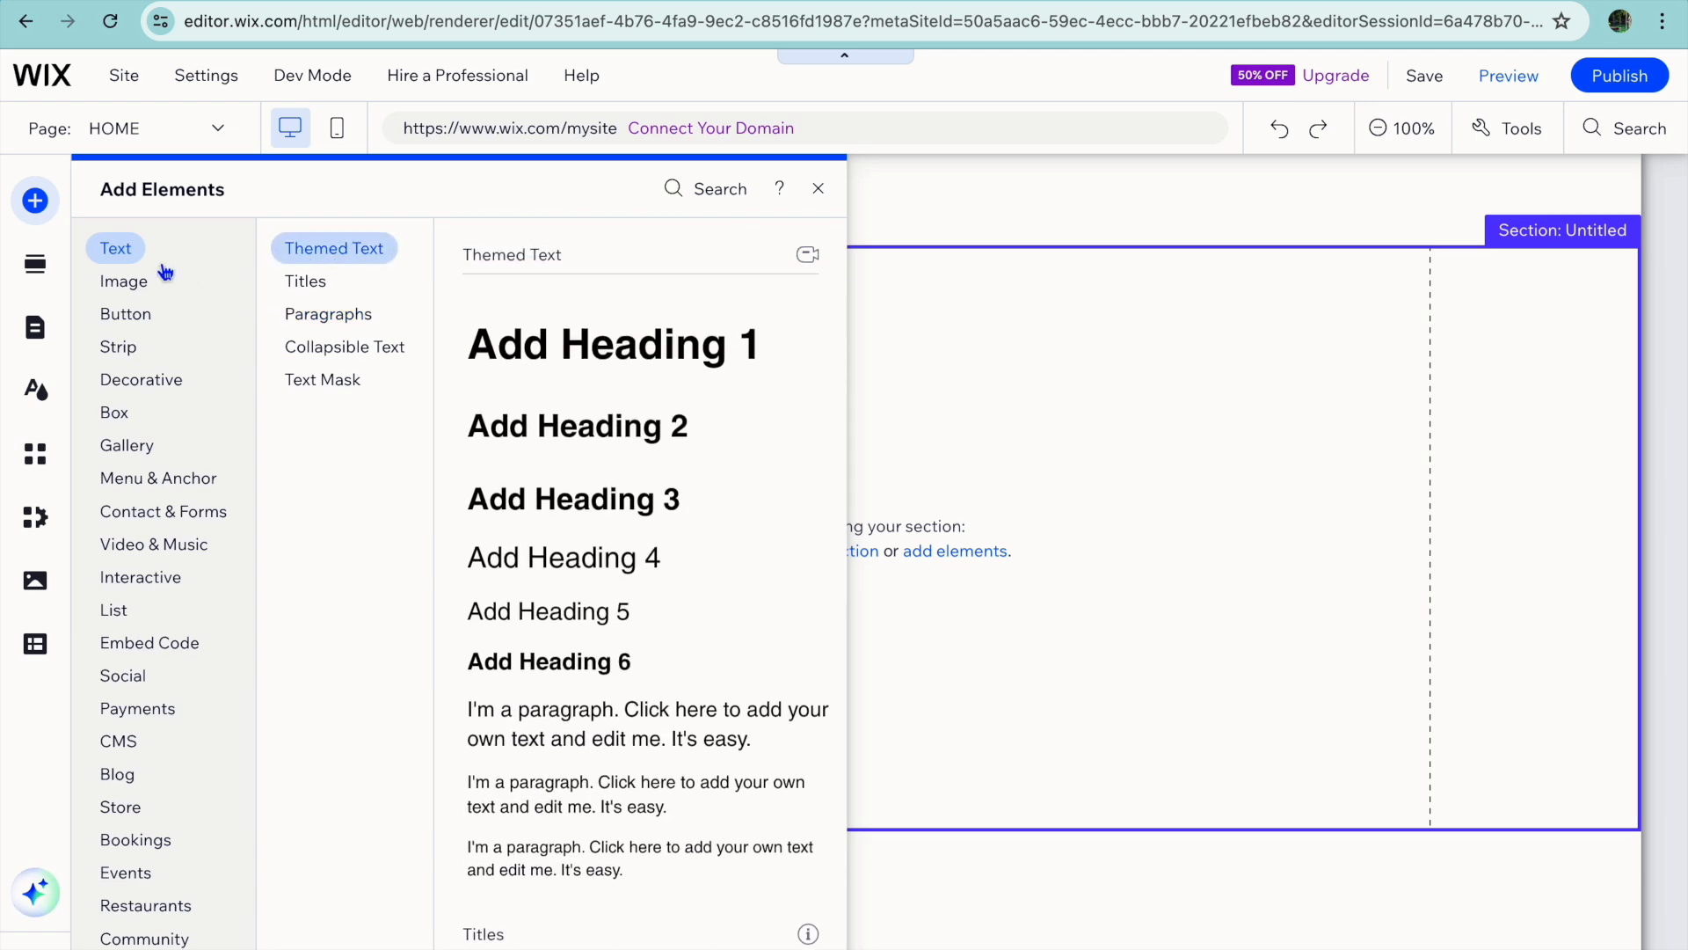
pyautogui.click(307, 279)
pyautogui.click(316, 252)
pyautogui.click(557, 363)
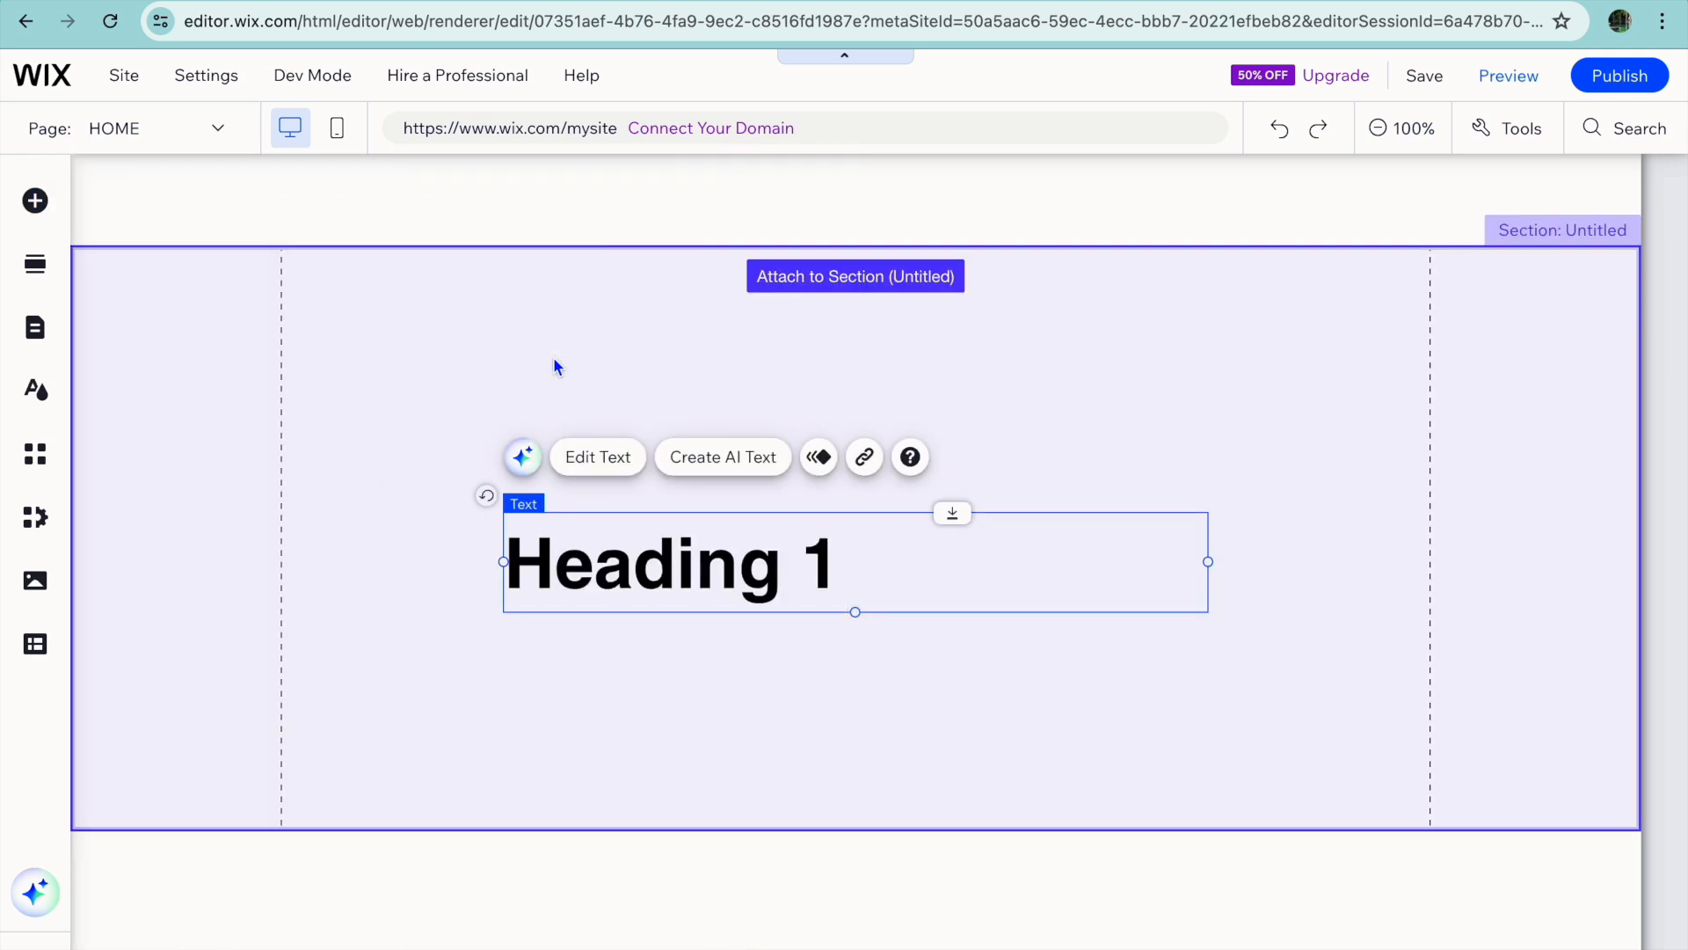
pyautogui.moveTo(701, 524); pyautogui.dragTo(622, 291)
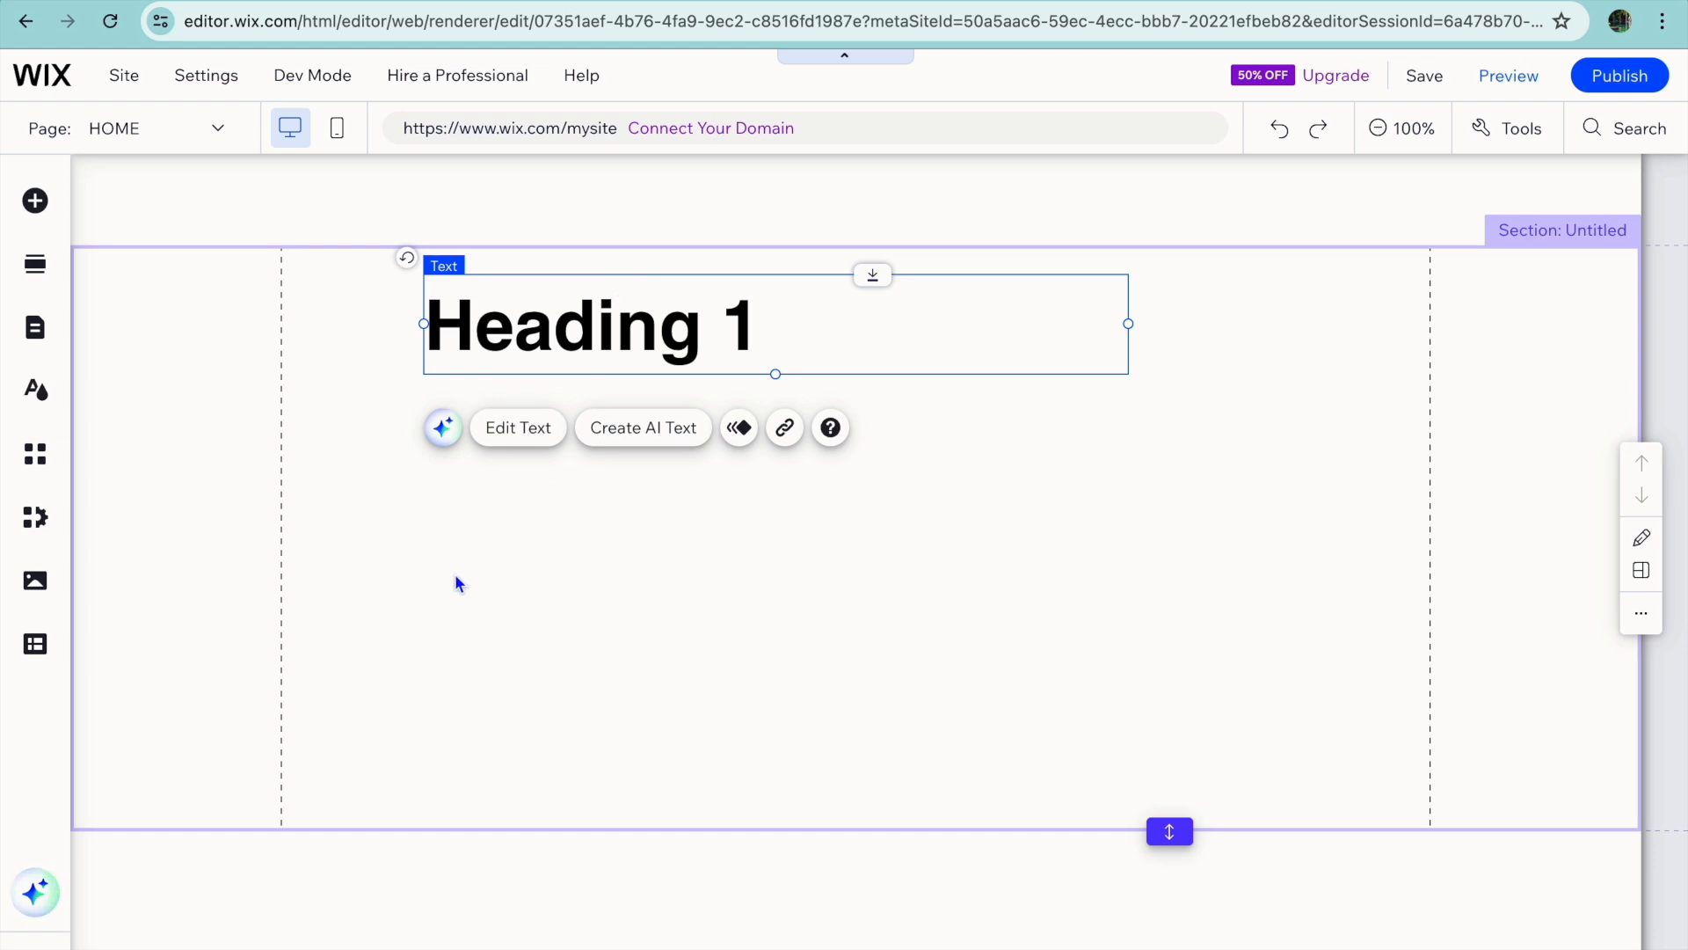
# Add the outlined horizontal menu with the brown Home item to the page header.
pyautogui.click(379, 210)
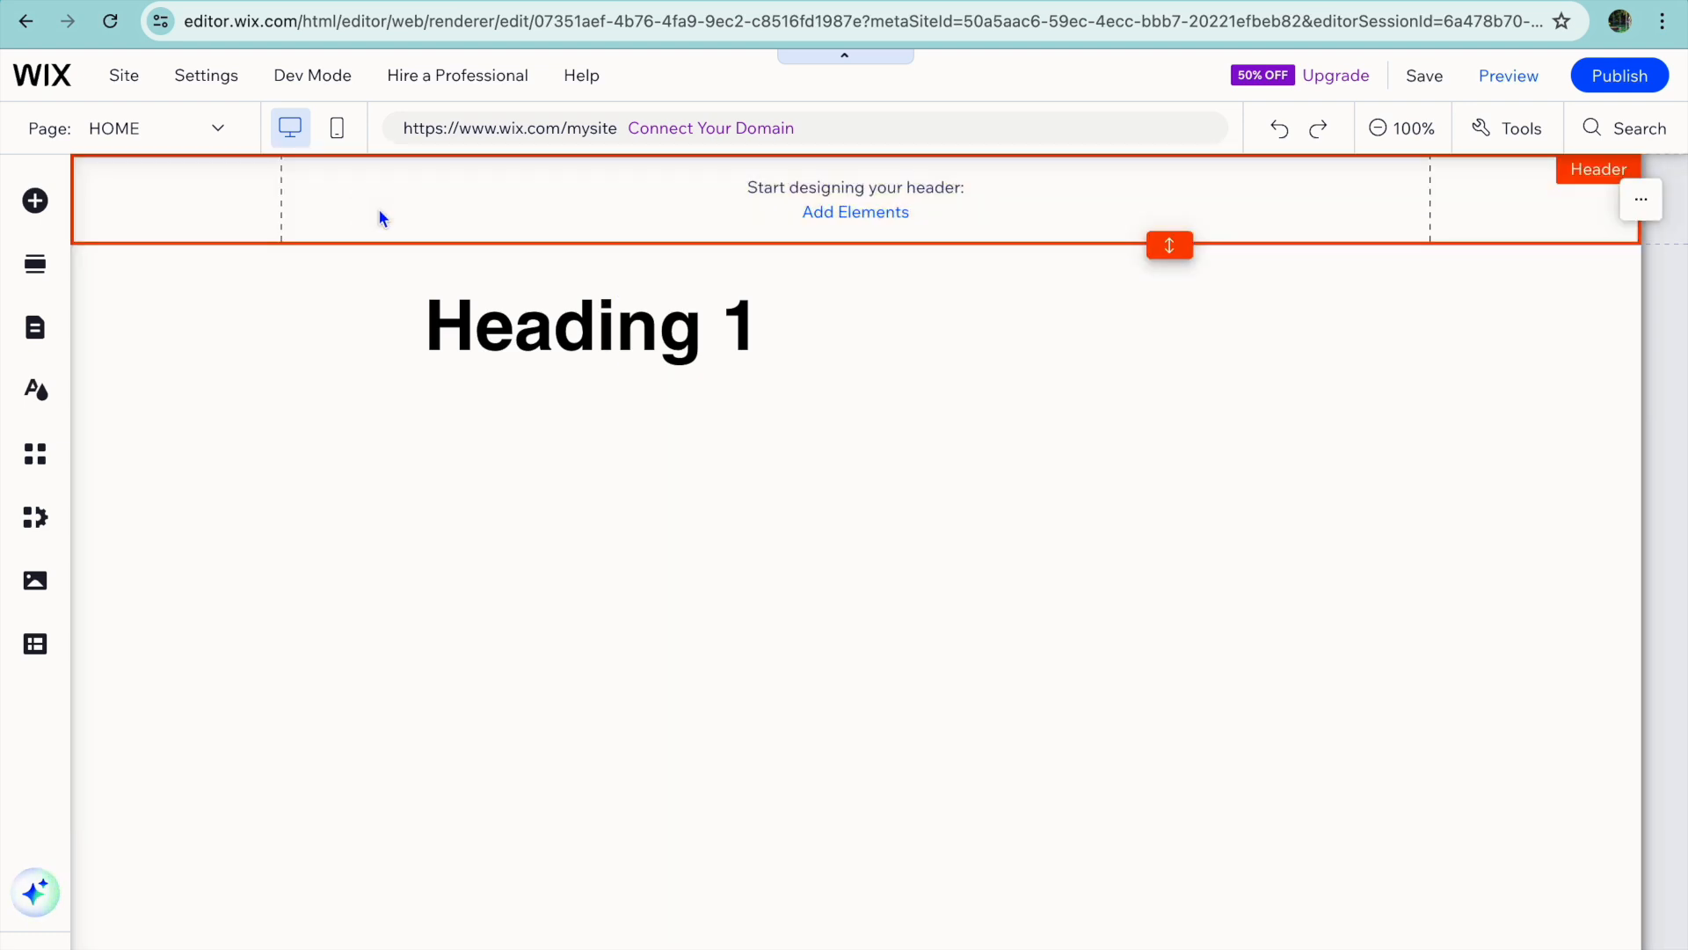
pyautogui.click(860, 216)
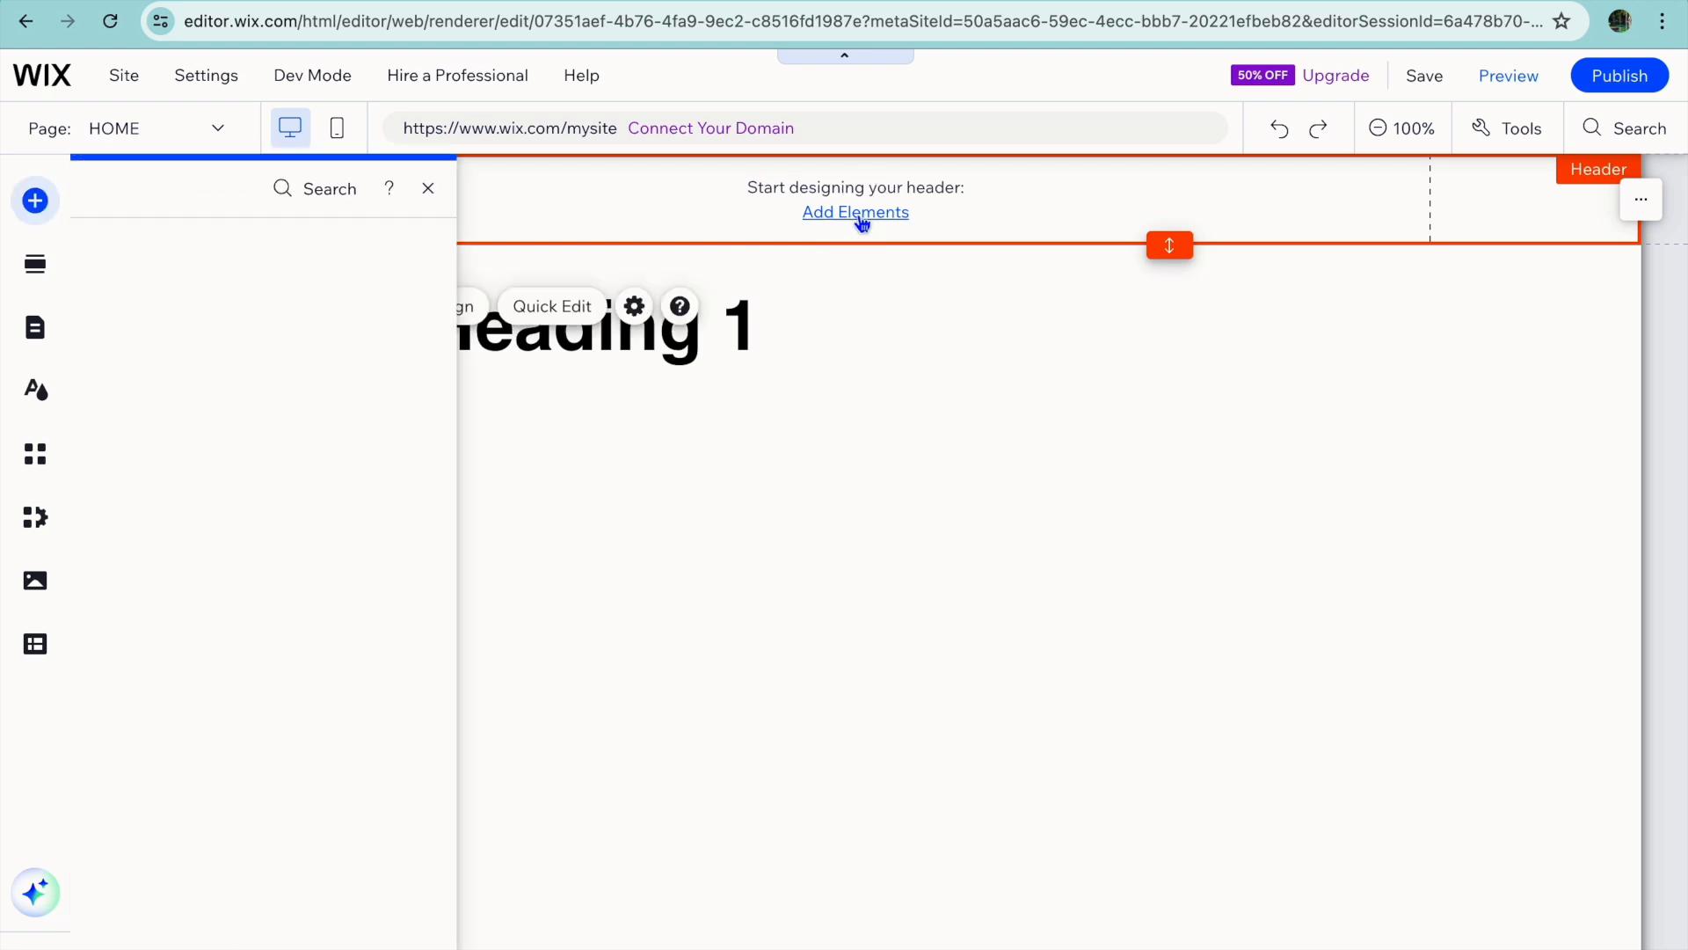
pyautogui.click(342, 347)
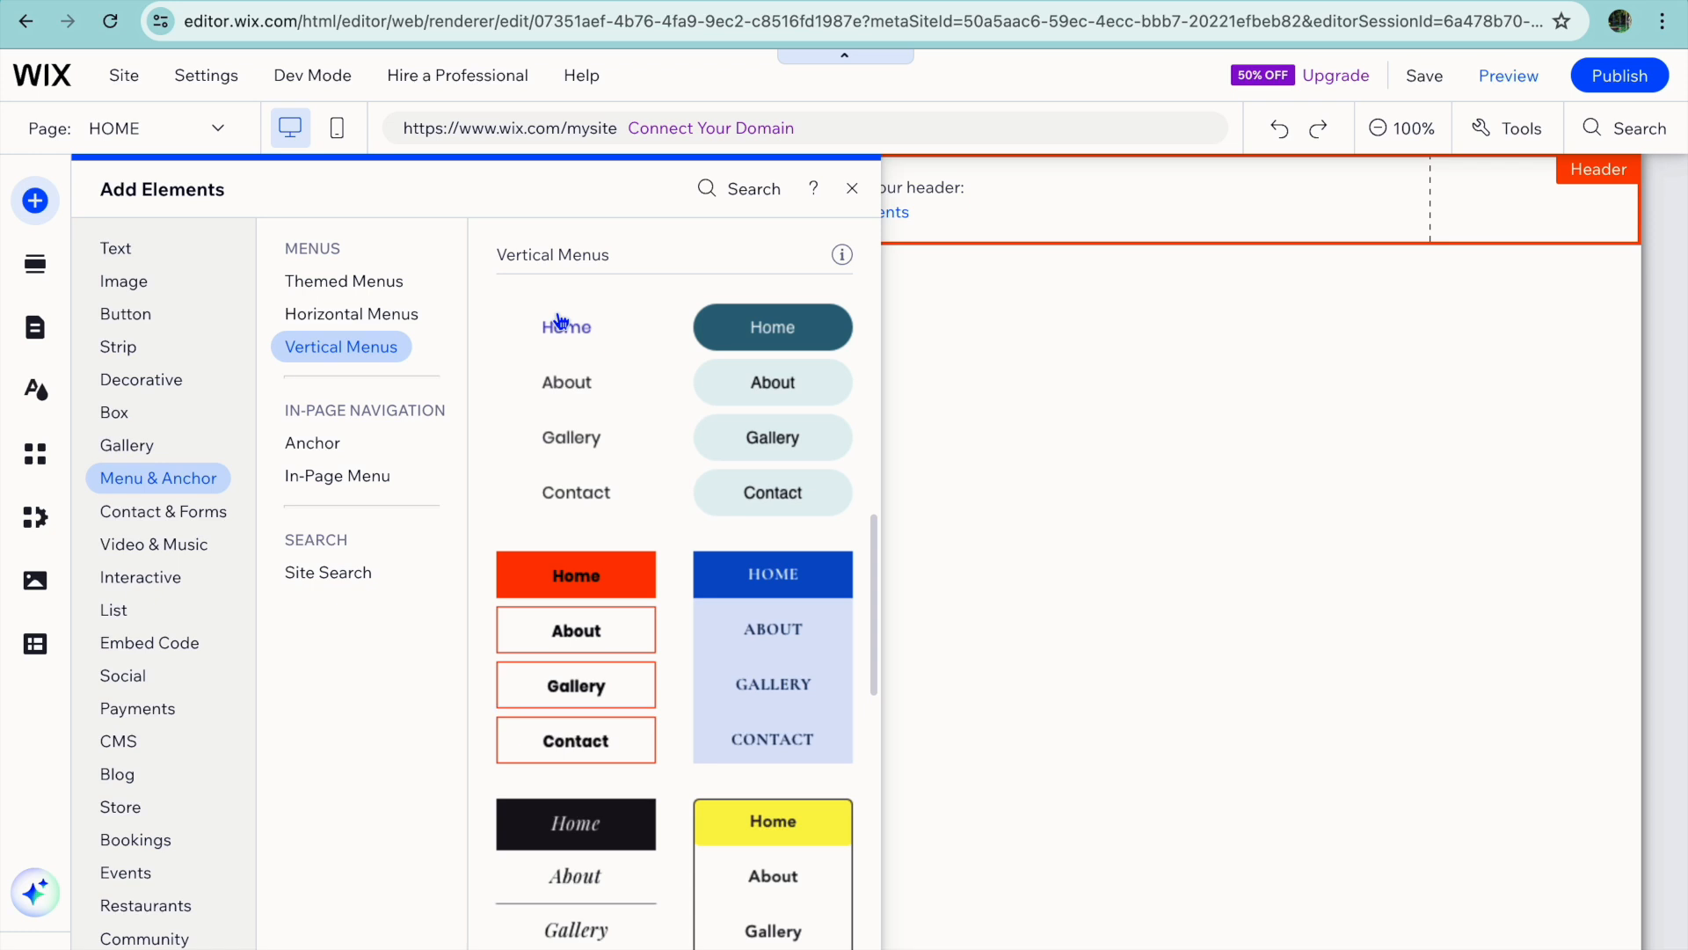
pyautogui.scroll(-1, 609, 465)
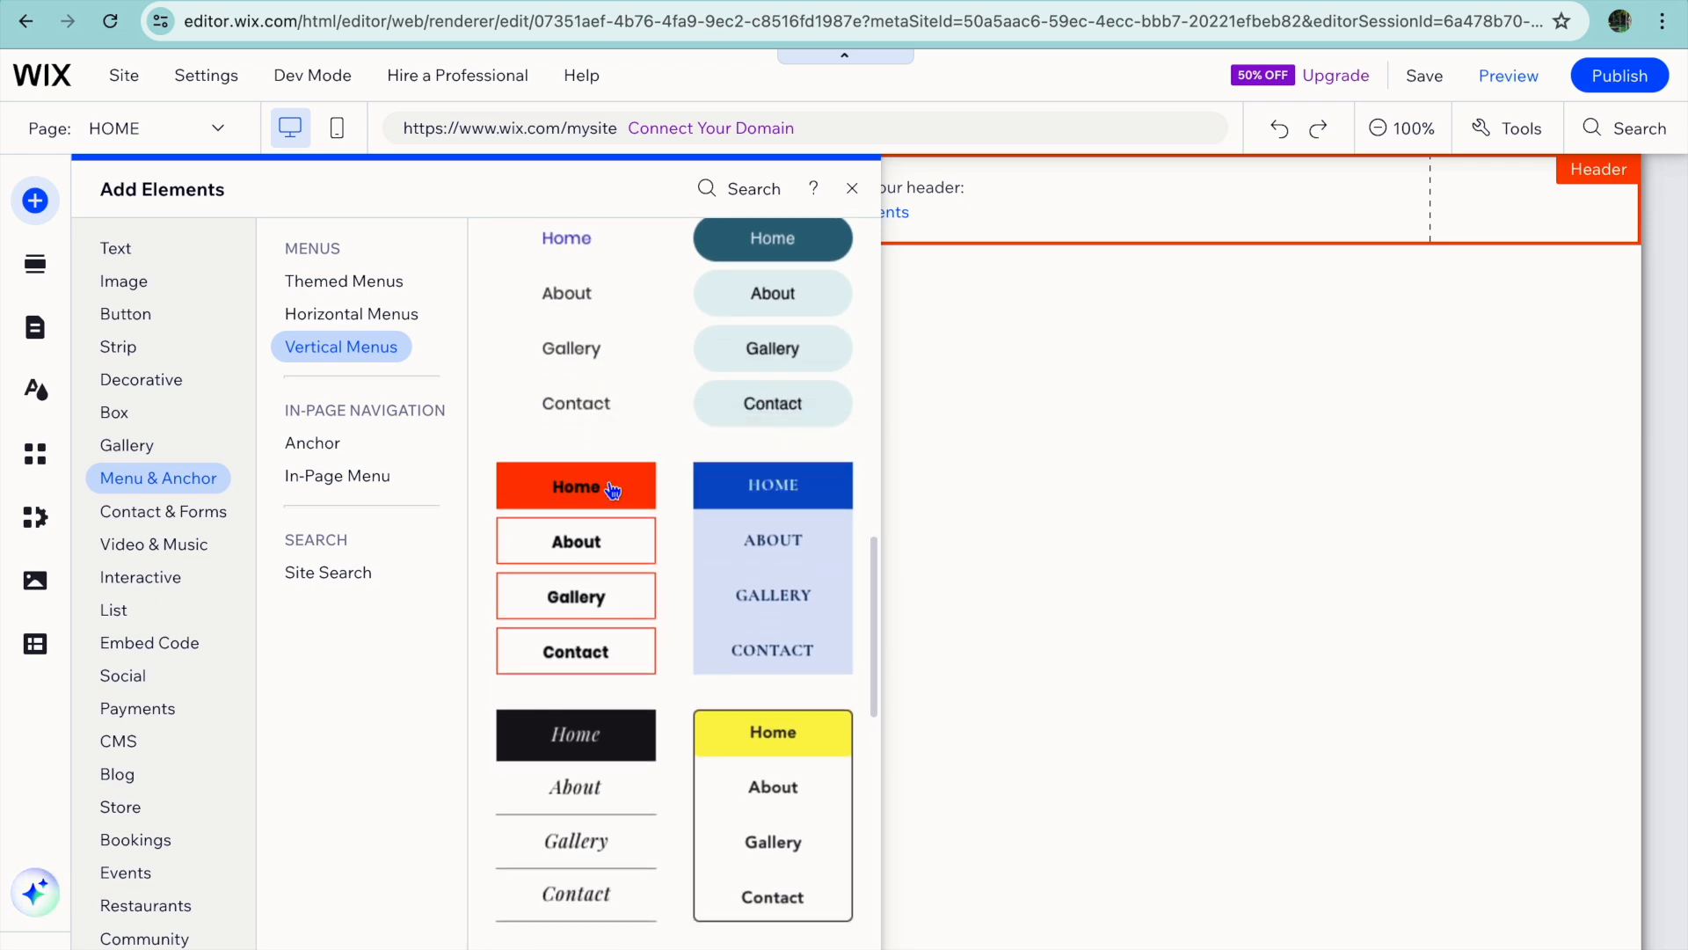
pyautogui.scroll(-6, 759, 662)
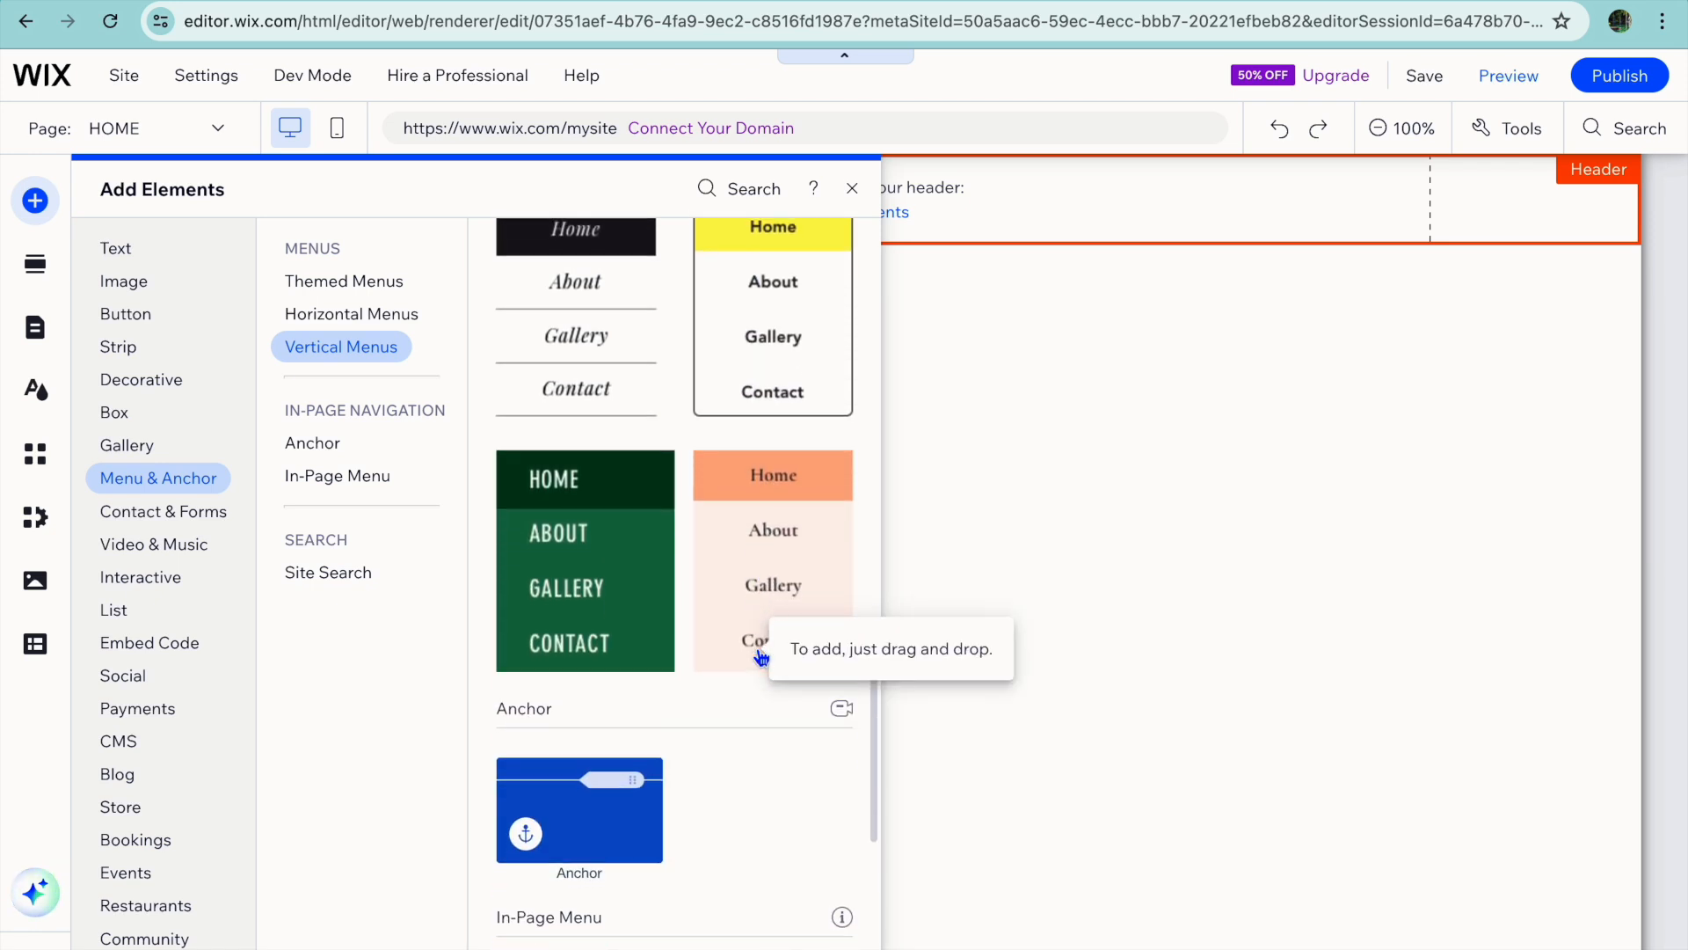
pyautogui.scroll(10, 760, 658)
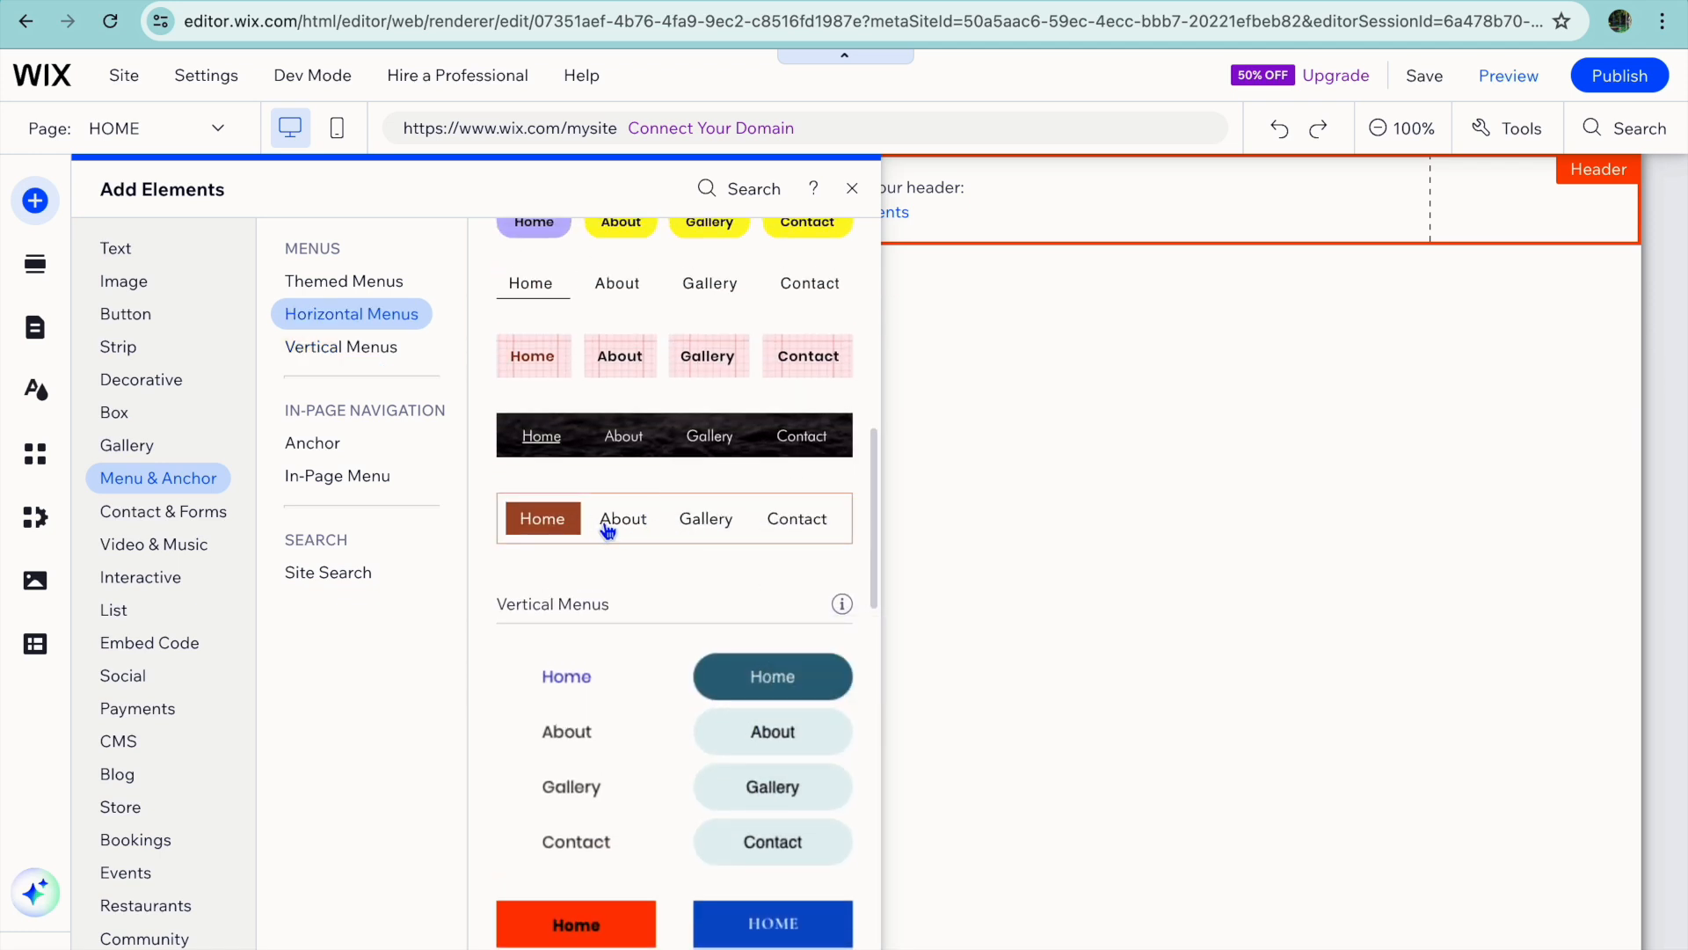
pyautogui.click(648, 531)
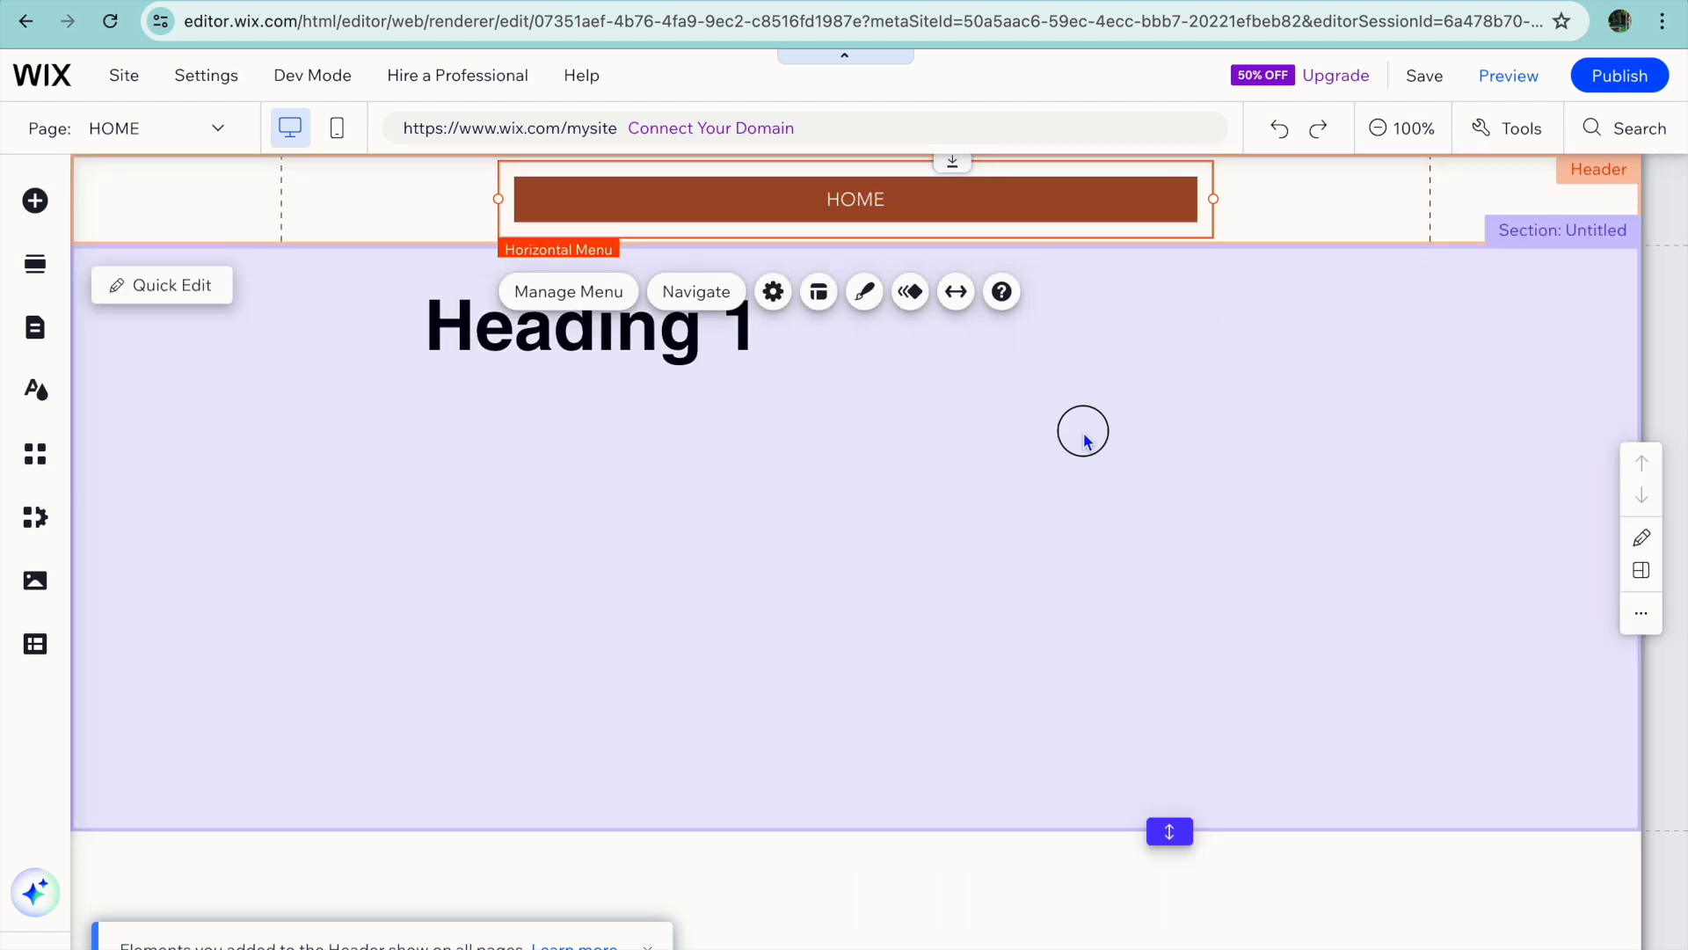
# Add the Helvetica Light paragraph text to the section, directly below the Heading 1 text.
pyautogui.click(1084, 431)
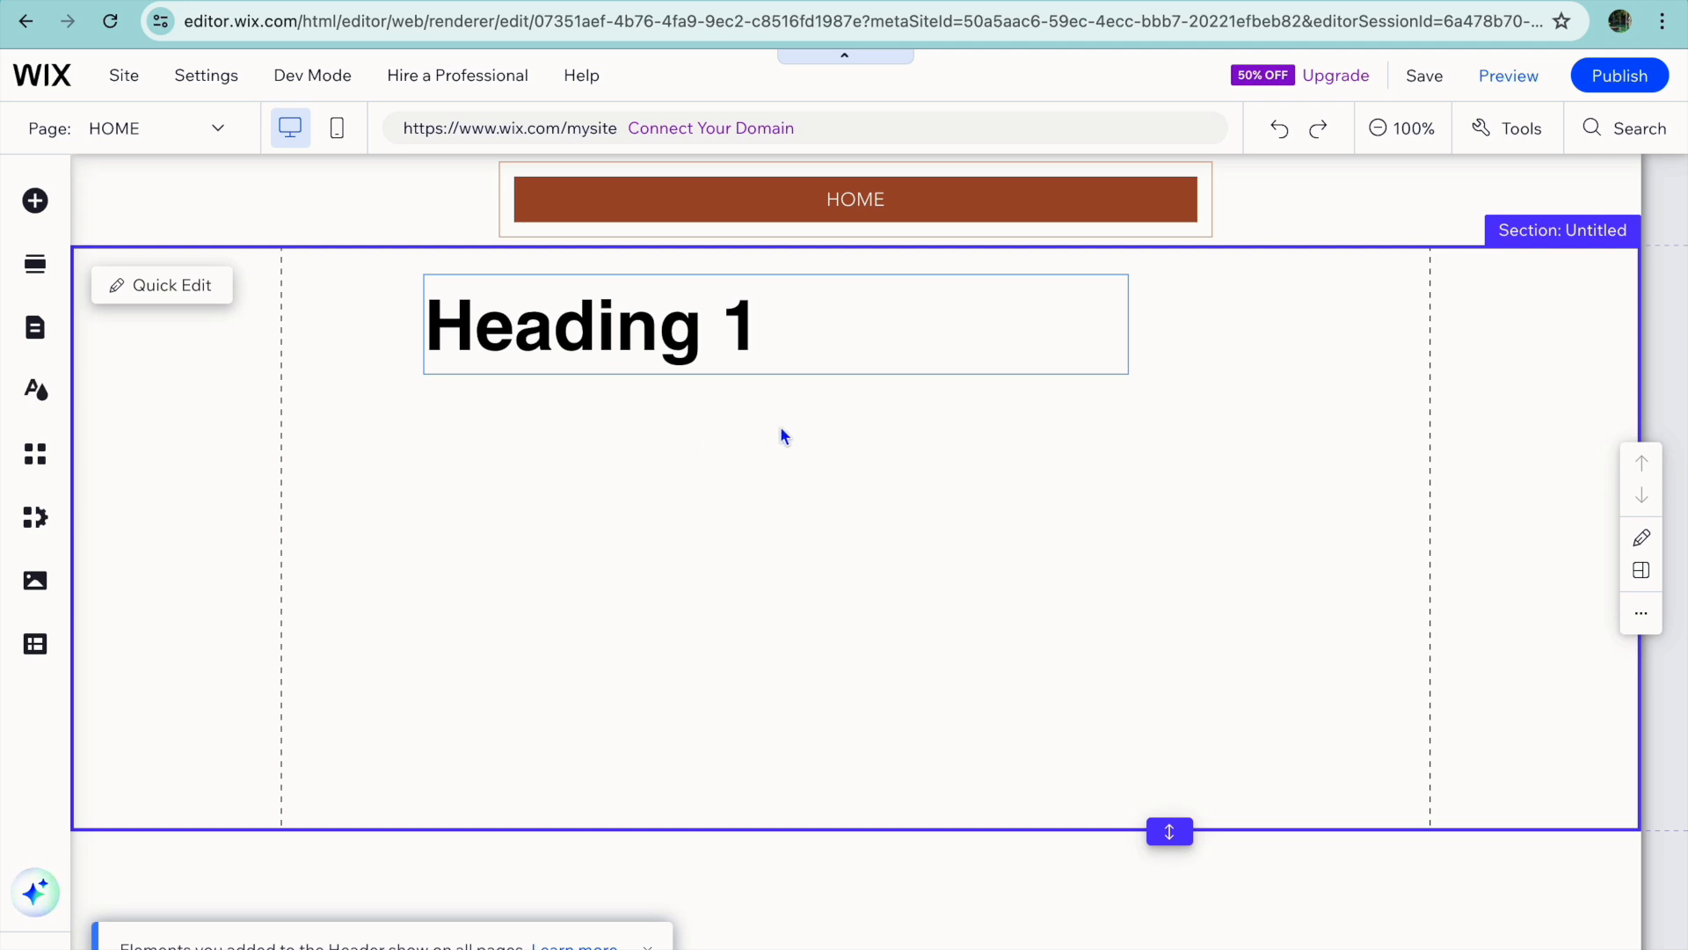
pyautogui.click(765, 342)
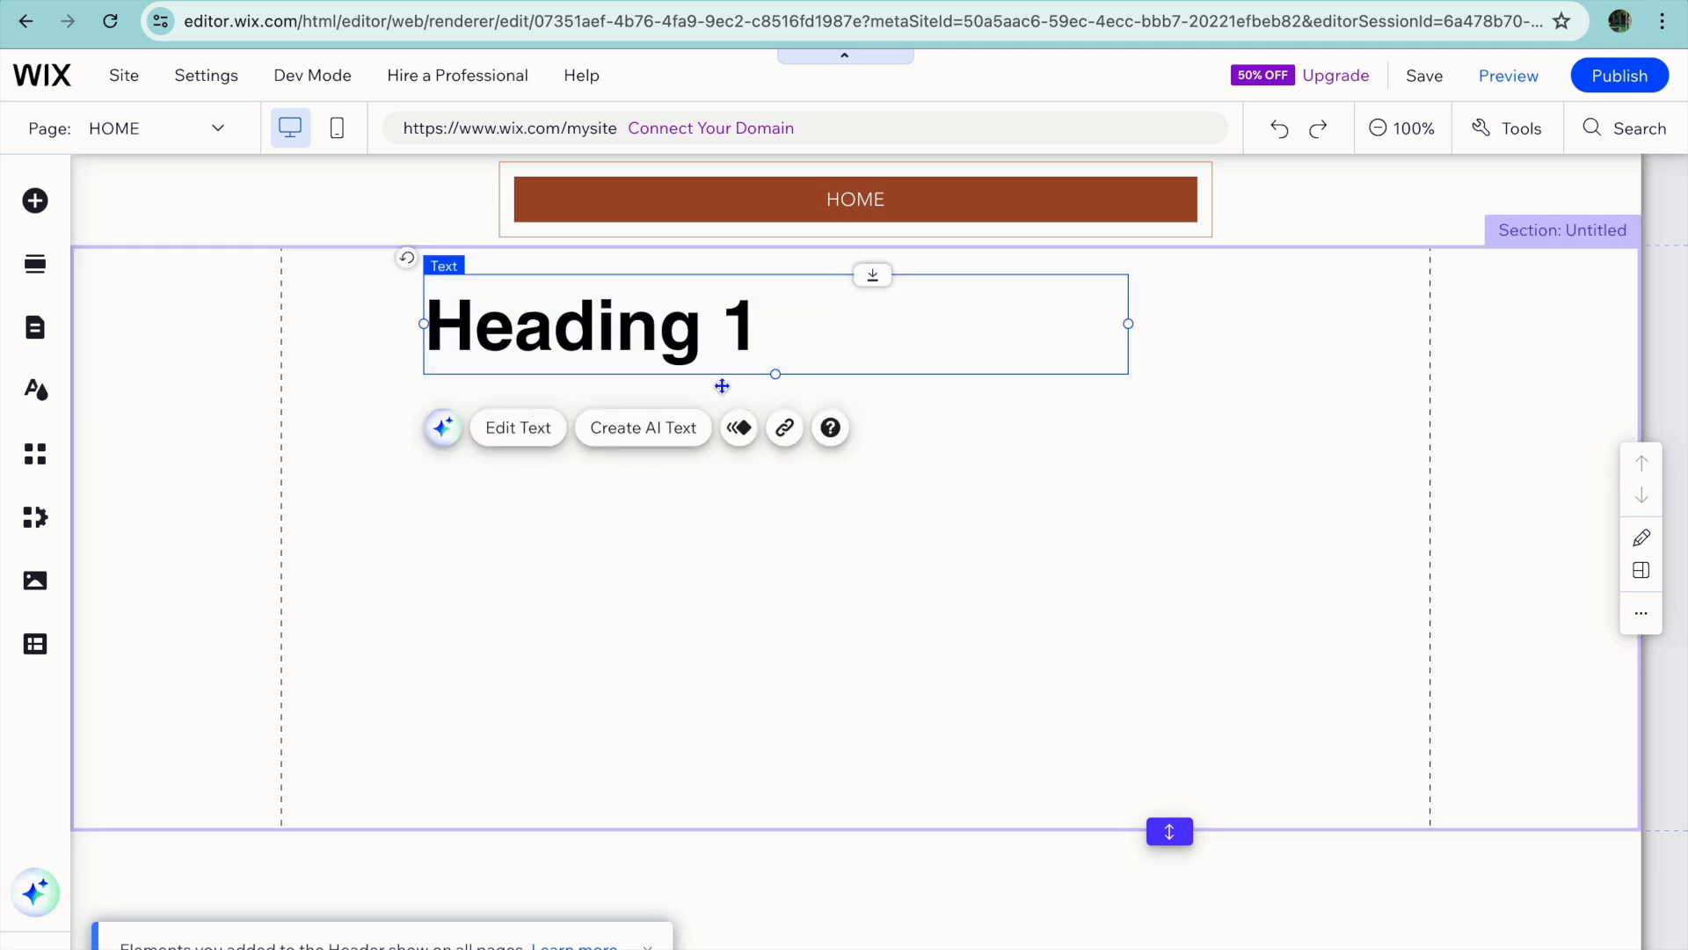
pyautogui.click(584, 591)
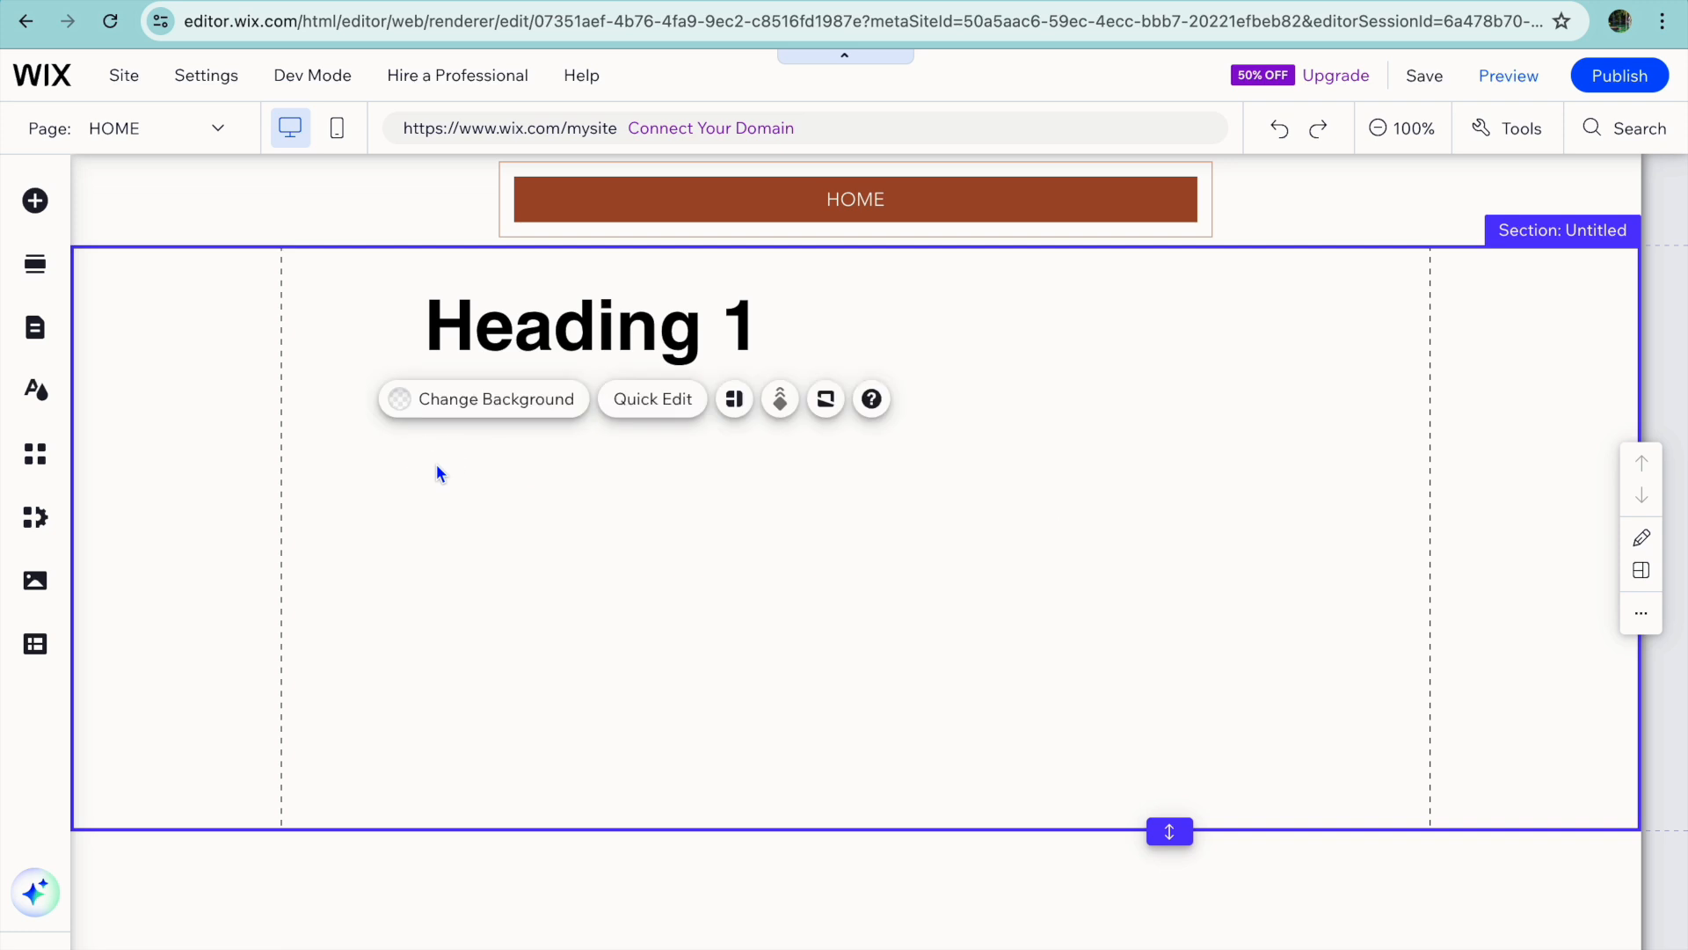
pyautogui.click(36, 201)
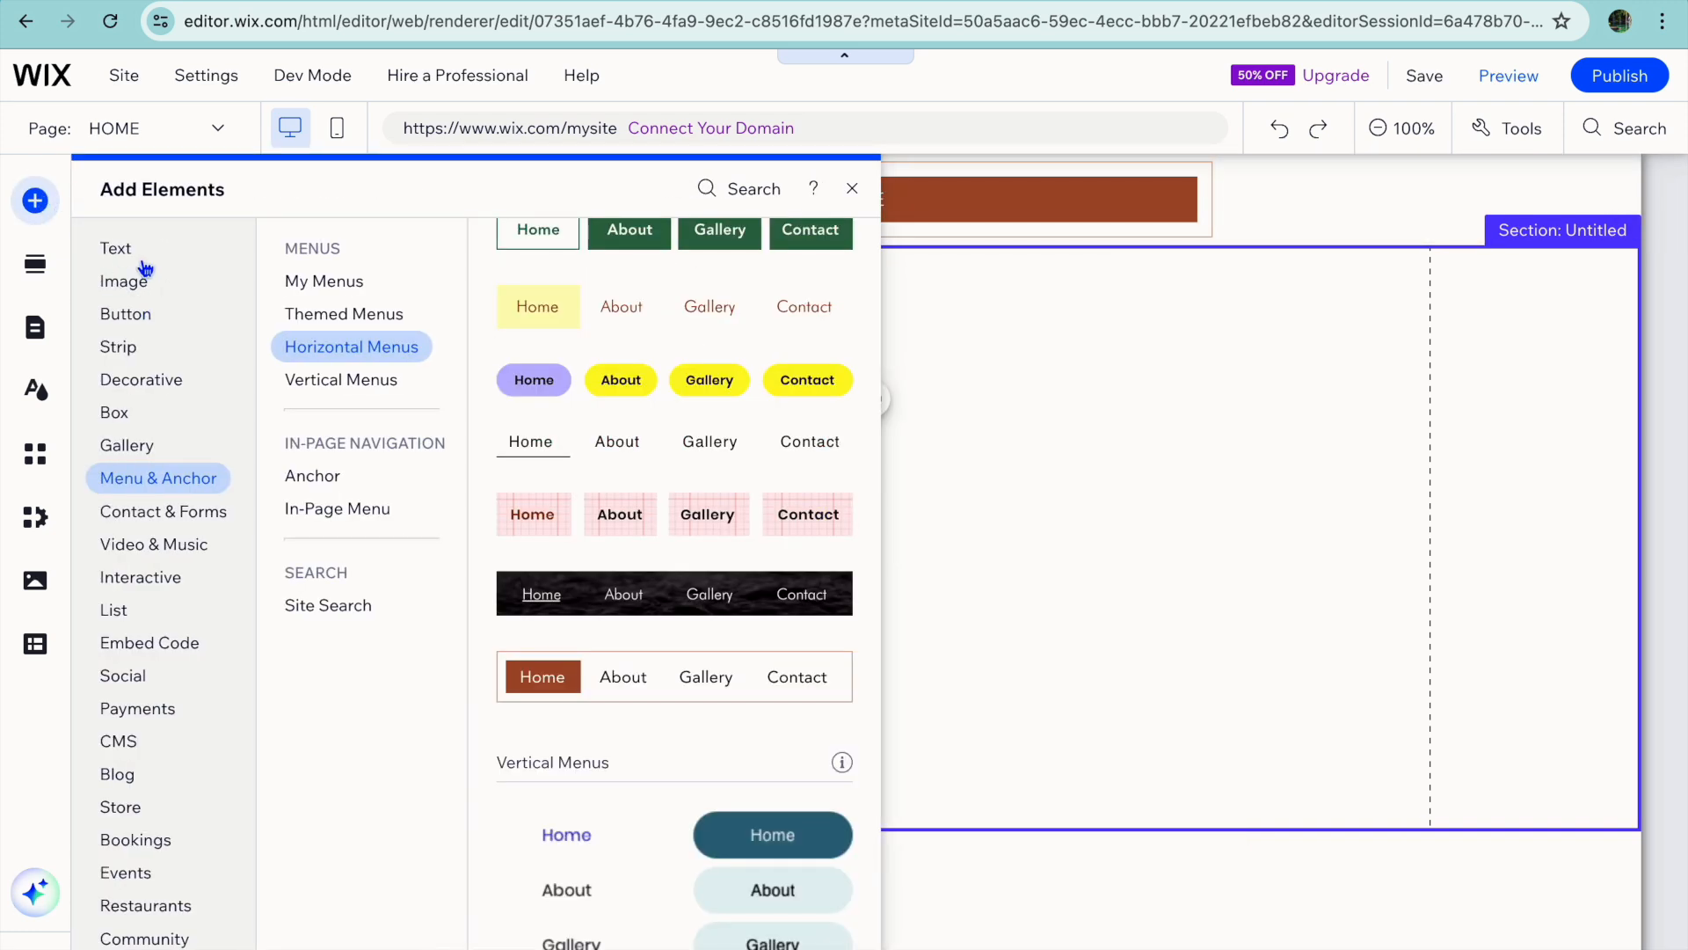
pyautogui.click(114, 249)
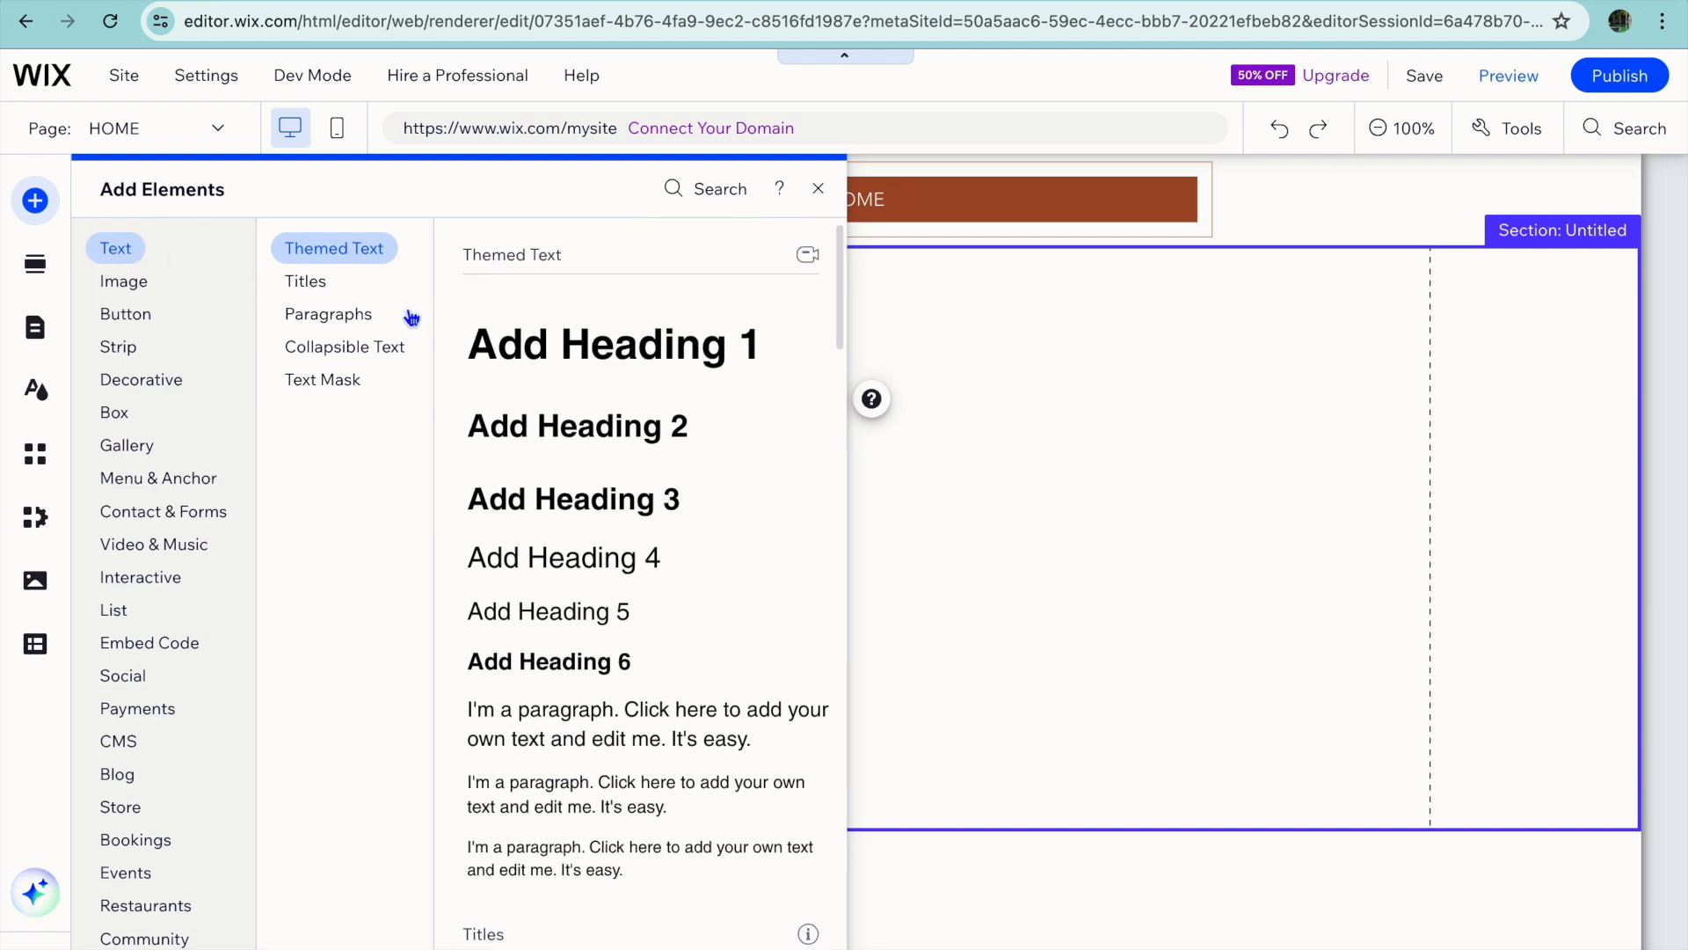
pyautogui.click(369, 314)
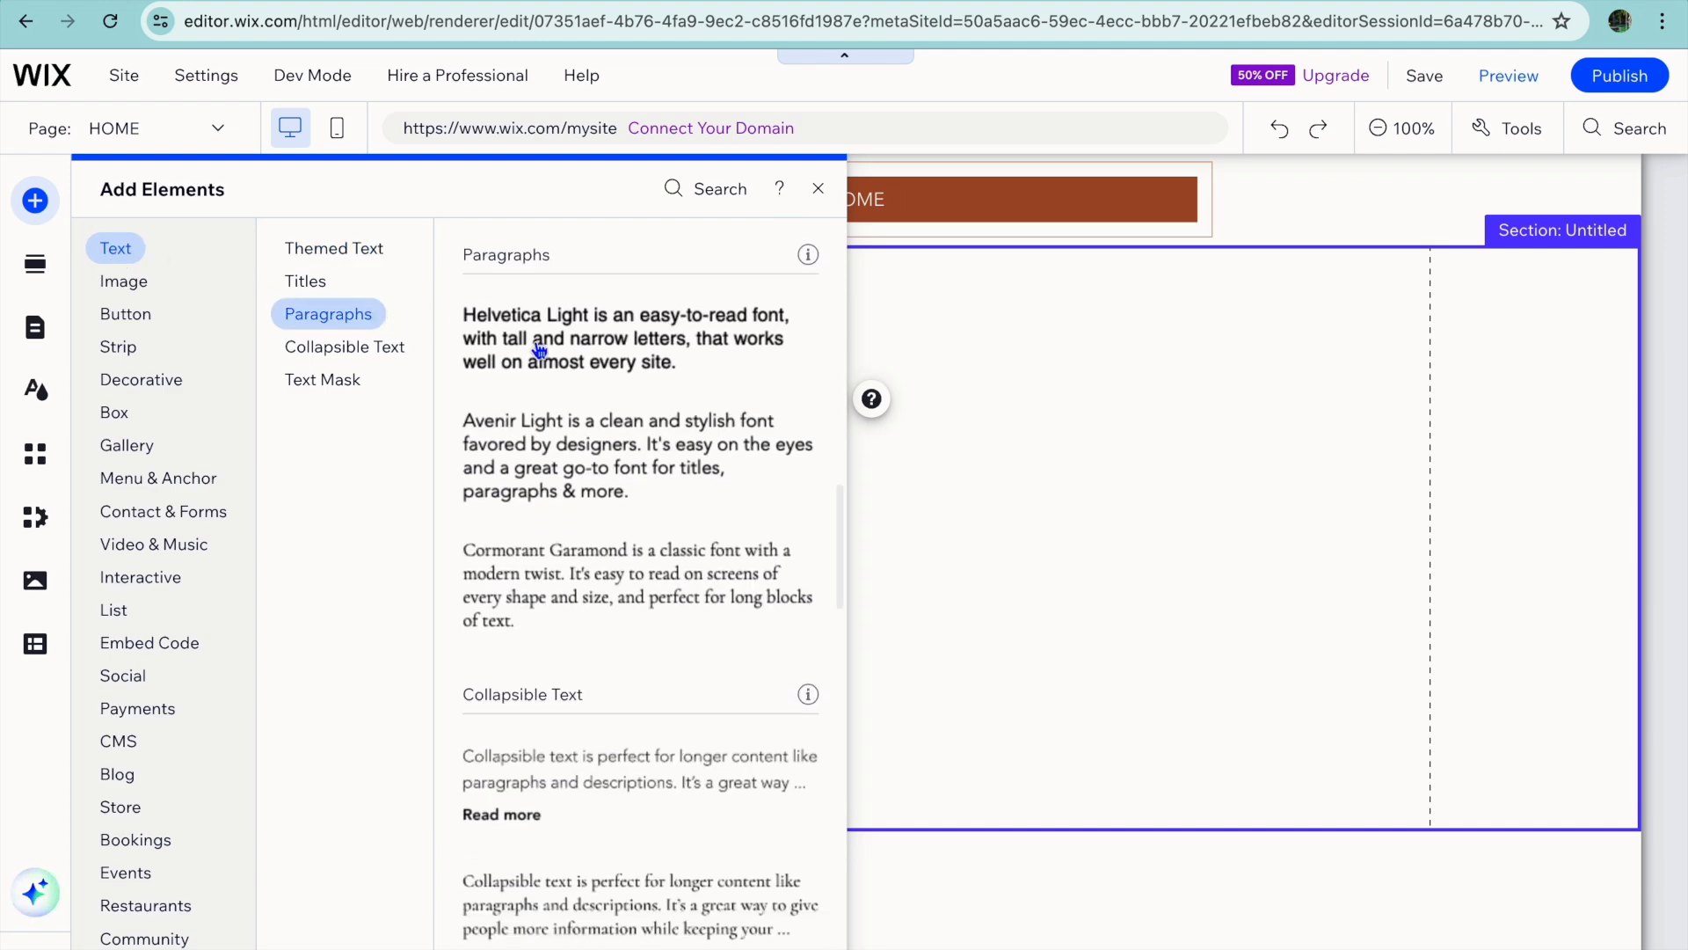
pyautogui.moveTo(554, 344); pyautogui.dragTo(512, 441)
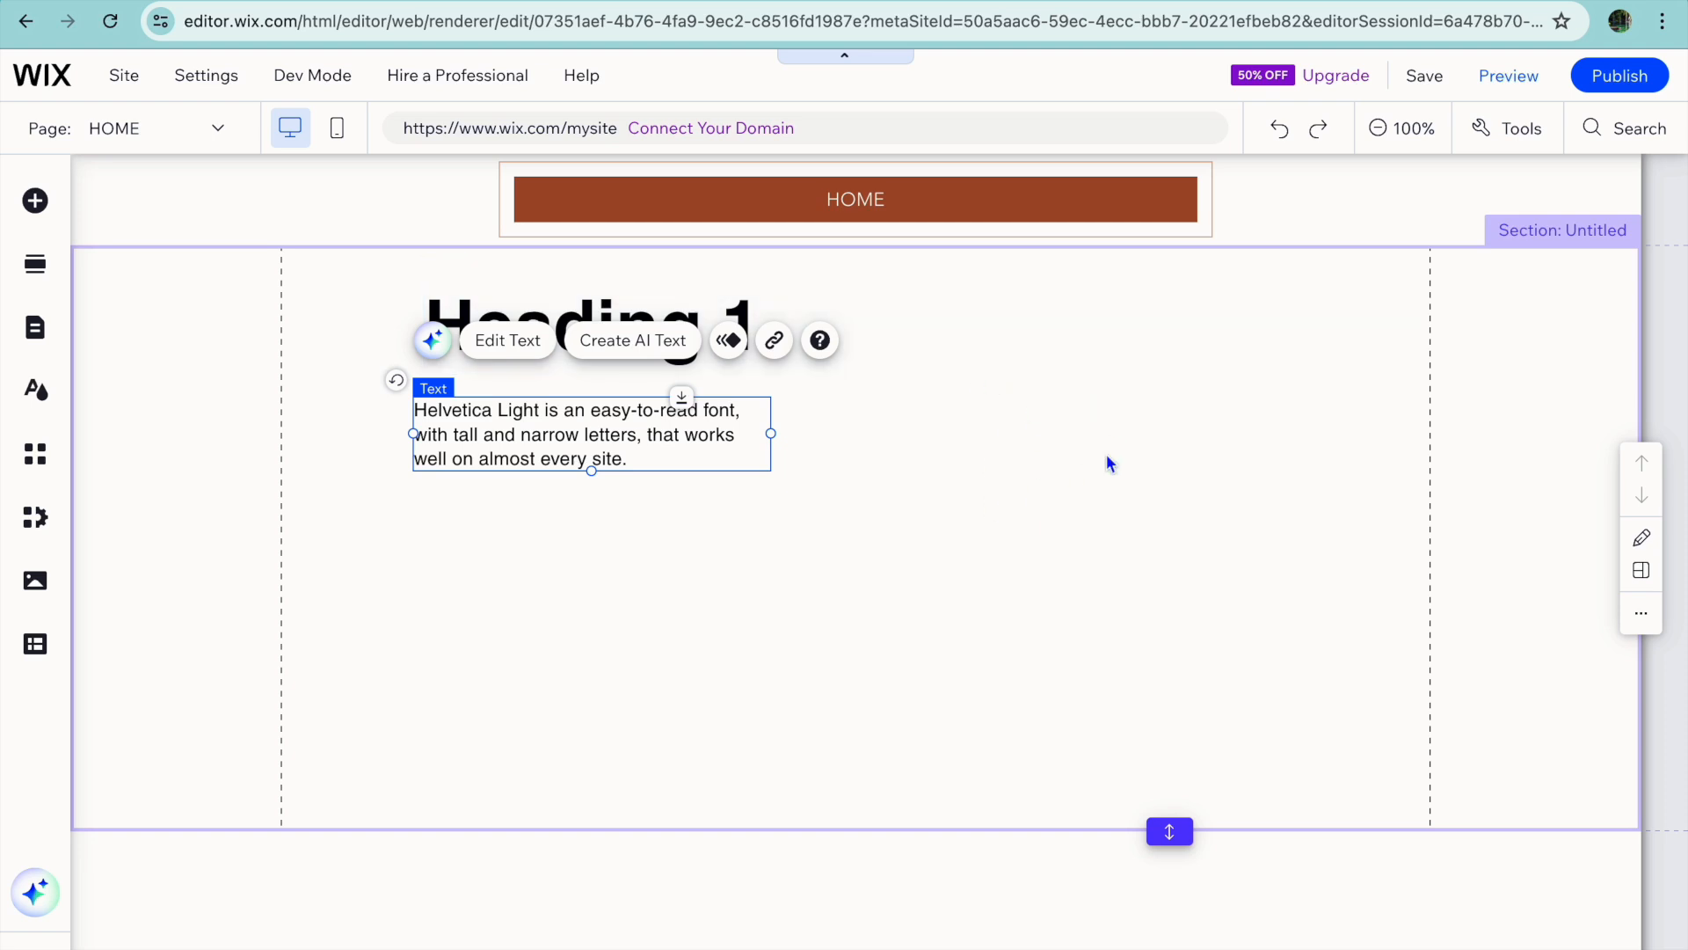
# Upload the "Copy of Blue Modern Eye Catching Vlog YouTube Thumbnail" PNG ending in 102643.195 from the Downloads folder and add it to the page.
pyautogui.click(428, 551)
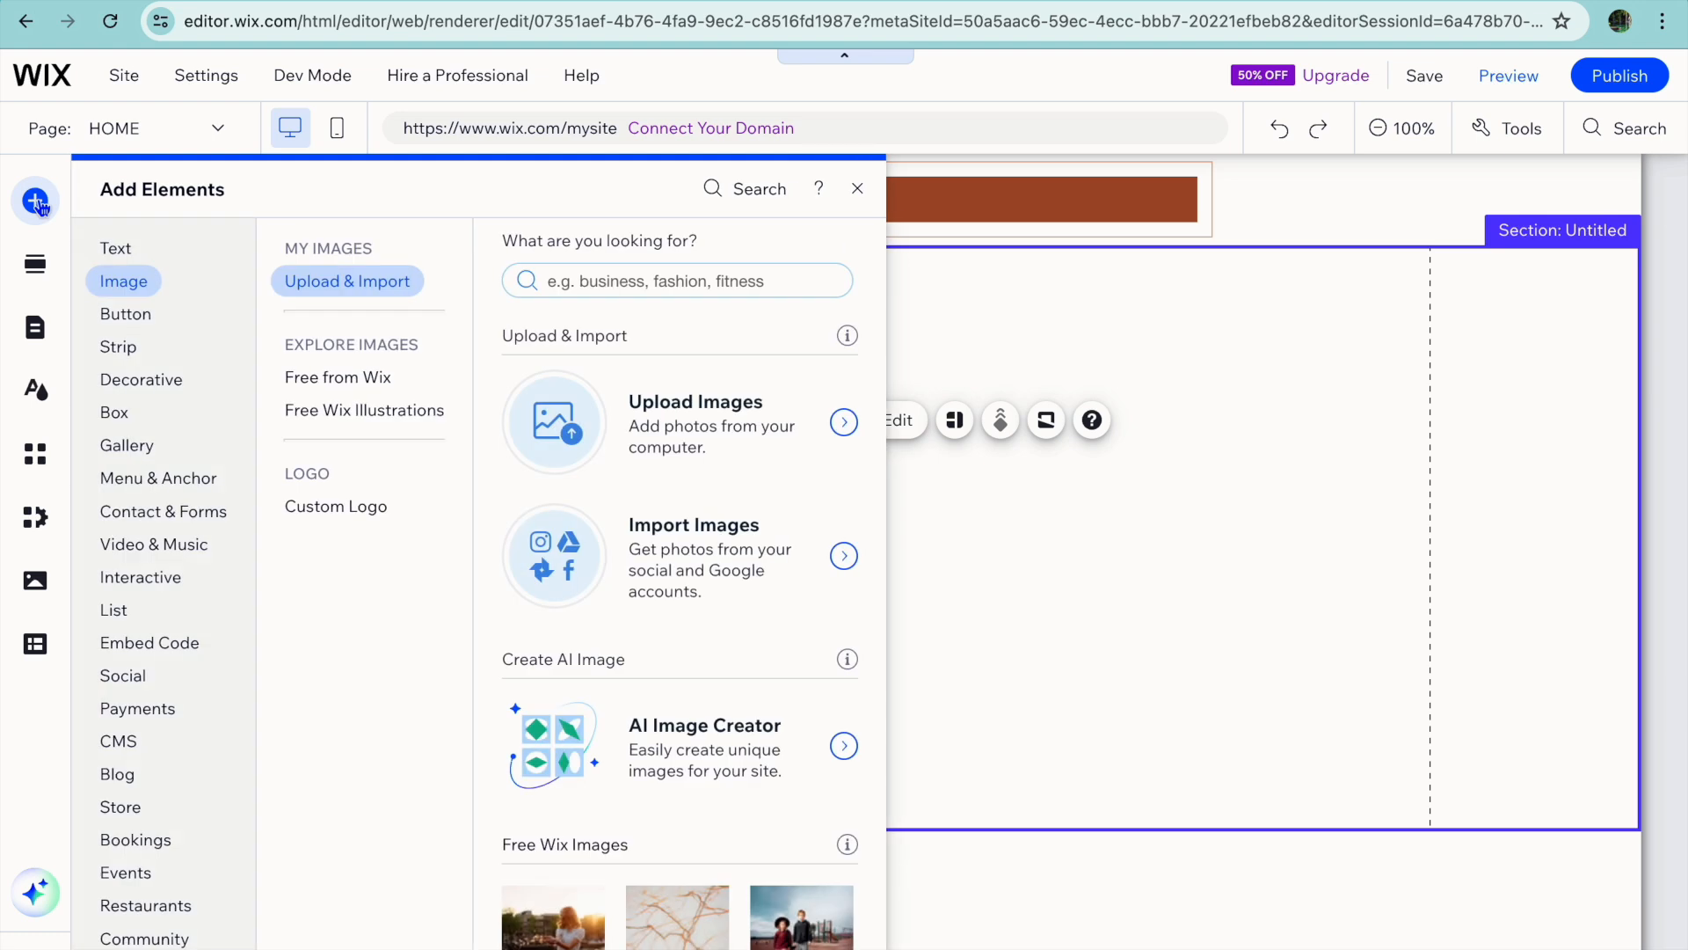
pyautogui.click(115, 250)
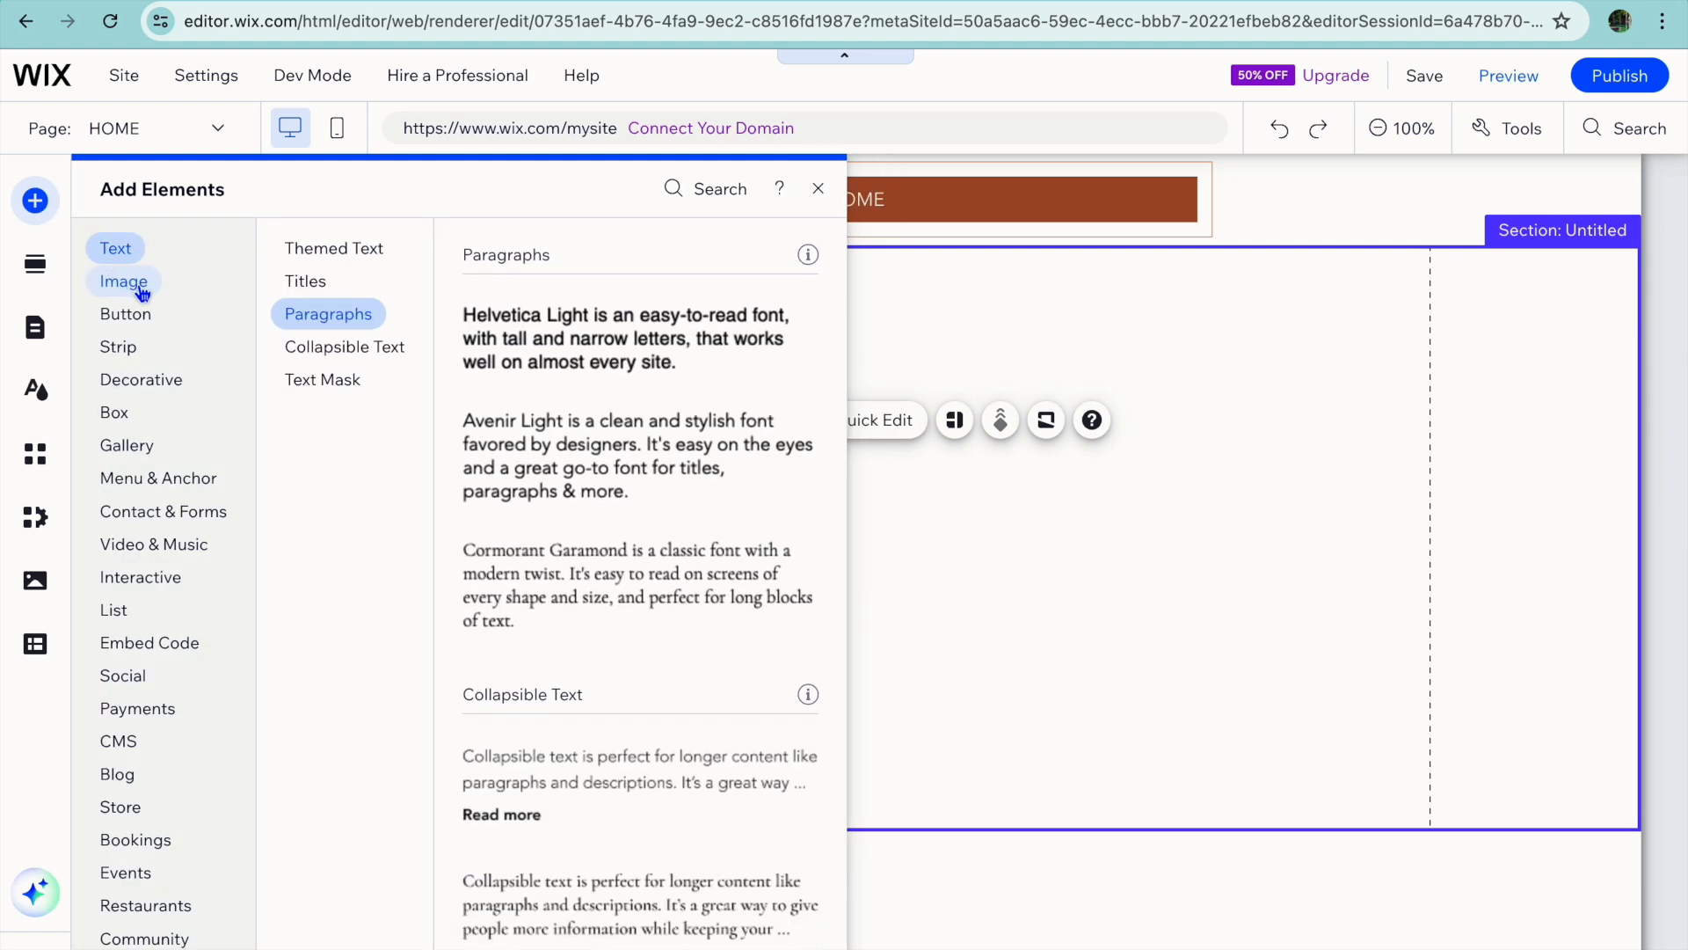
pyautogui.click(126, 284)
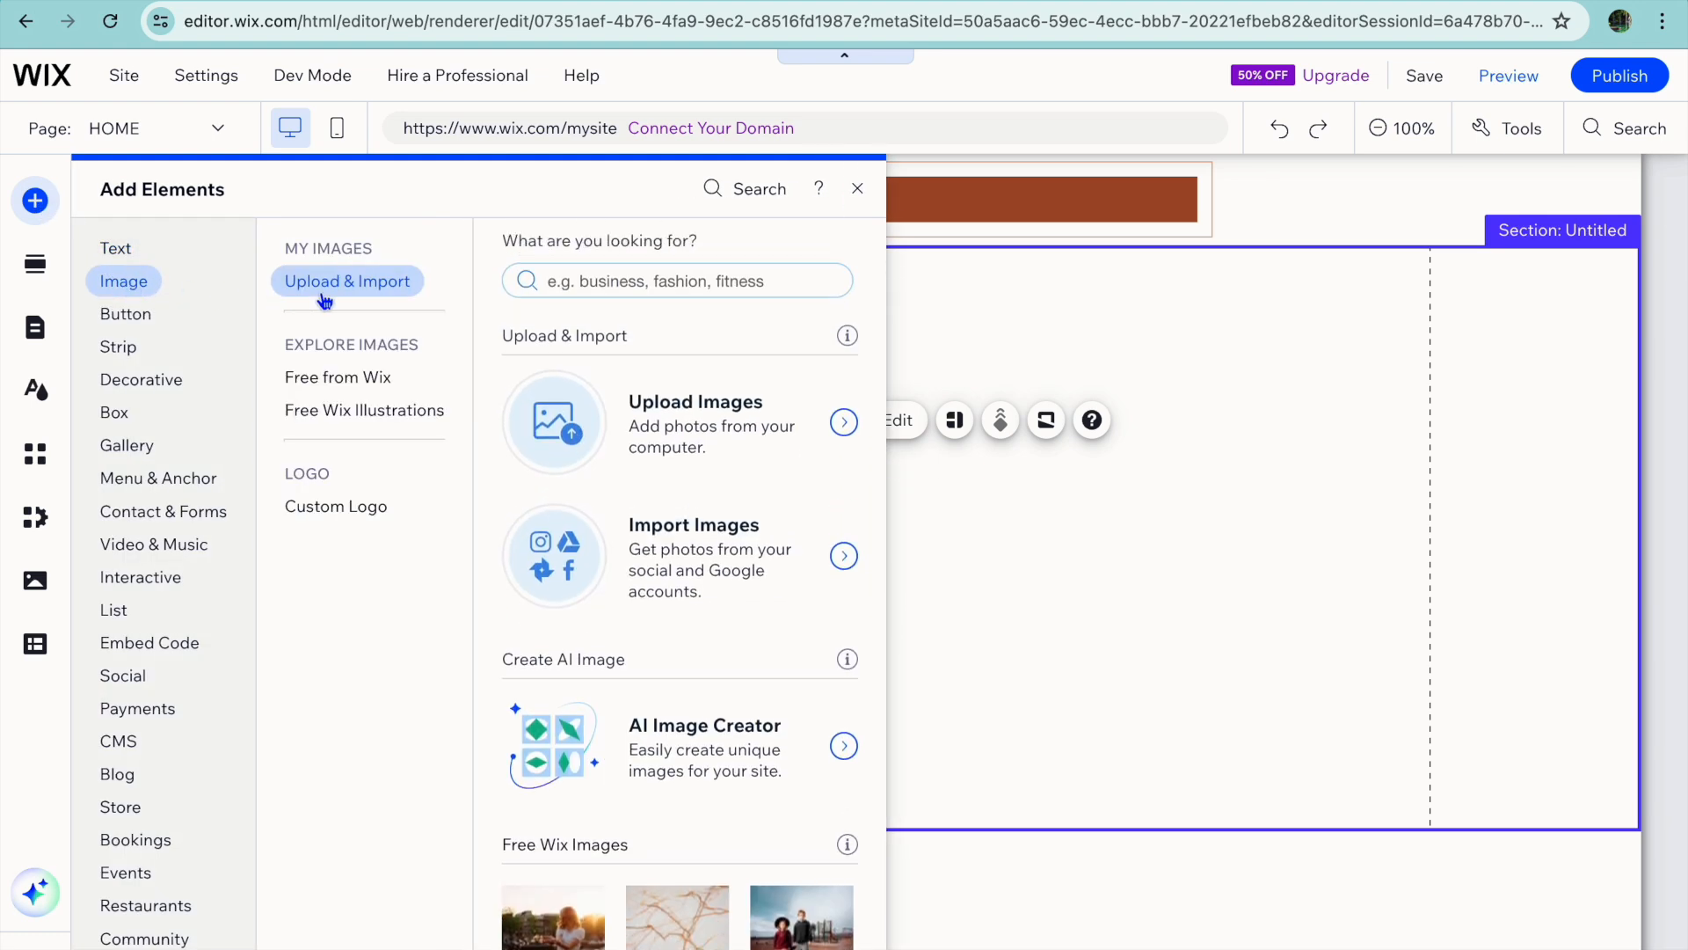
pyautogui.click(771, 429)
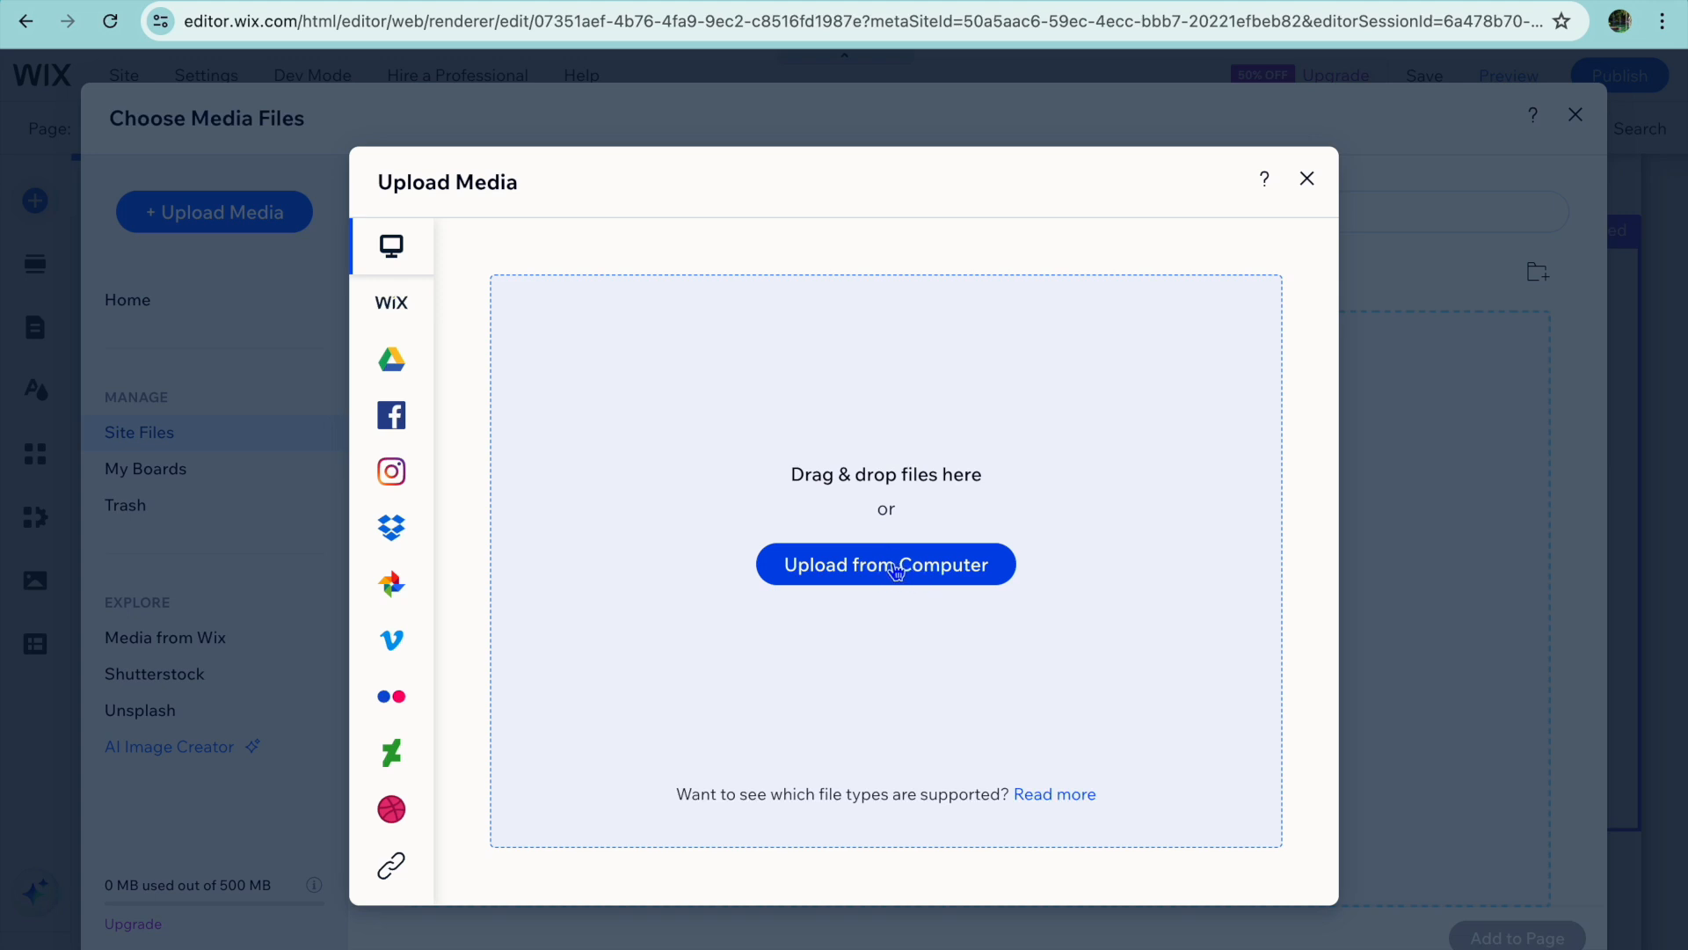
pyautogui.click(896, 570)
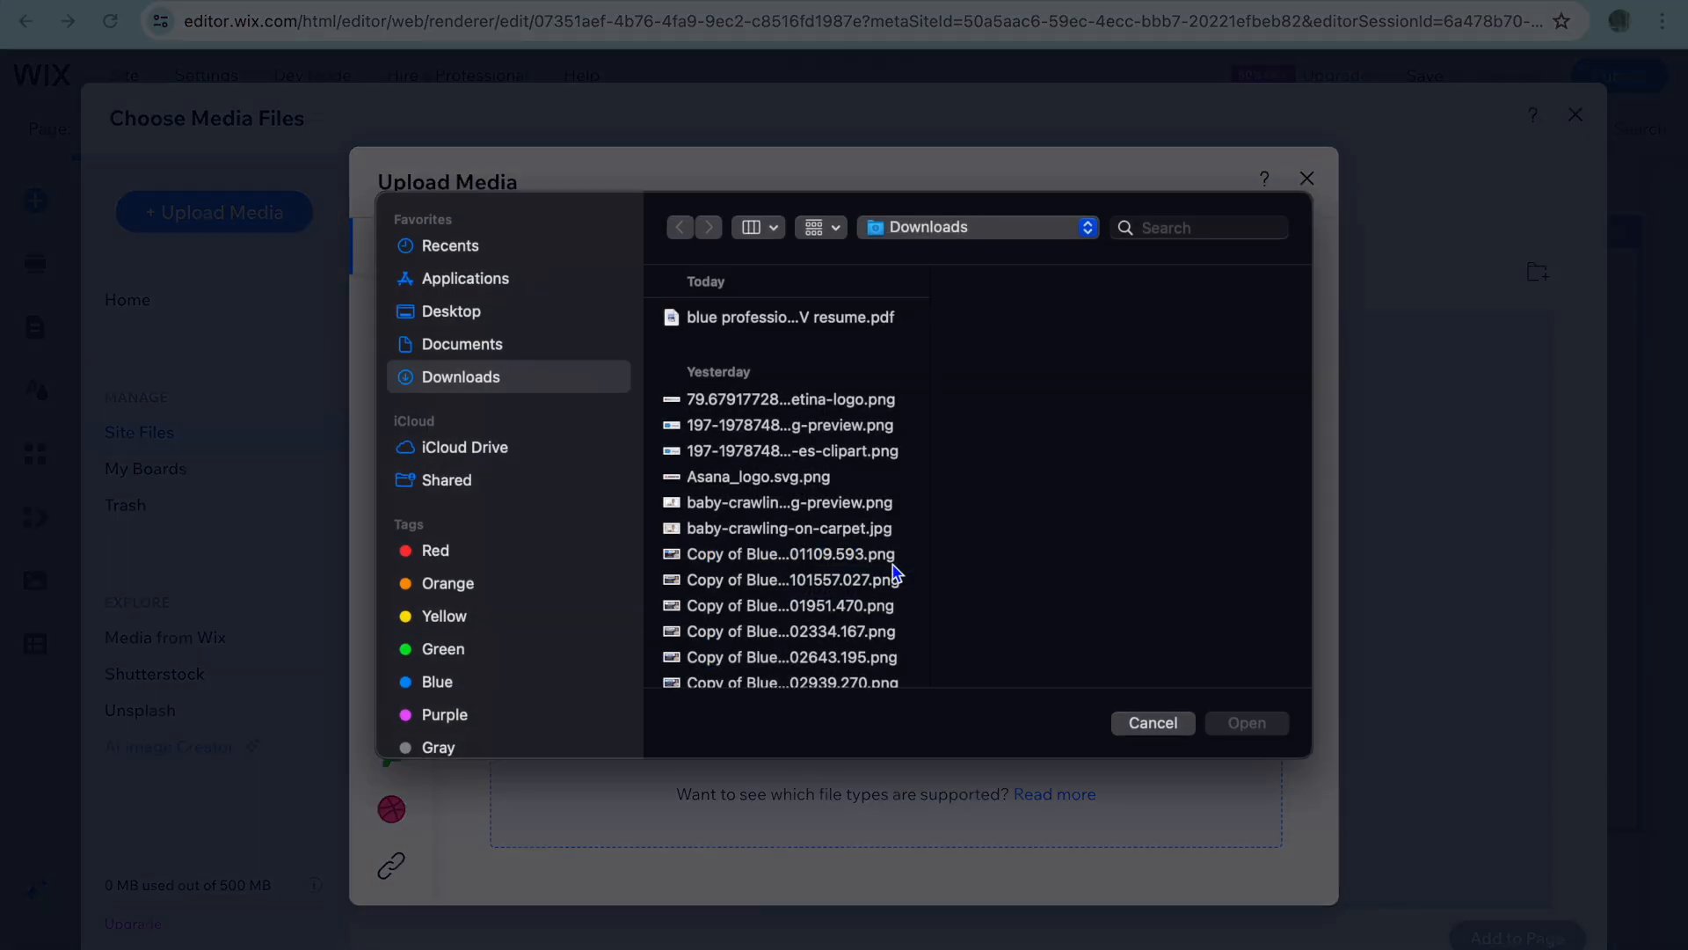
pyautogui.scroll(-5, 896, 571)
pyautogui.click(875, 417)
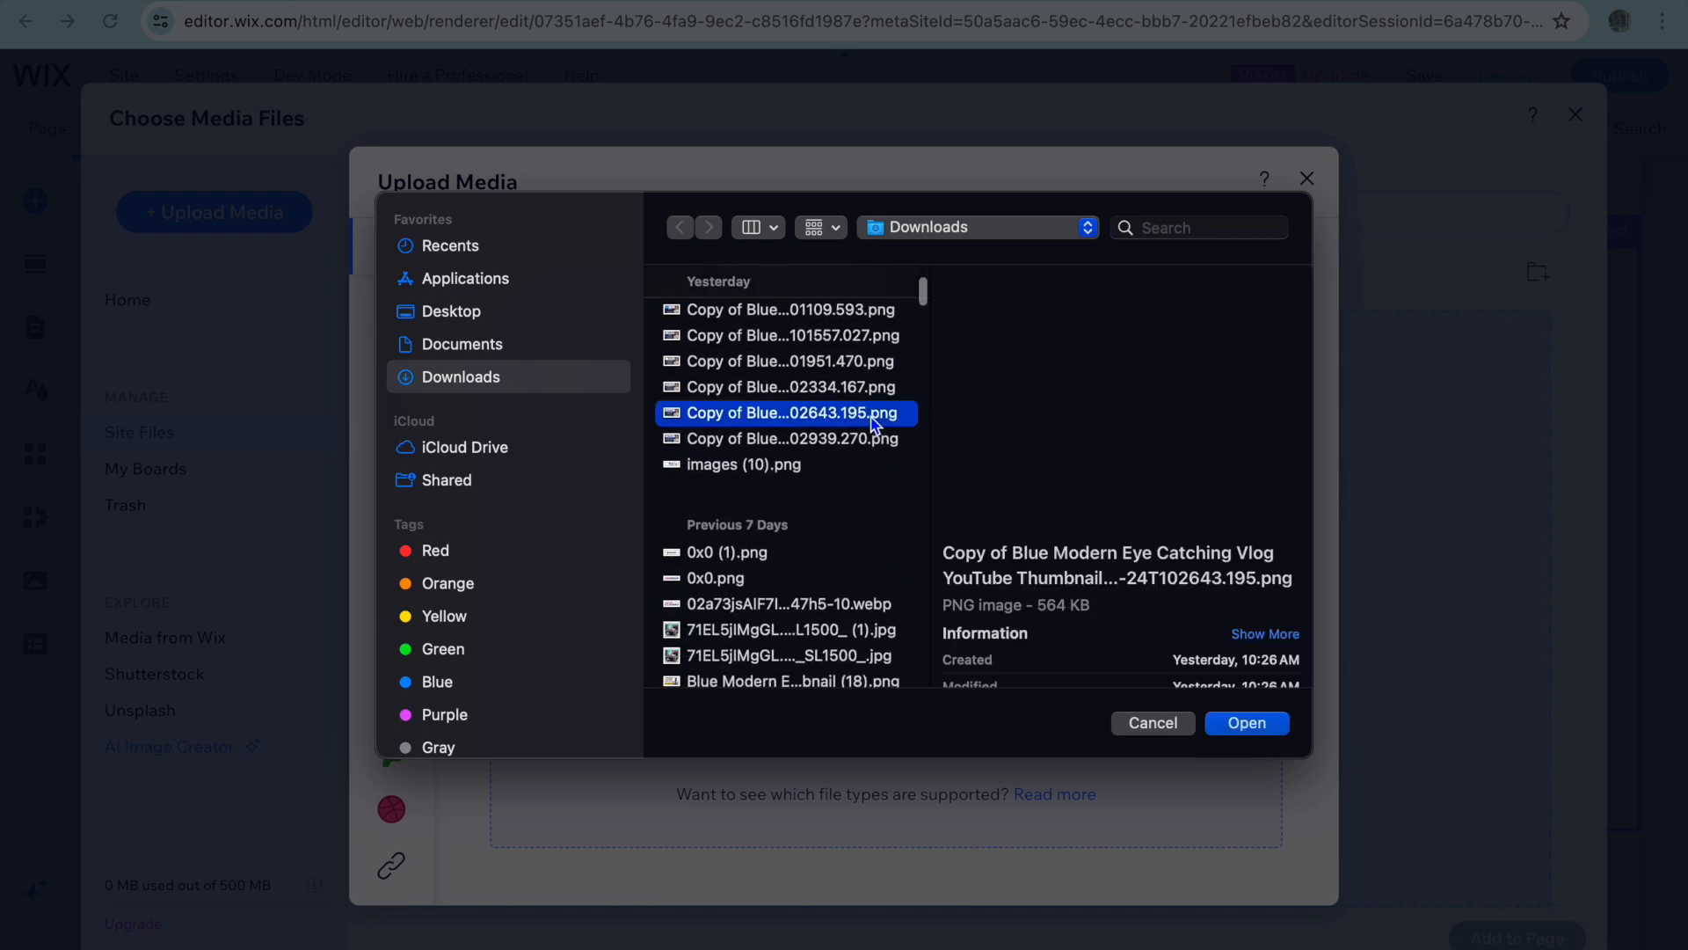
pyautogui.click(1257, 729)
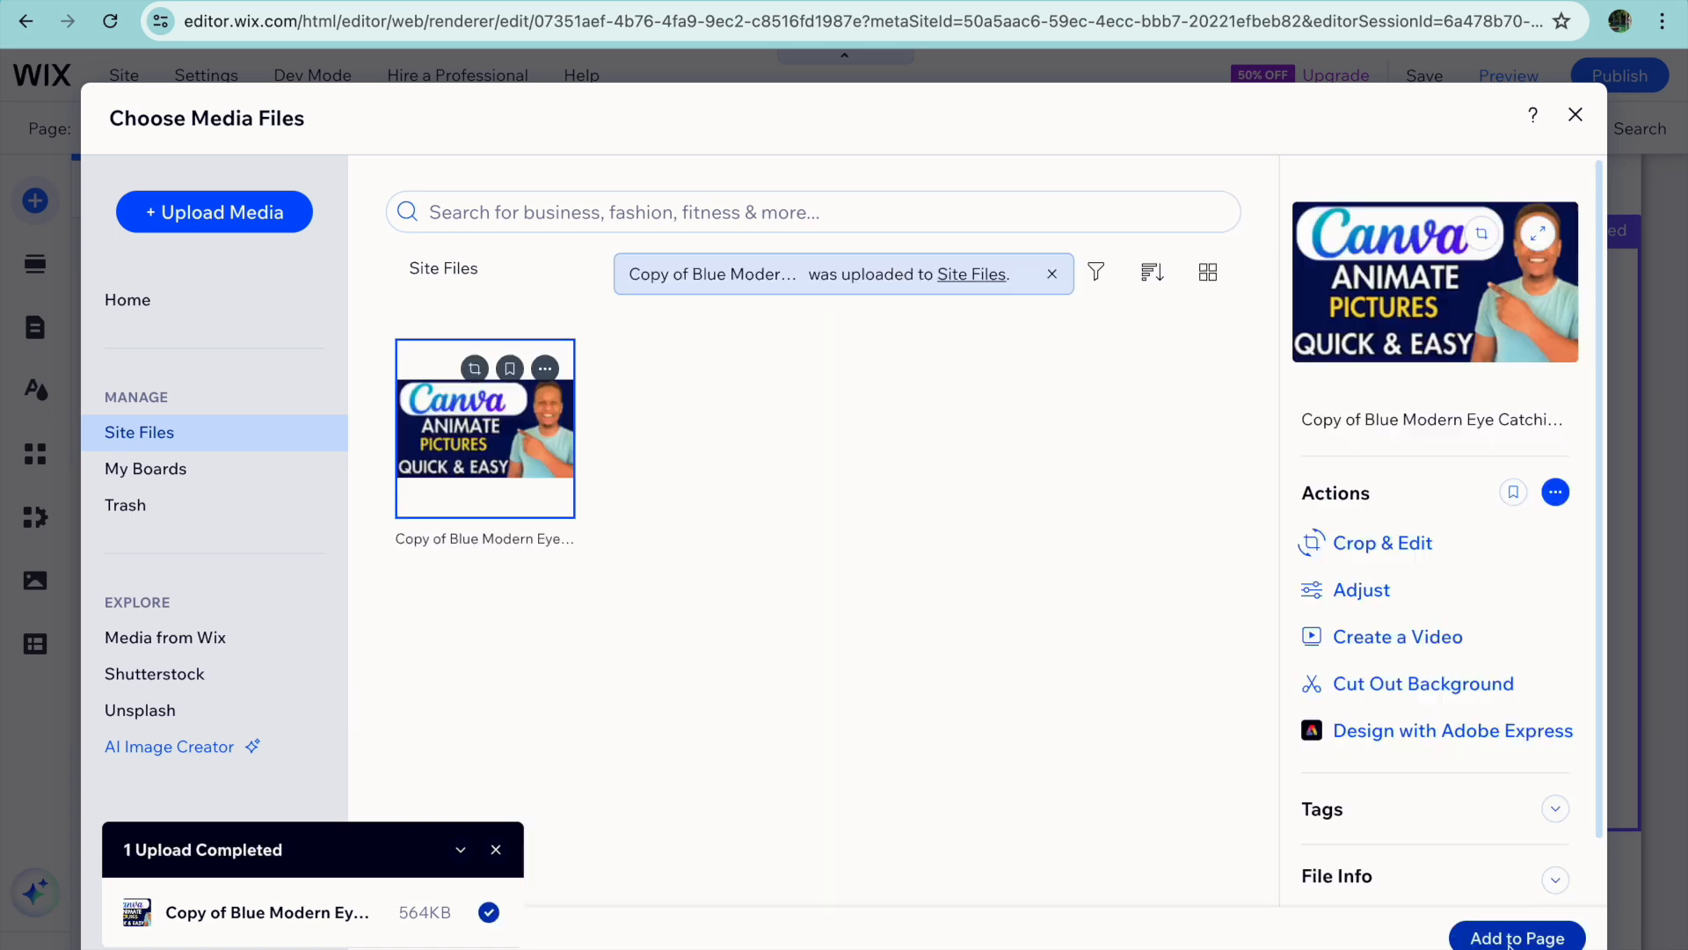
pyautogui.click(1517, 938)
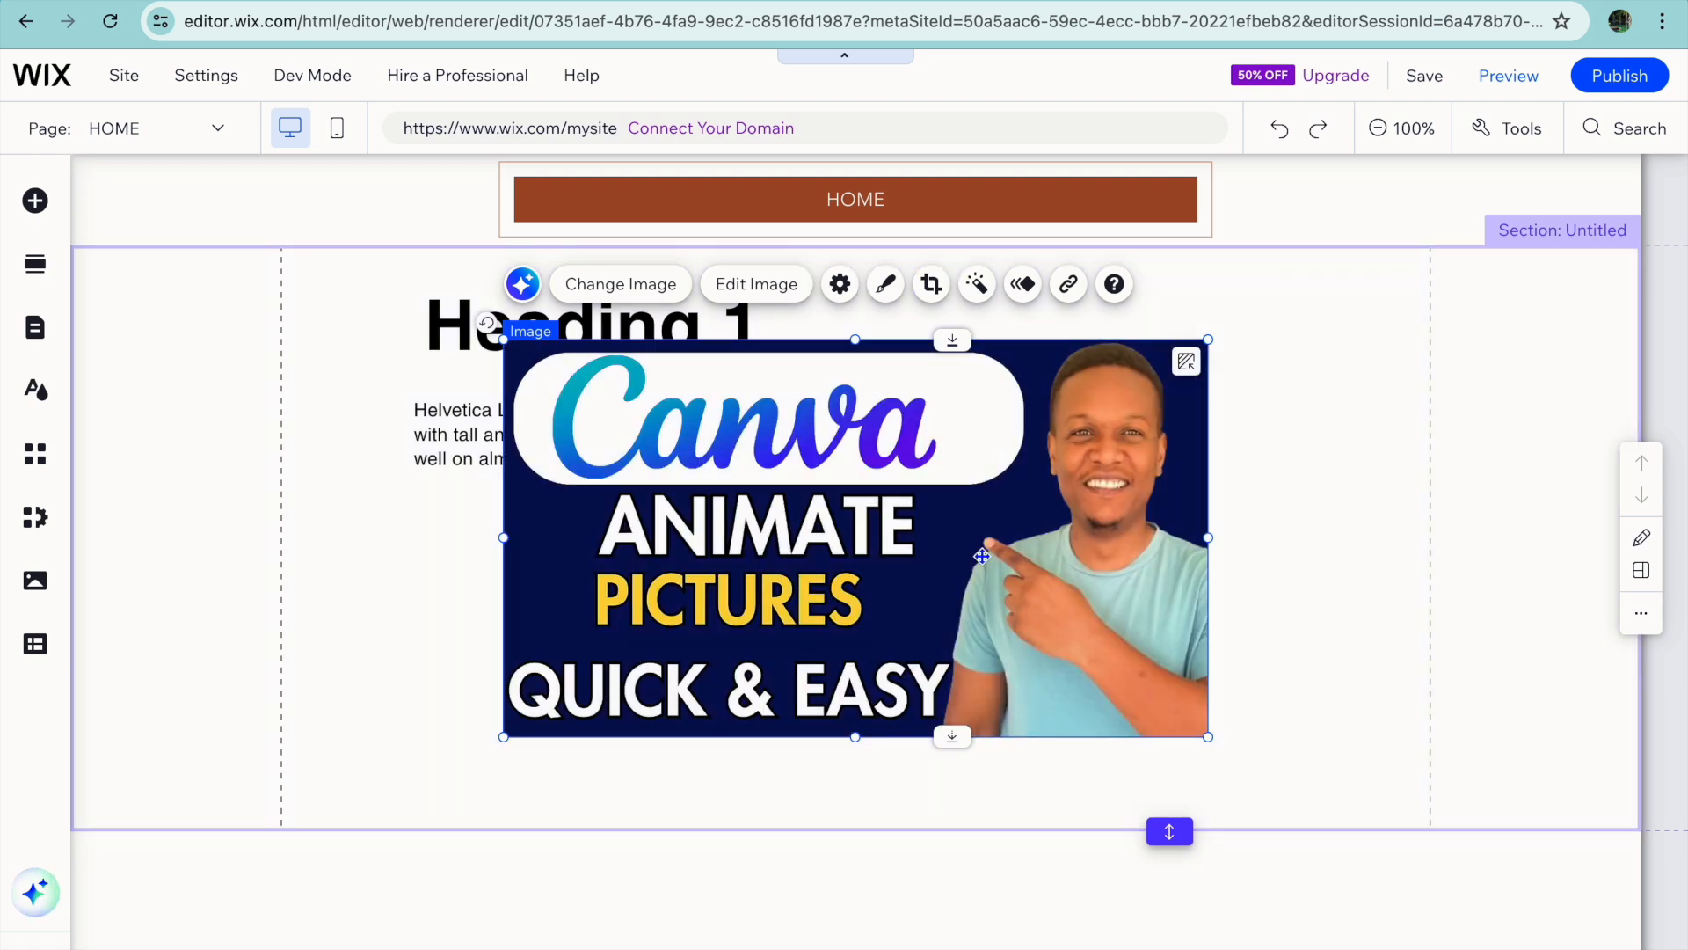
# Shrink the uploaded image to fit inside the section and position it directly below the paragraph.
pyautogui.moveTo(982, 555); pyautogui.dragTo(1124, 683)
pyautogui.click(649, 473)
pyautogui.moveTo(649, 473); pyautogui.dragTo(688, 502)
pyautogui.moveTo(1356, 874); pyautogui.dragTo(1302, 827)
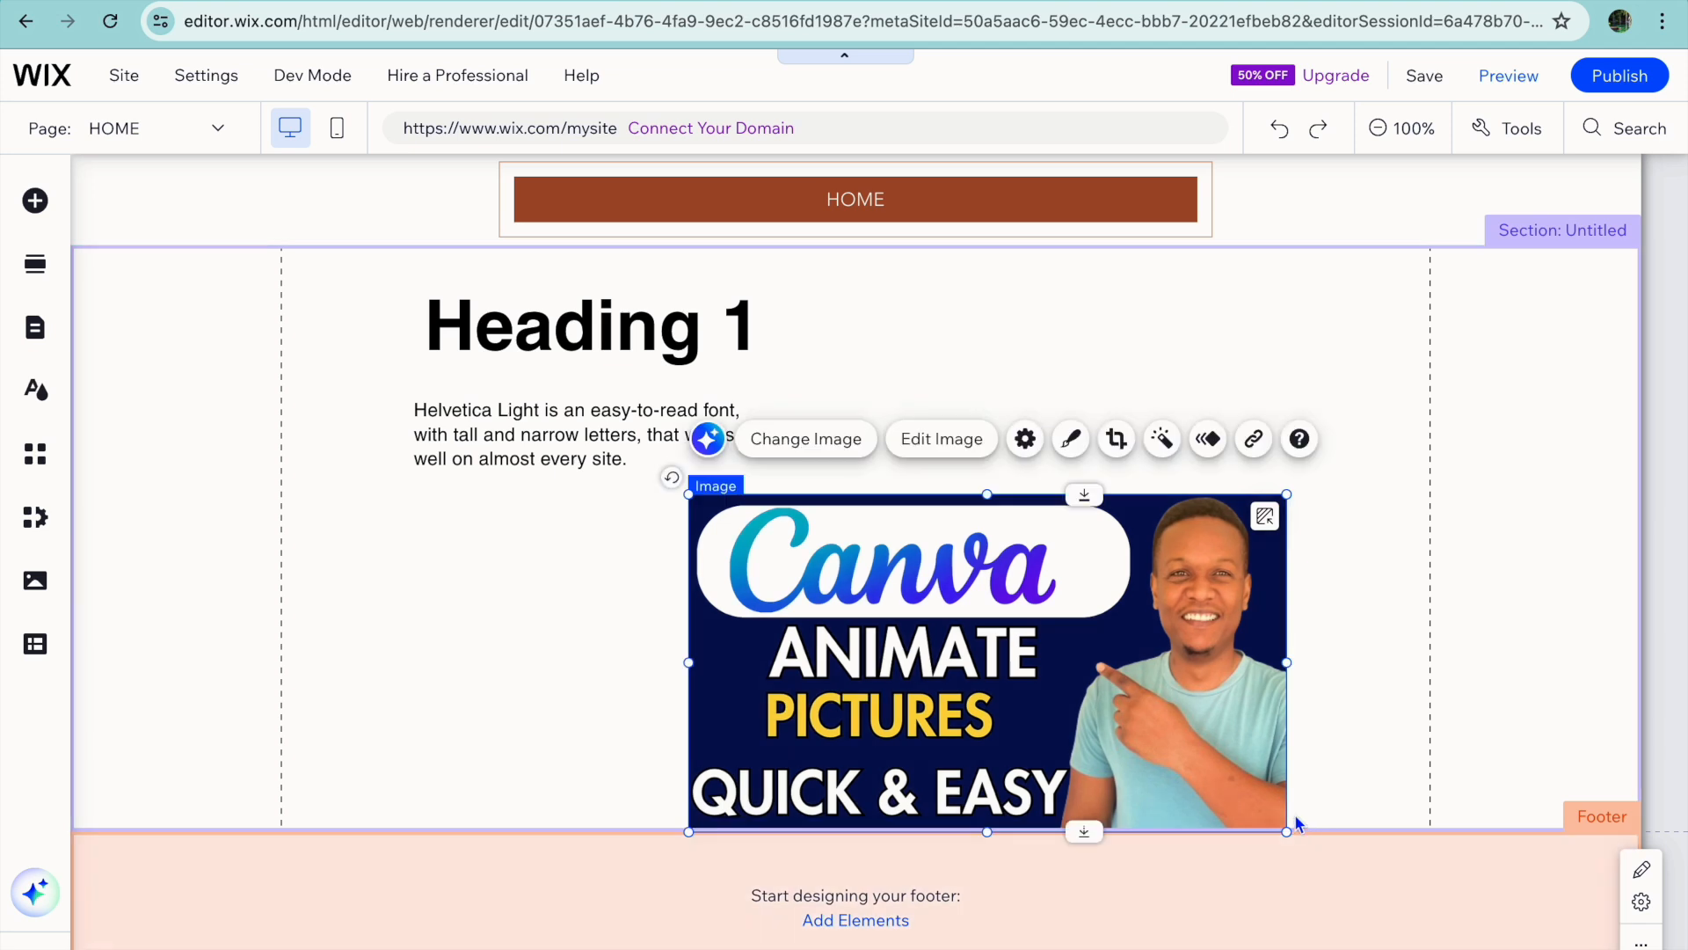
pyautogui.moveTo(1049, 753); pyautogui.dragTo(726, 736)
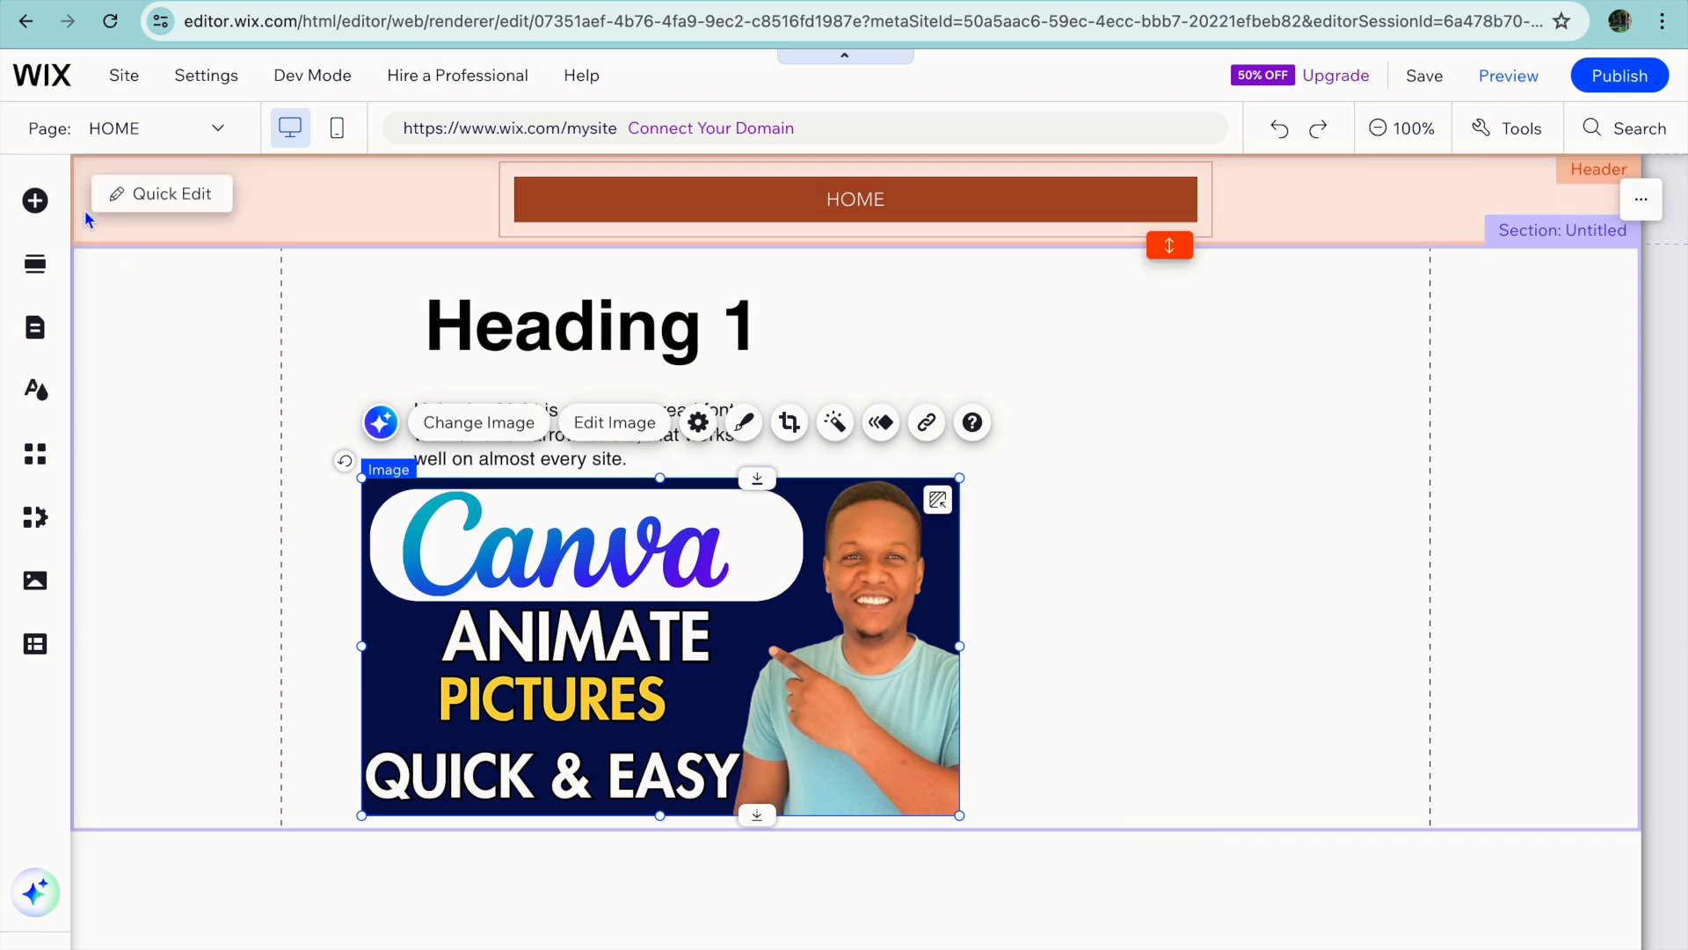
# Add the solid blue themed button to the section, beside the lower right of the image.
pyautogui.click(35, 202)
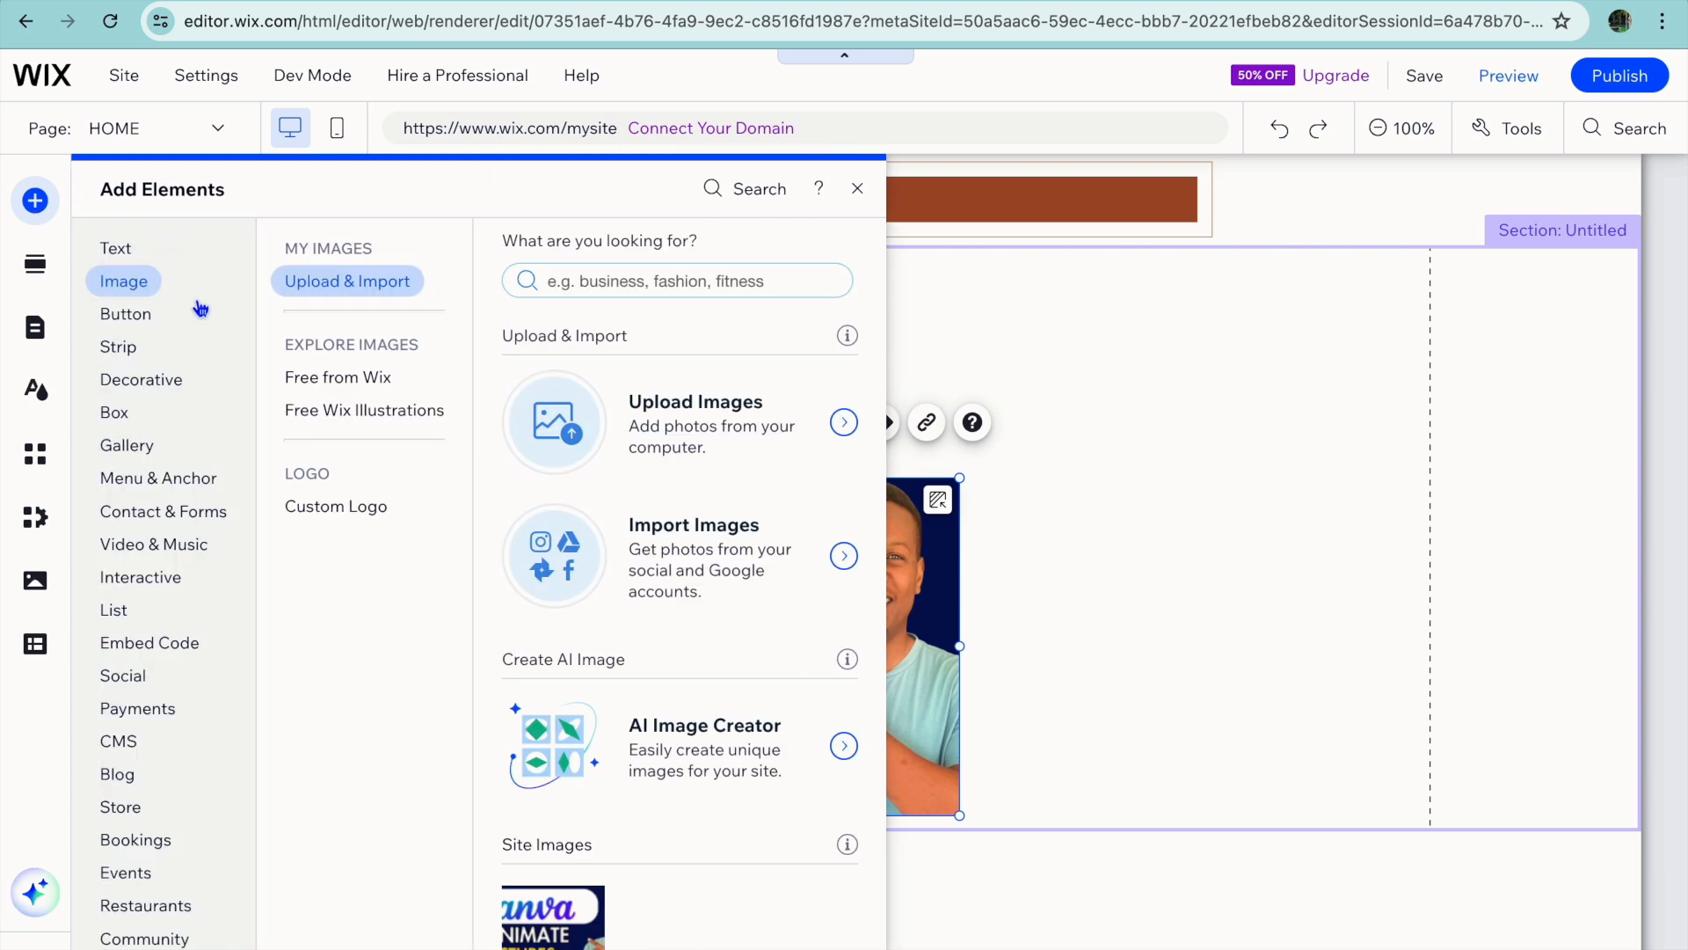
pyautogui.click(144, 322)
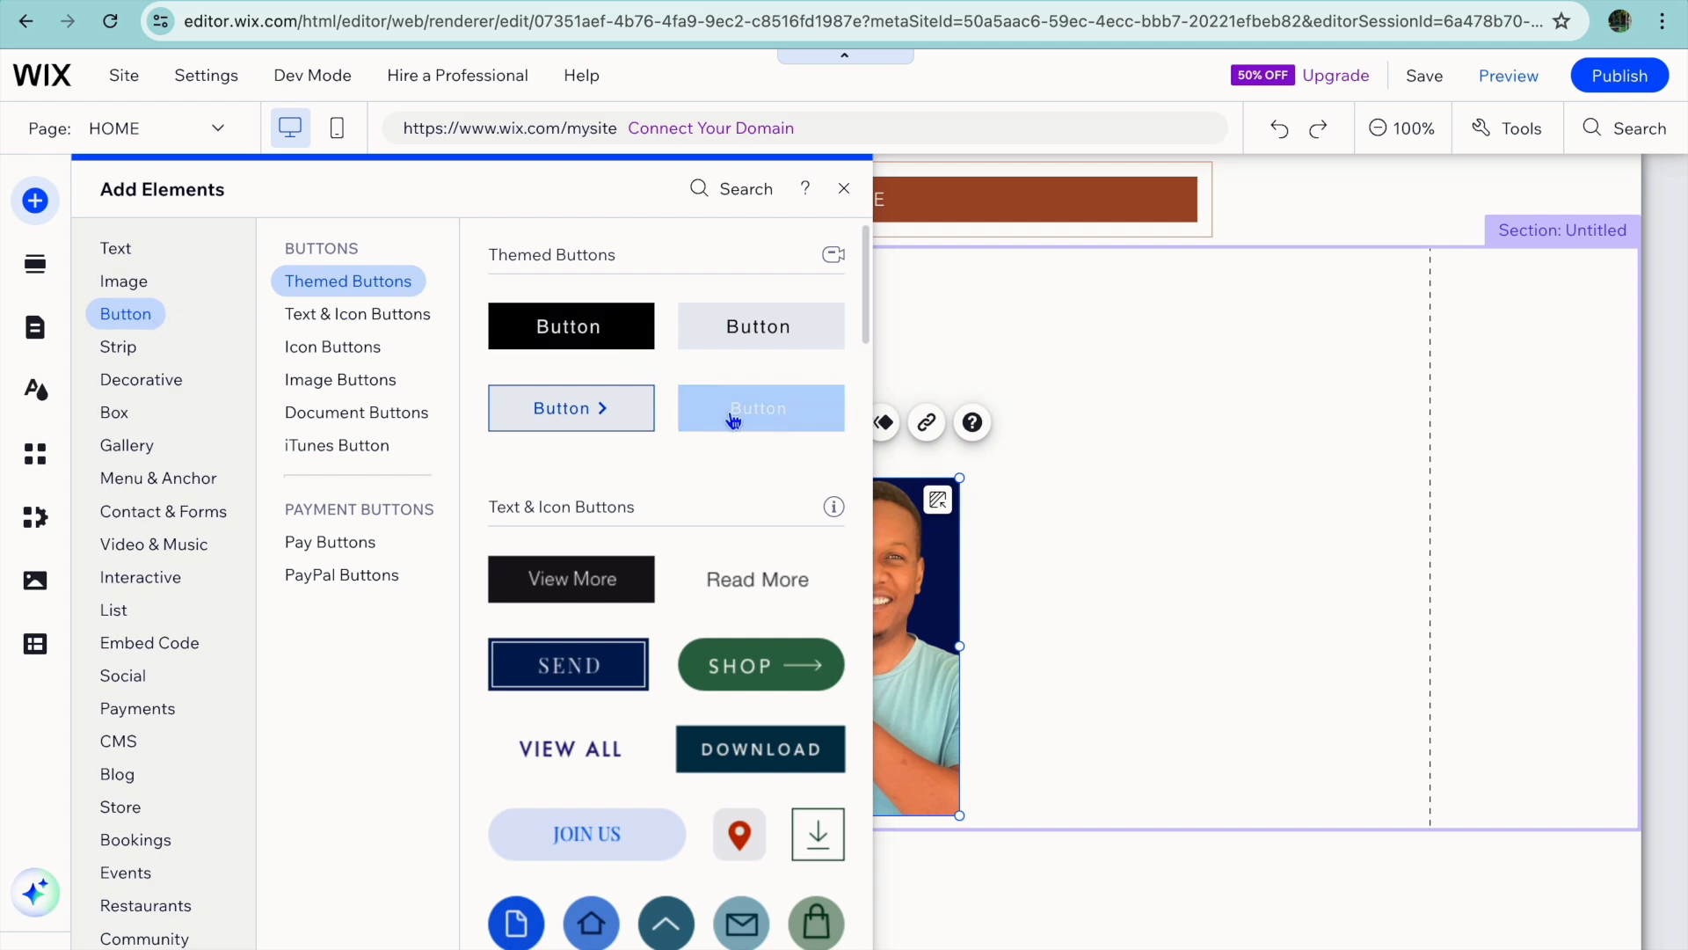
pyautogui.scroll(-6, 747, 536)
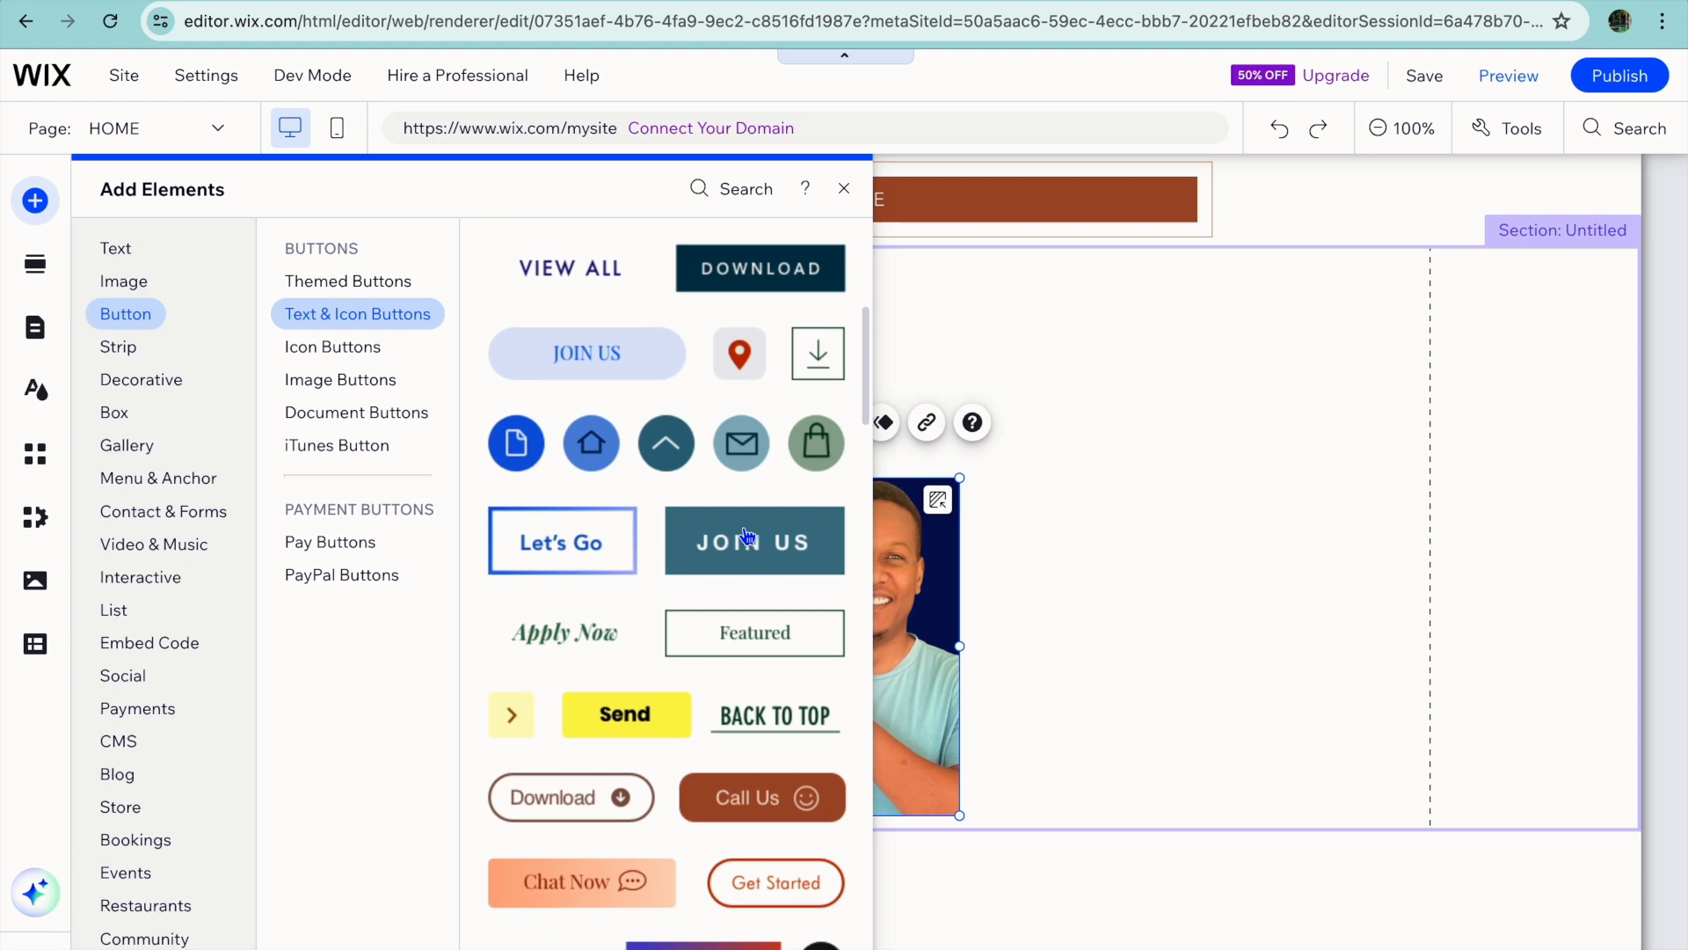
pyautogui.scroll(6, 747, 532)
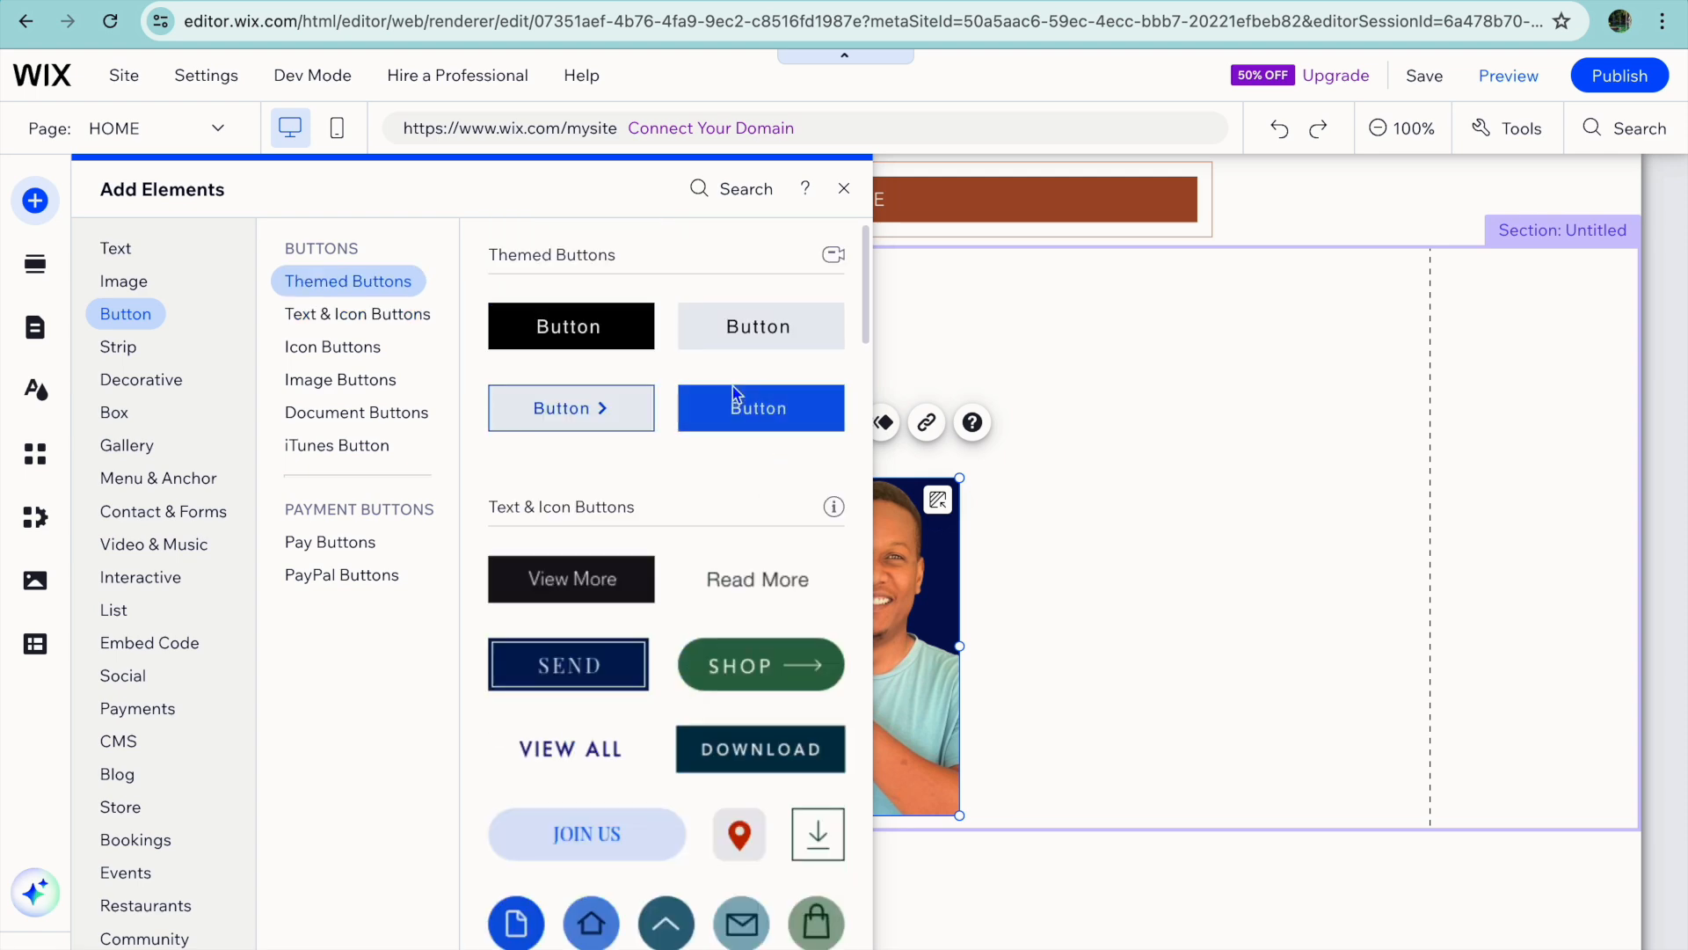
pyautogui.moveTo(754, 419); pyautogui.dragTo(1122, 758)
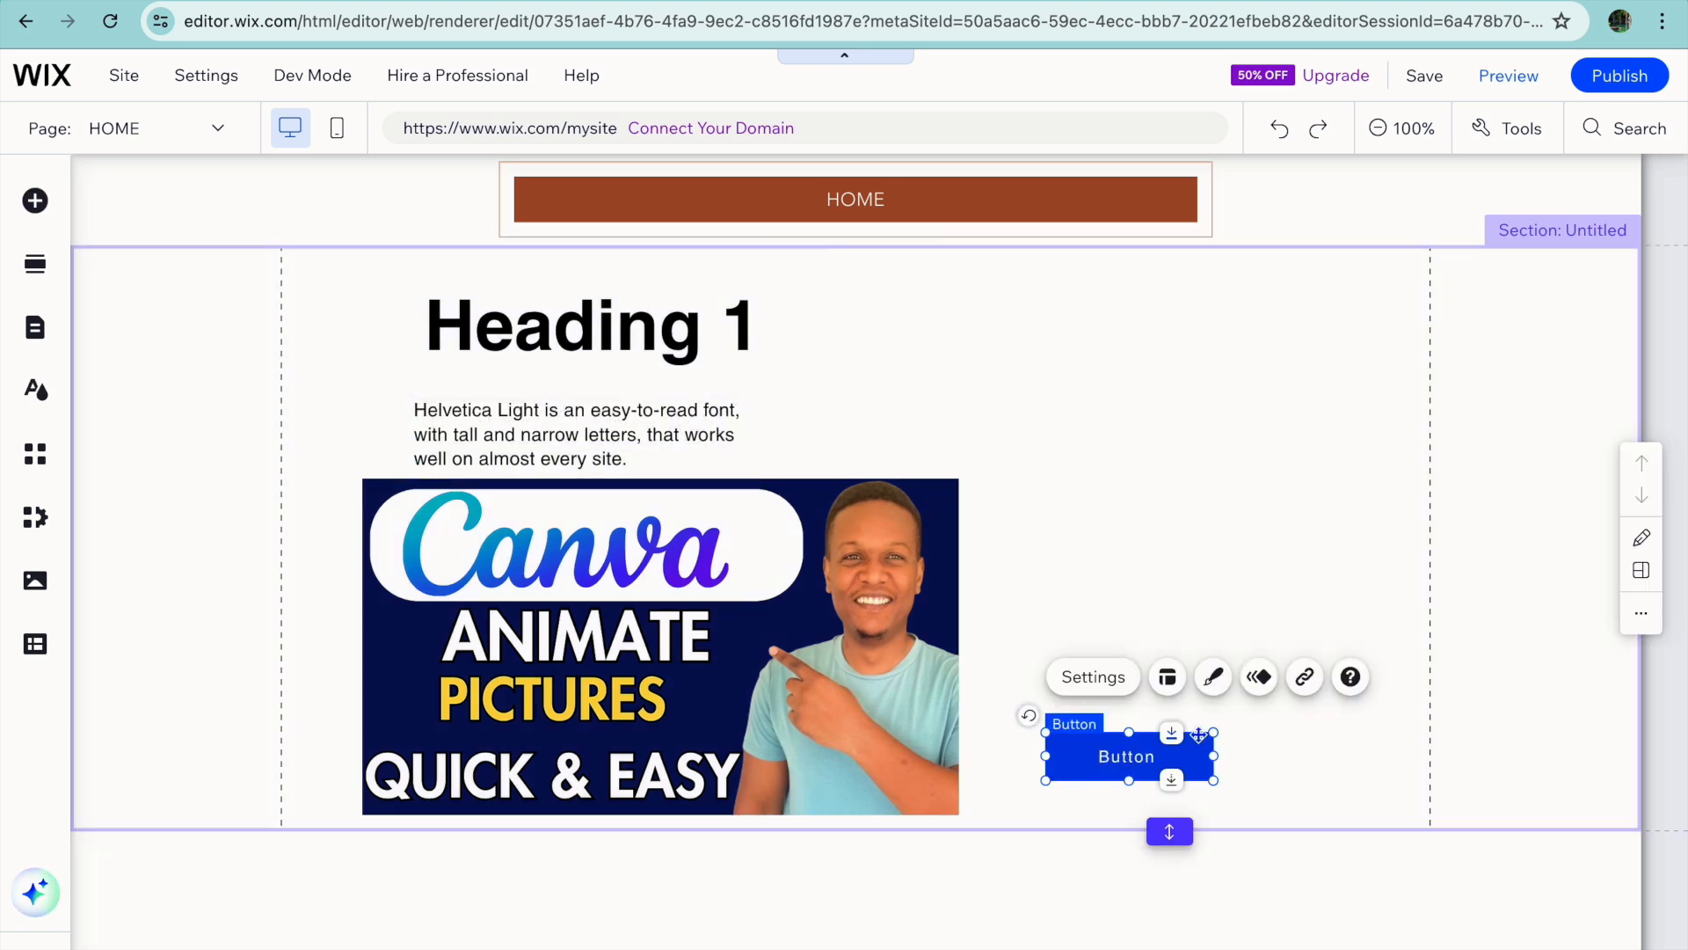
# Examine the blue button's link options, including web address and document, without applying a link.
pyautogui.click(1306, 678)
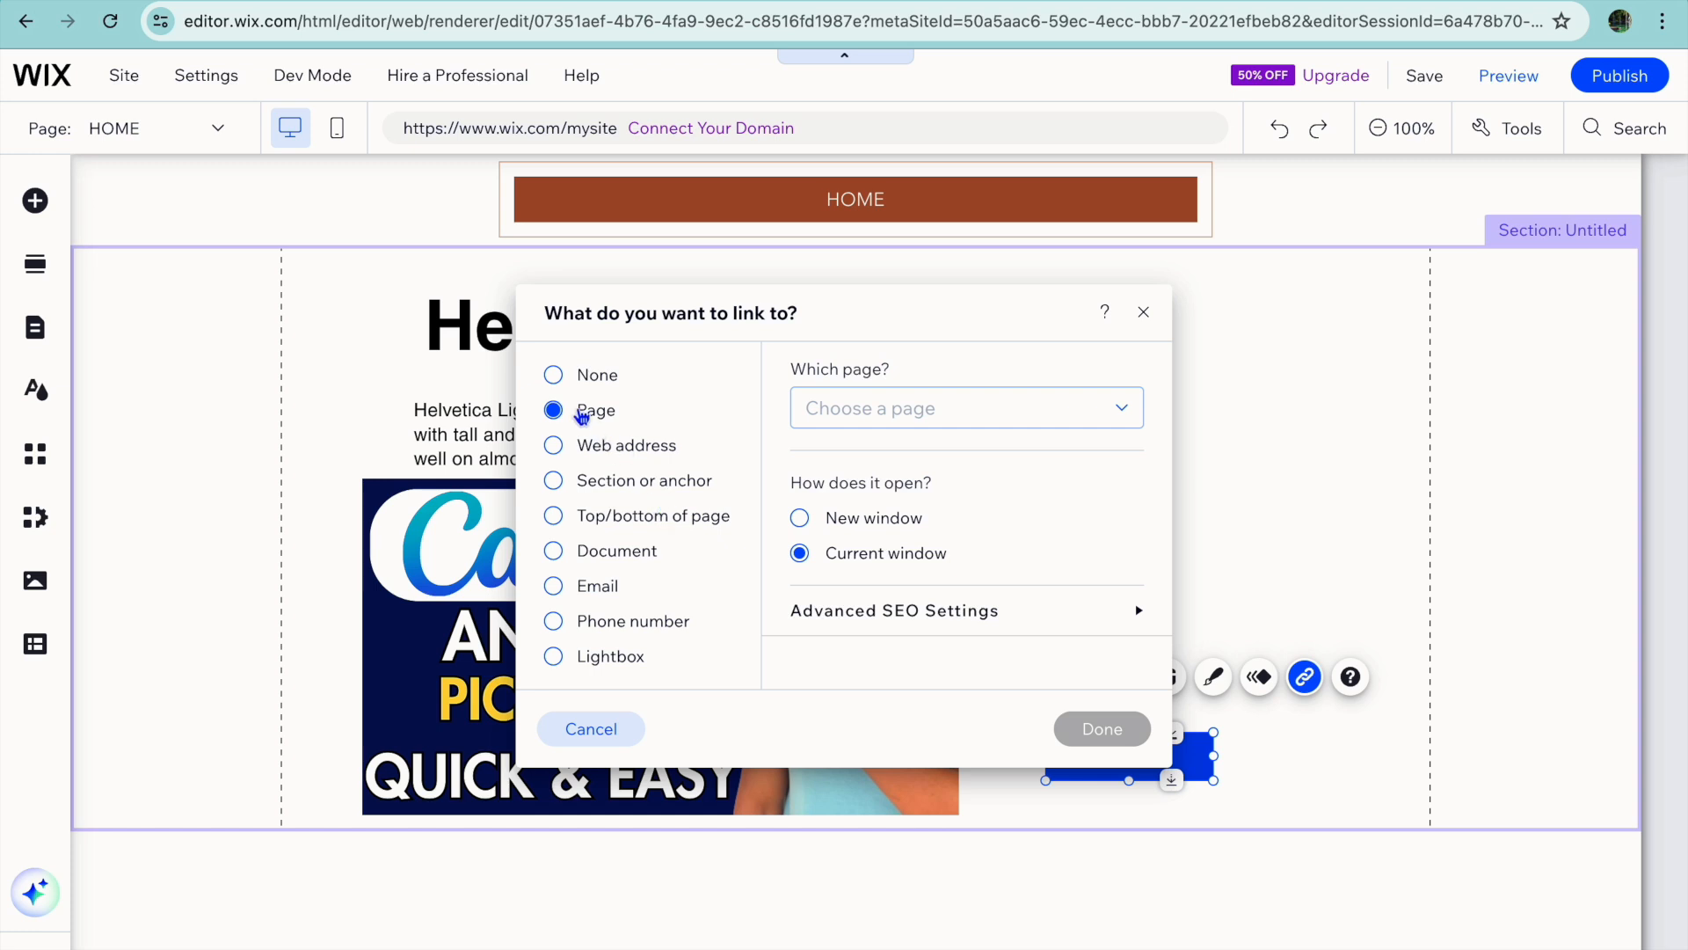
pyautogui.click(554, 447)
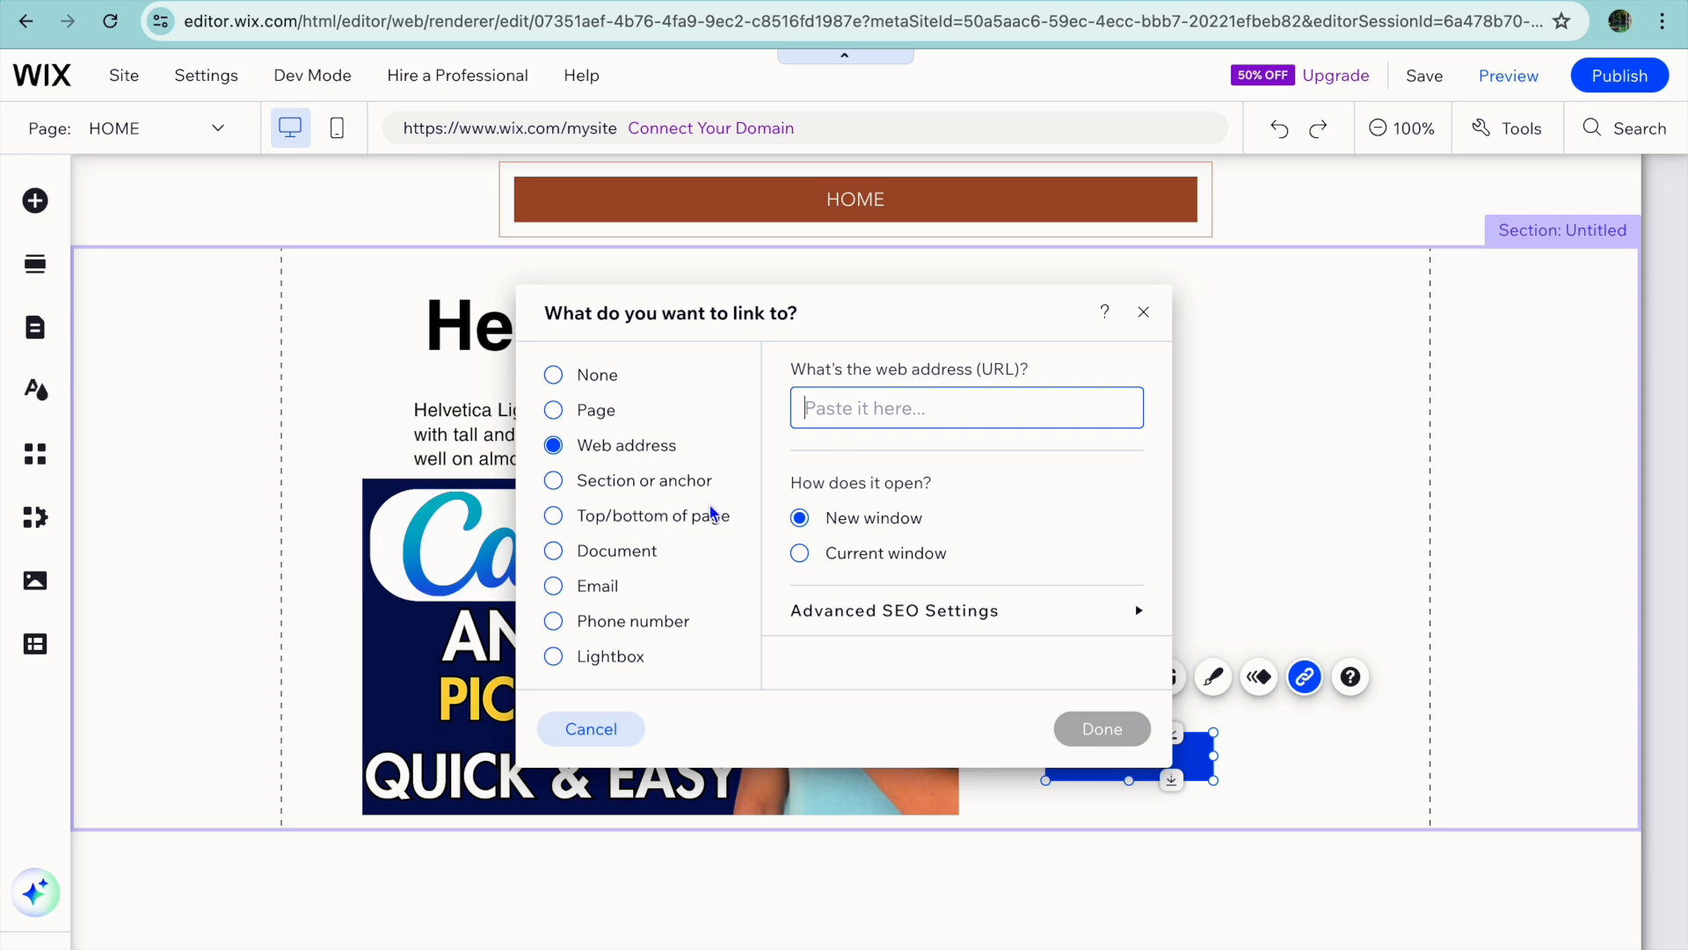
pyautogui.click(631, 559)
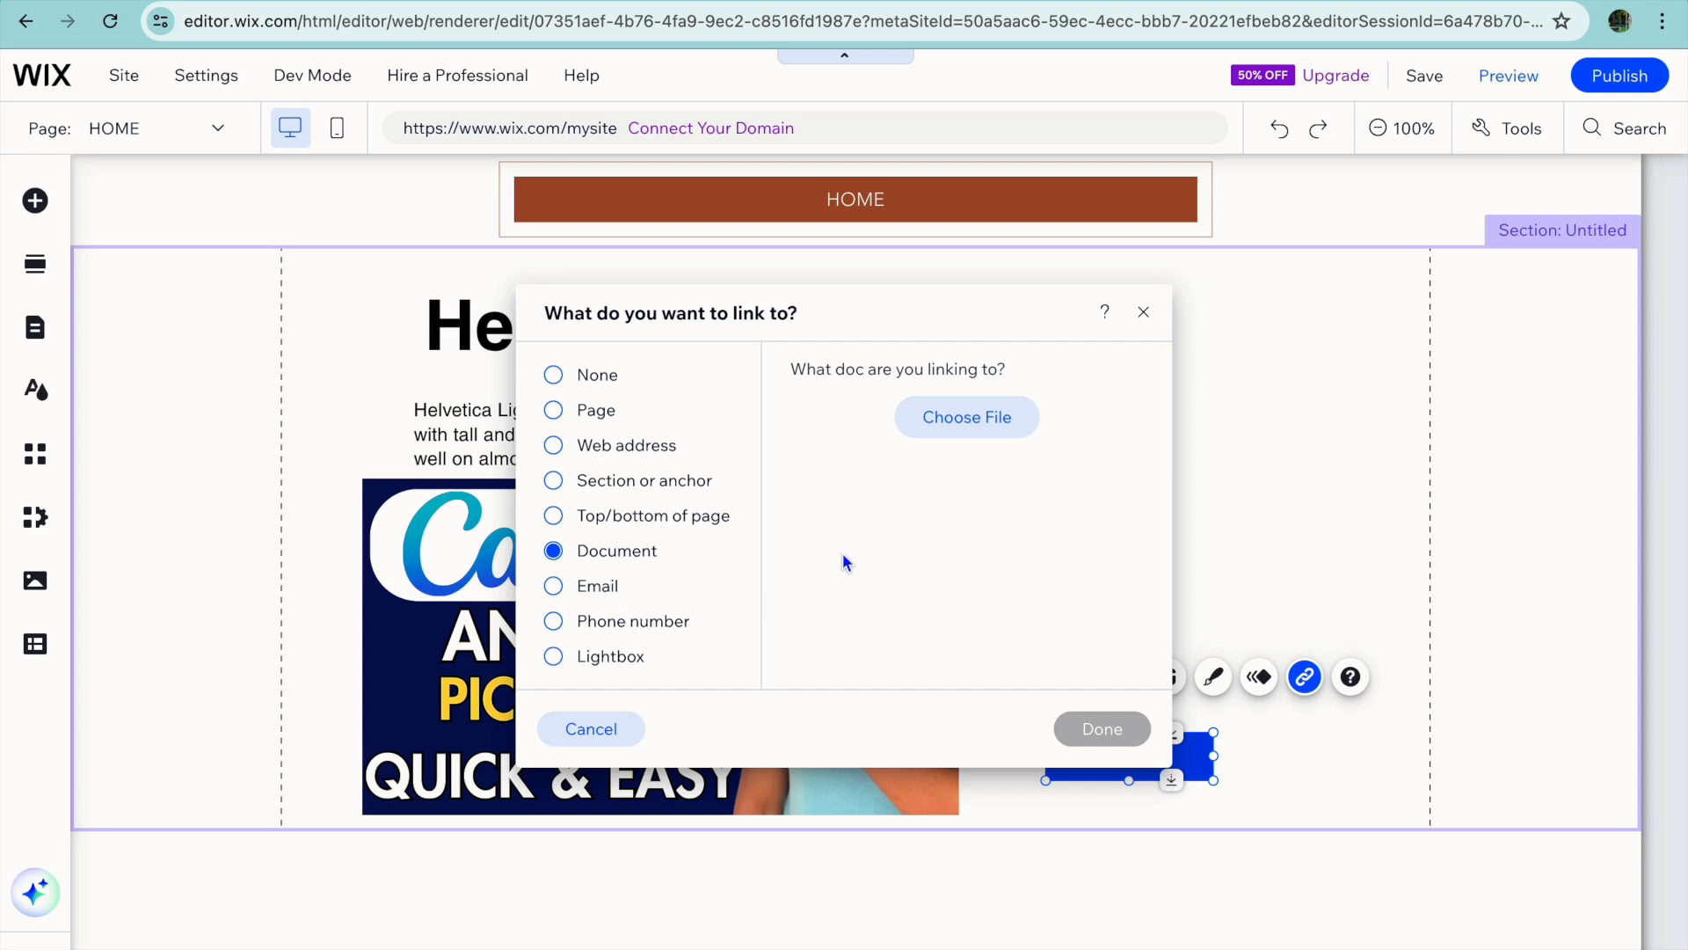
pyautogui.click(1143, 312)
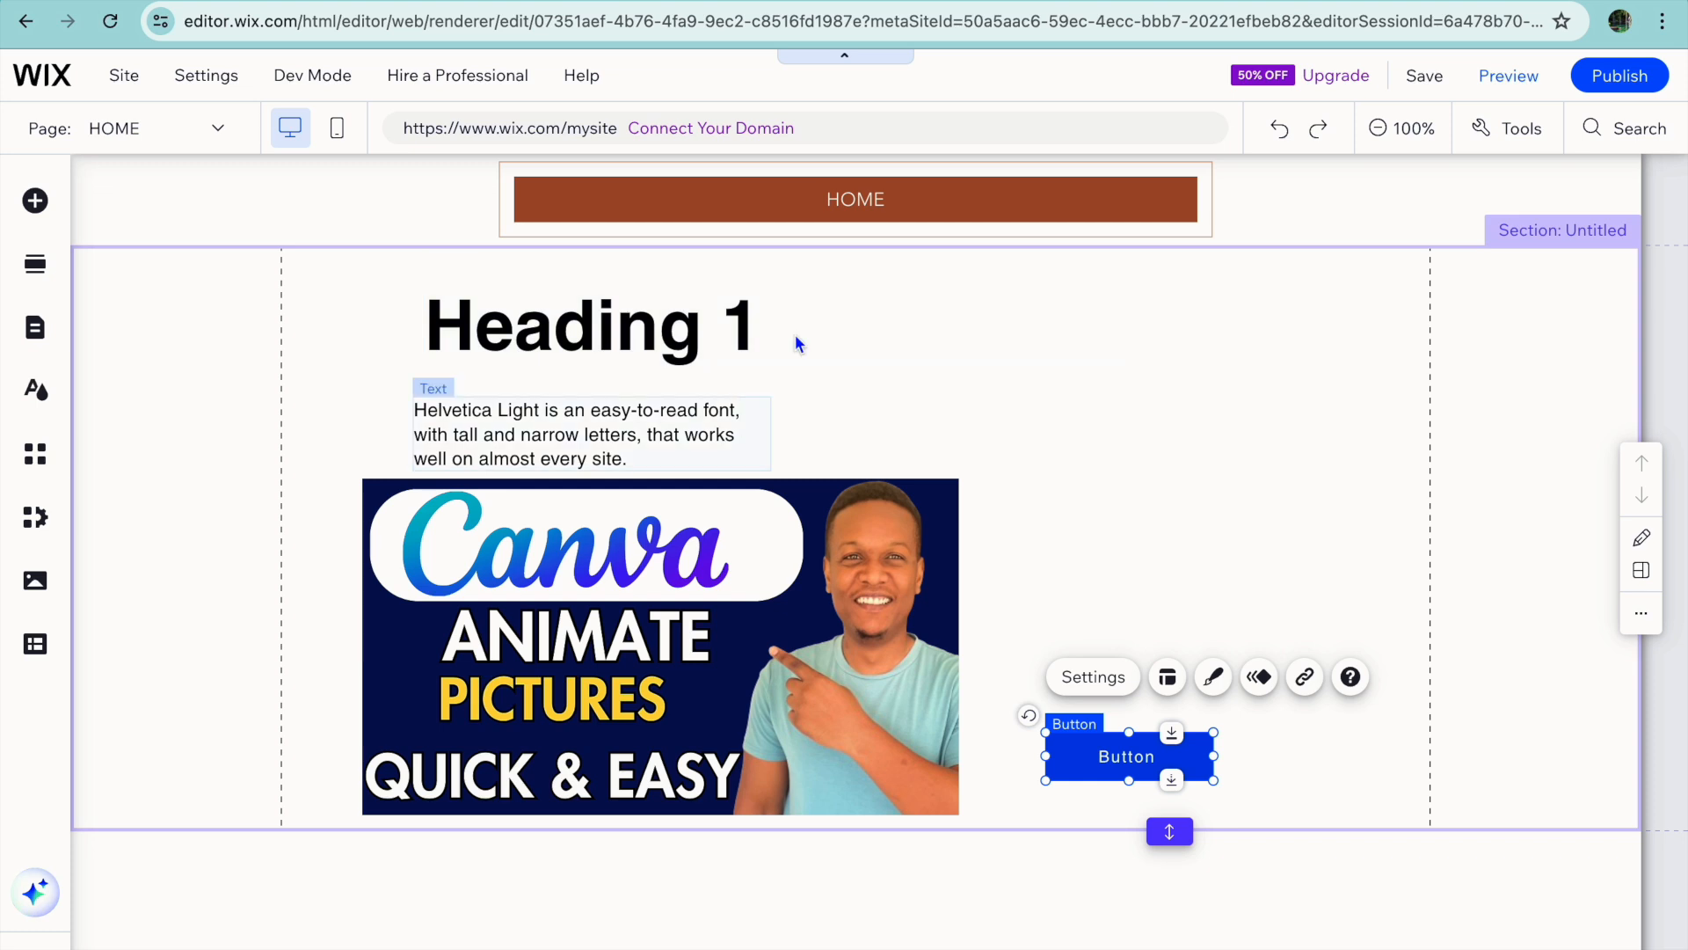
# Set the section's background to the light gray theme color.
pyautogui.click(194, 431)
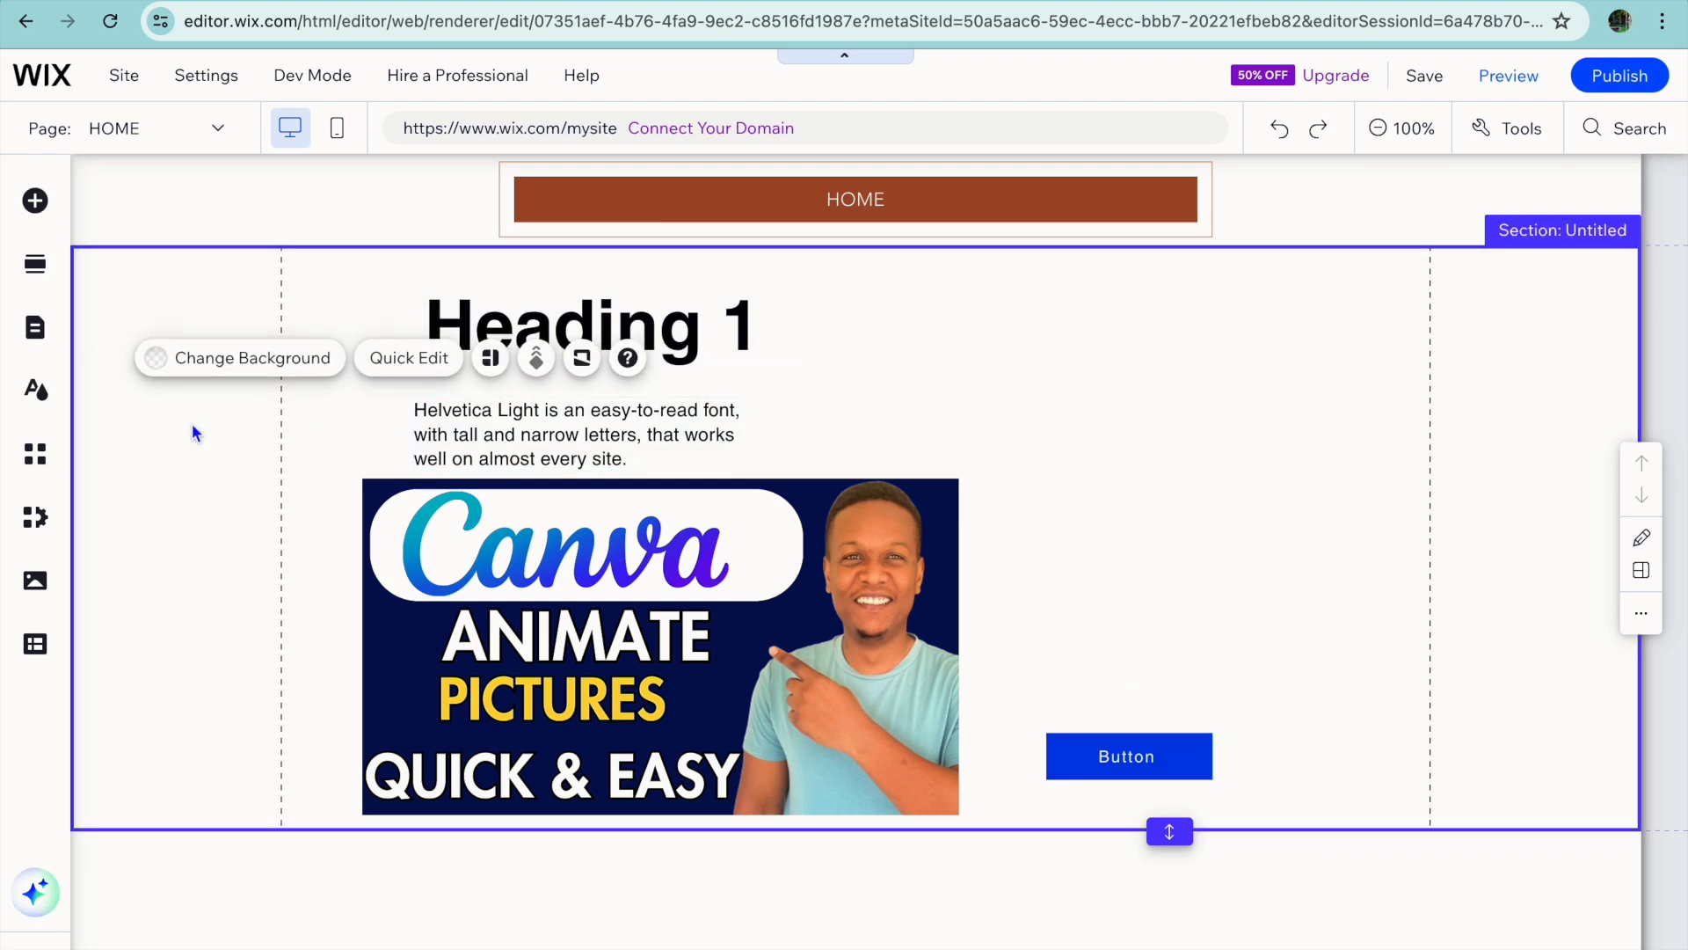
pyautogui.click(219, 362)
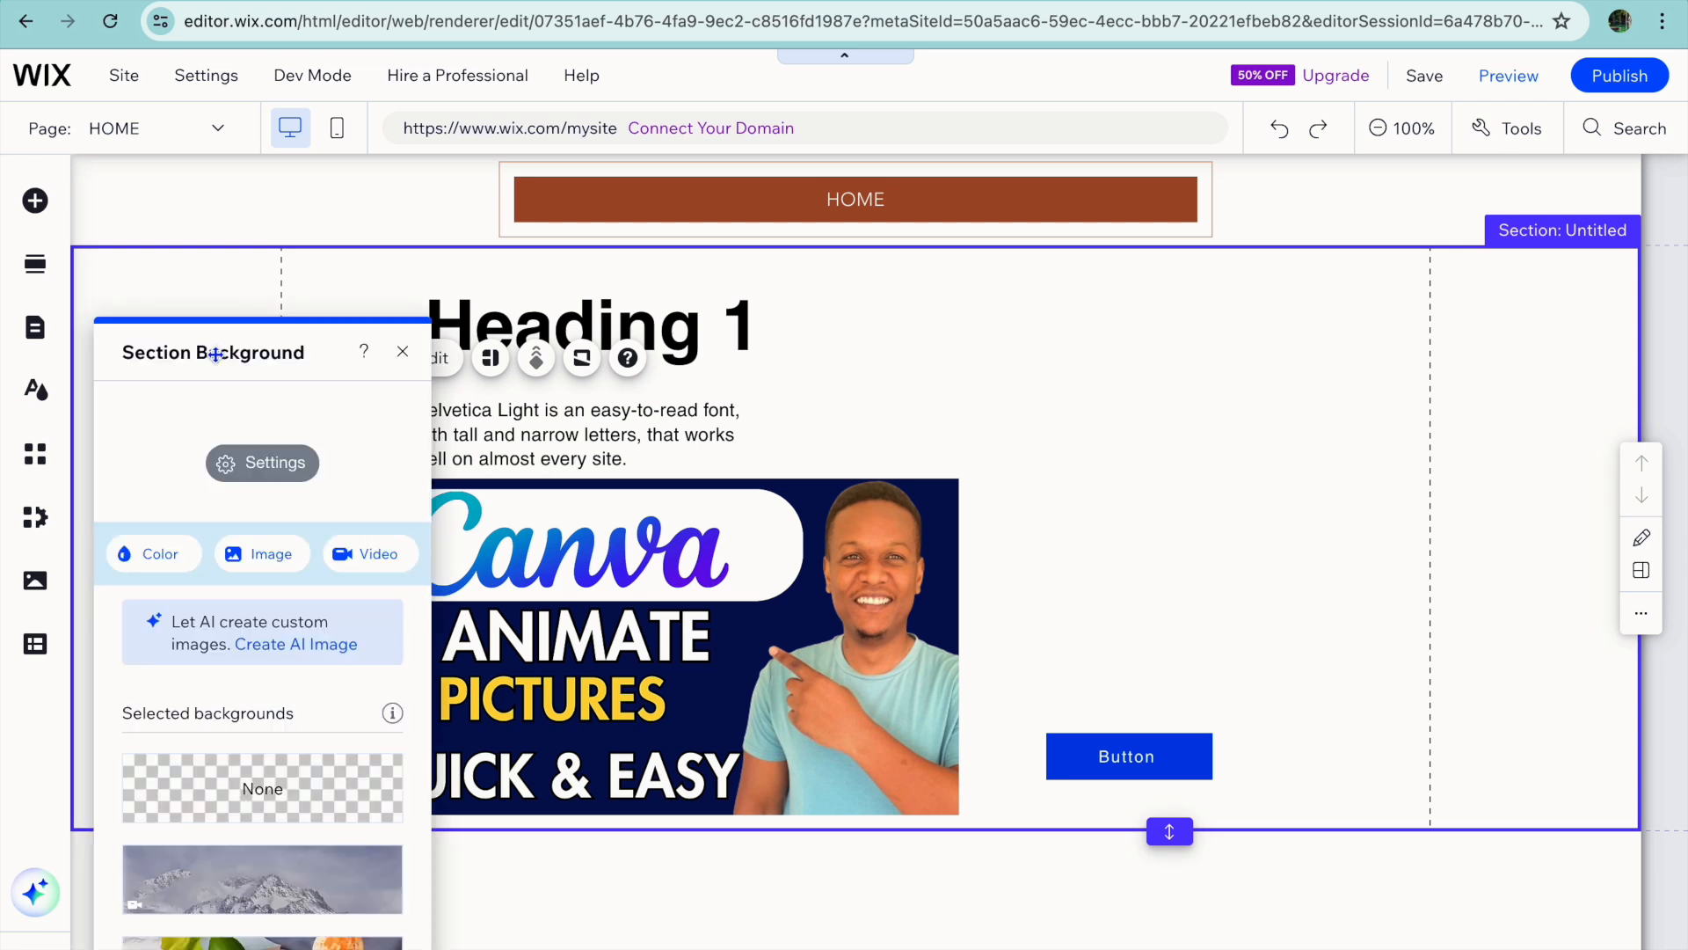
pyautogui.click(156, 567)
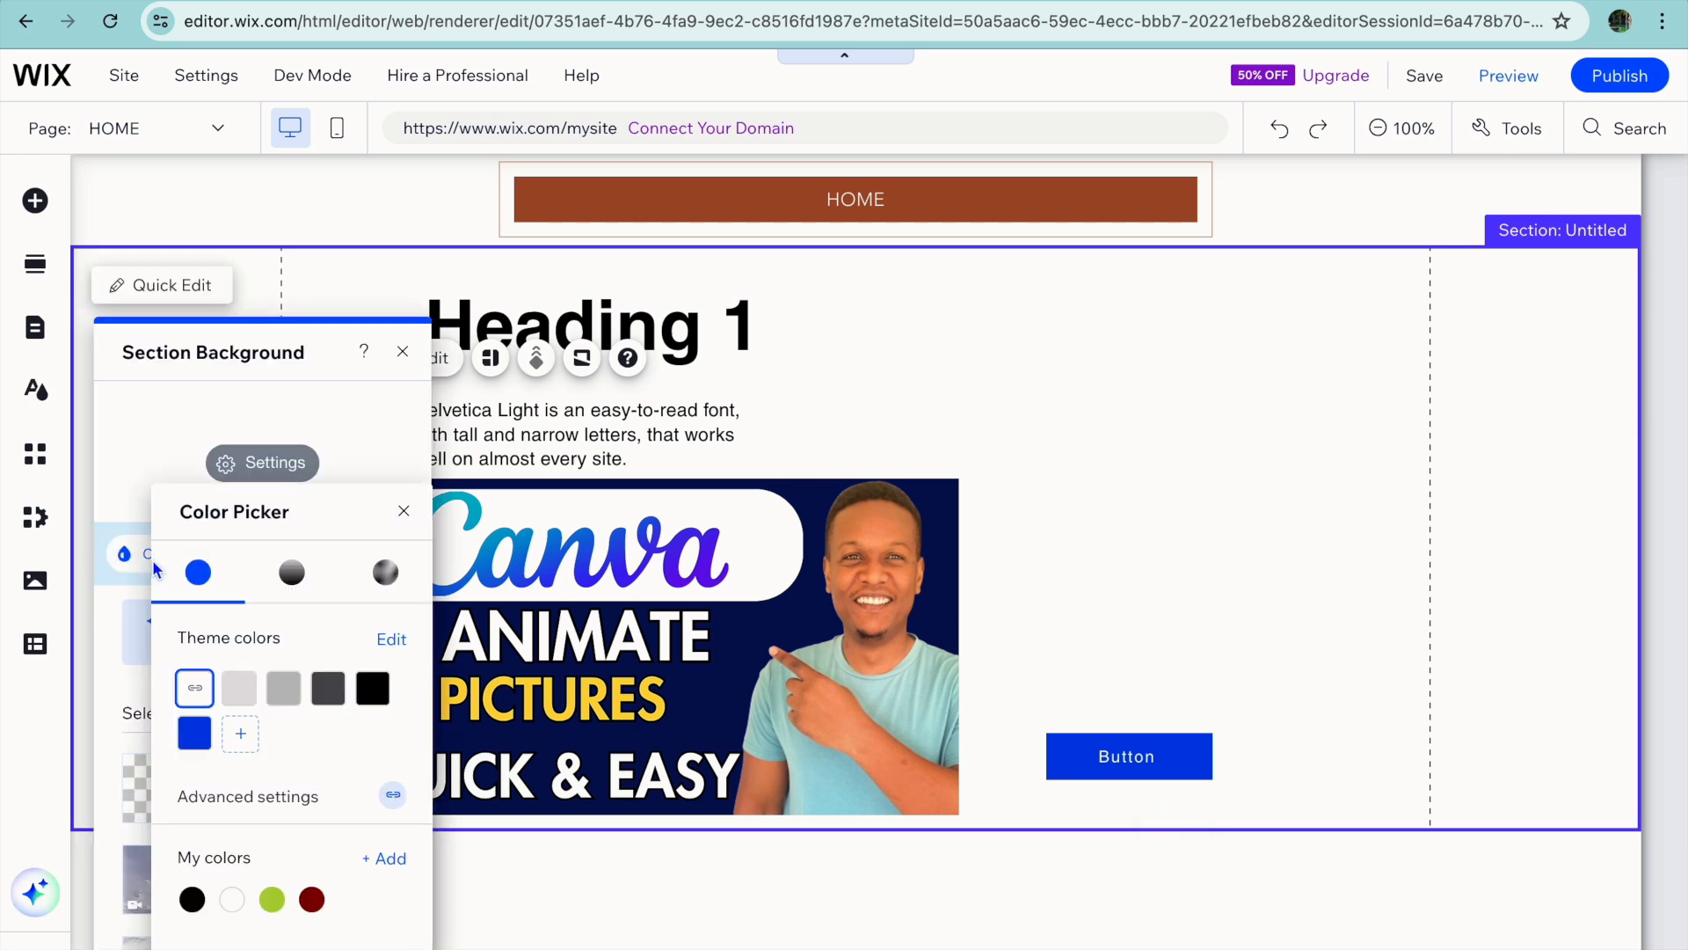
pyautogui.click(237, 690)
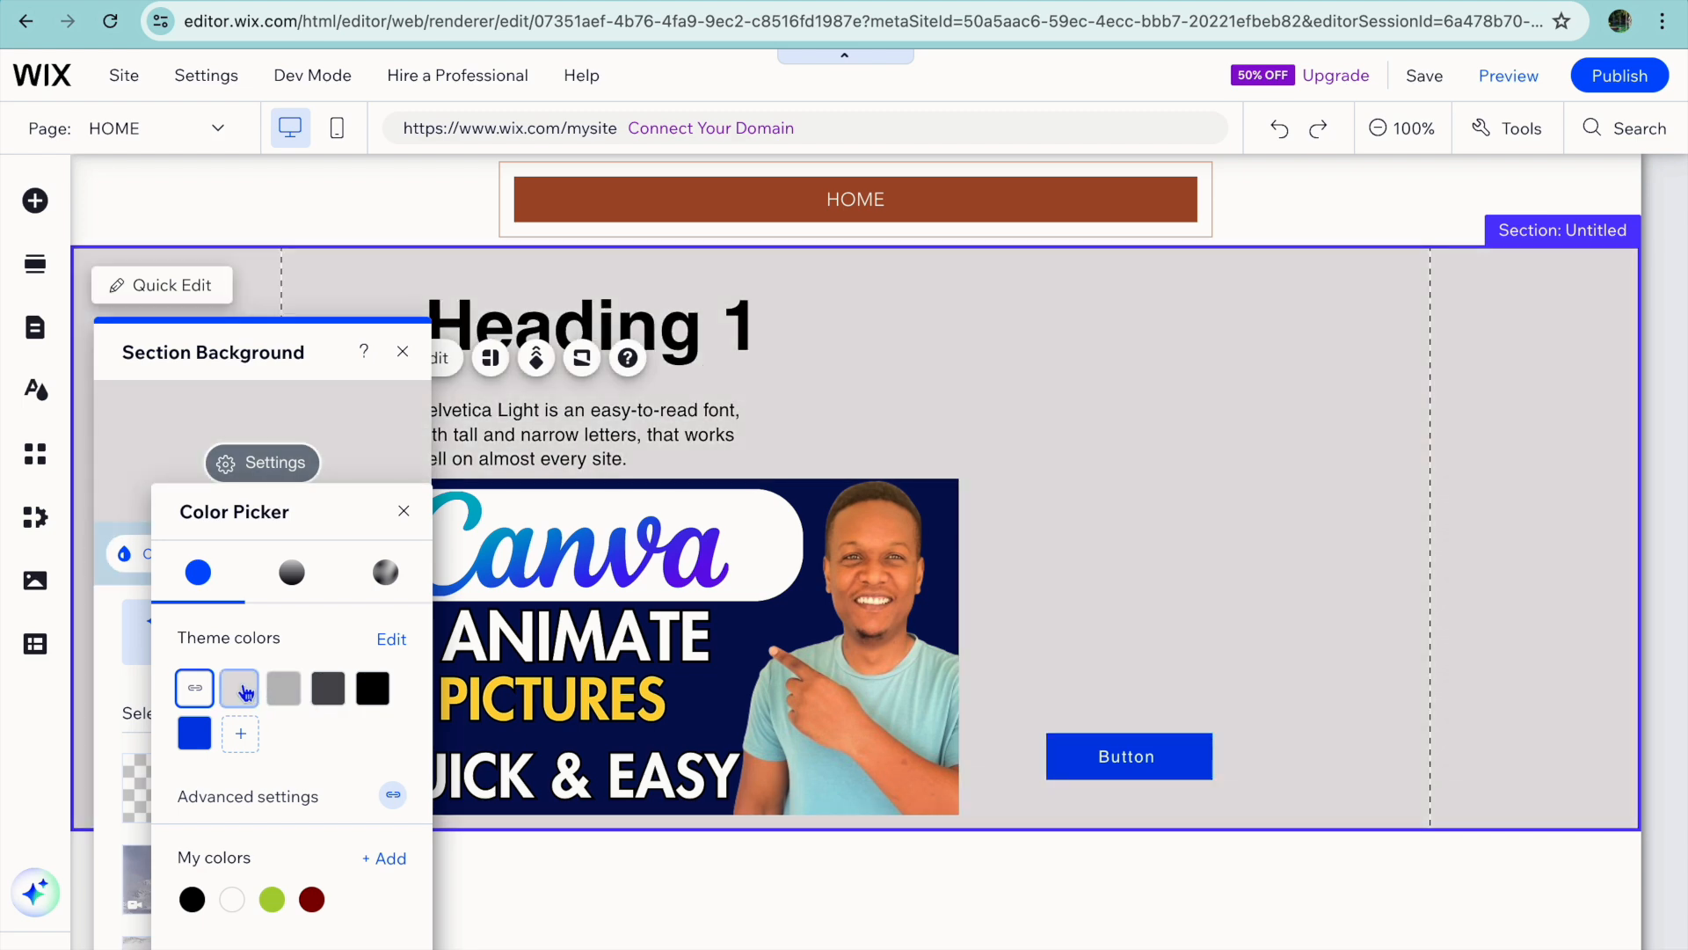
pyautogui.click(242, 690)
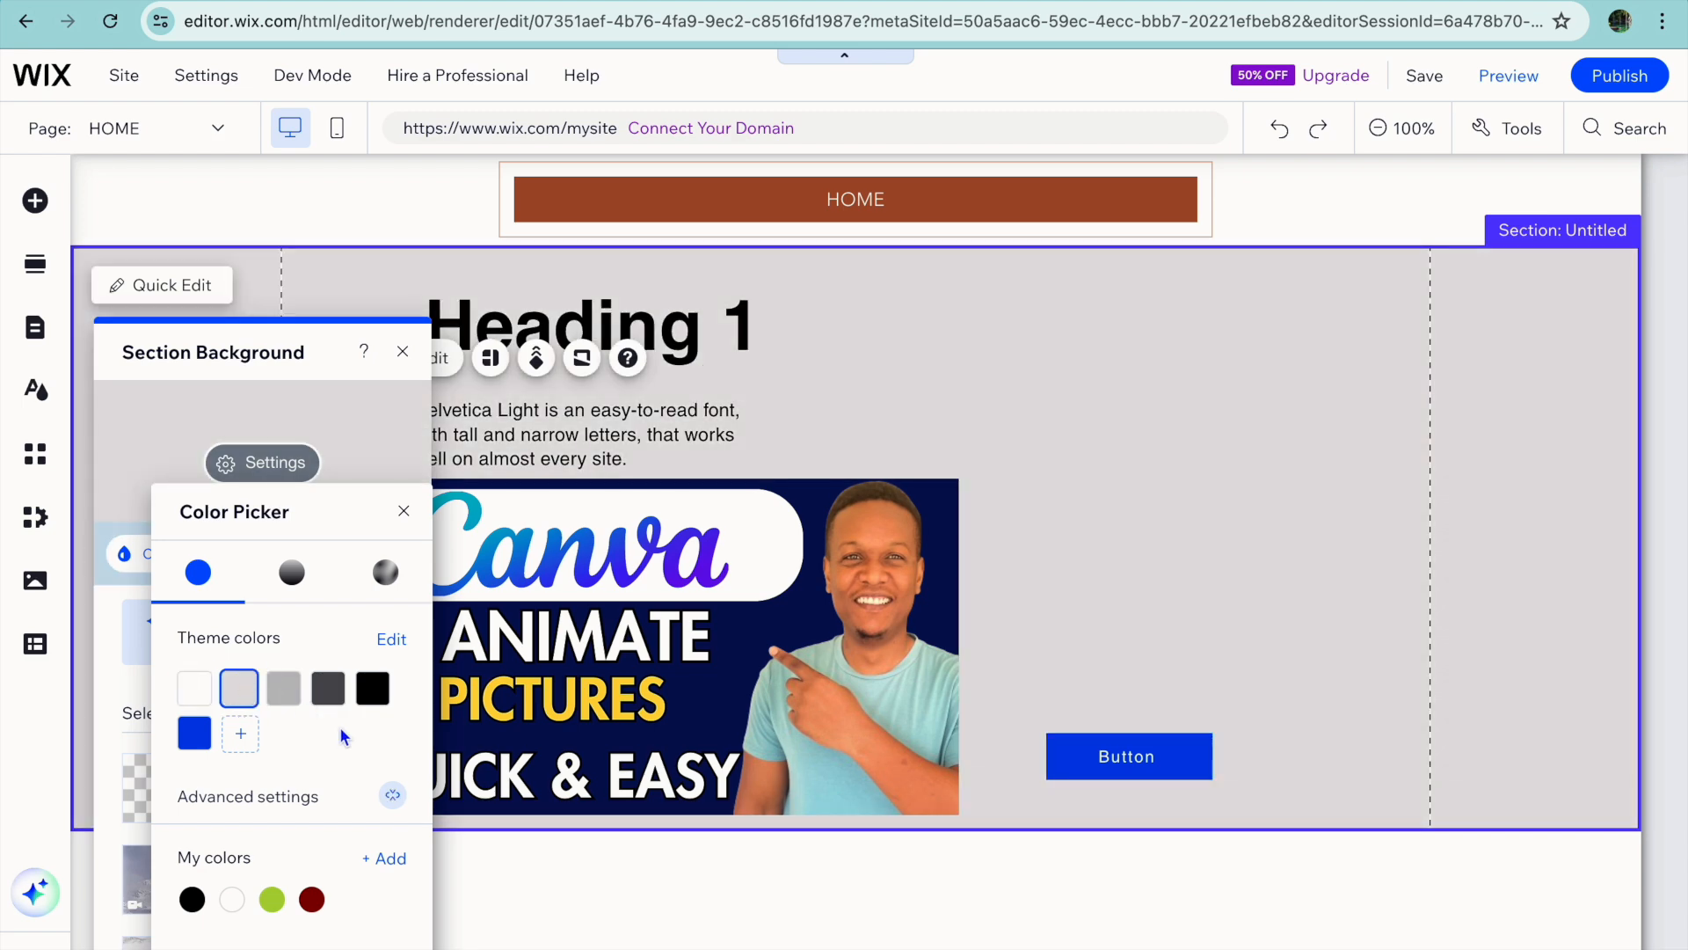
pyautogui.click(404, 513)
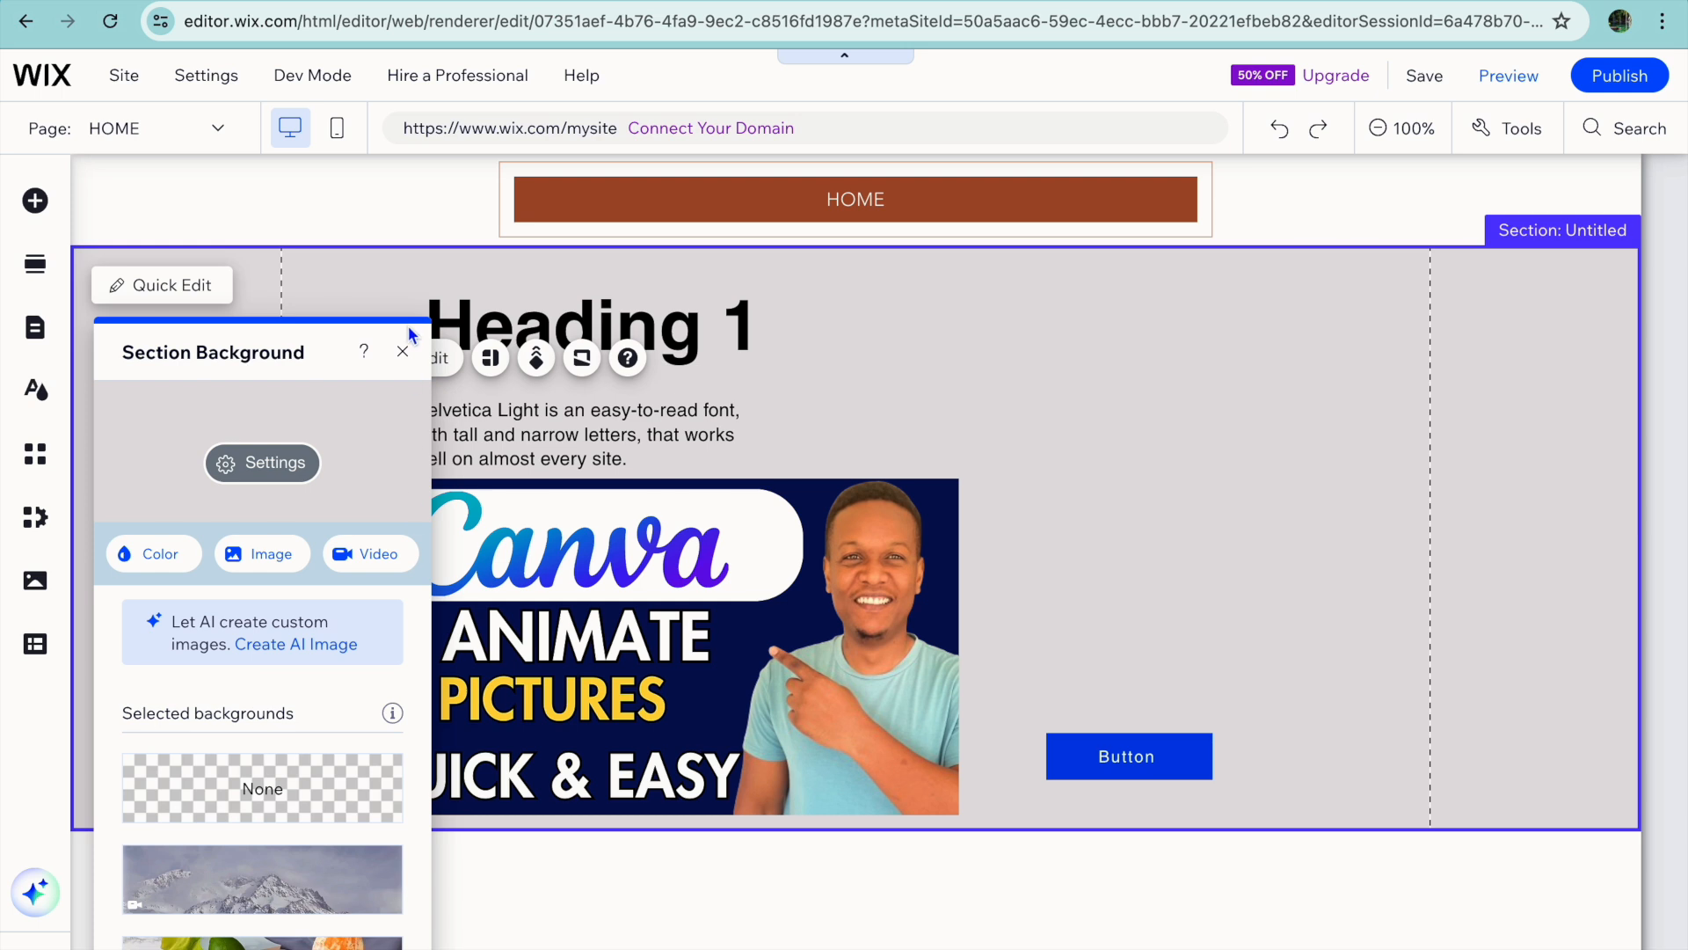
pyautogui.click(405, 353)
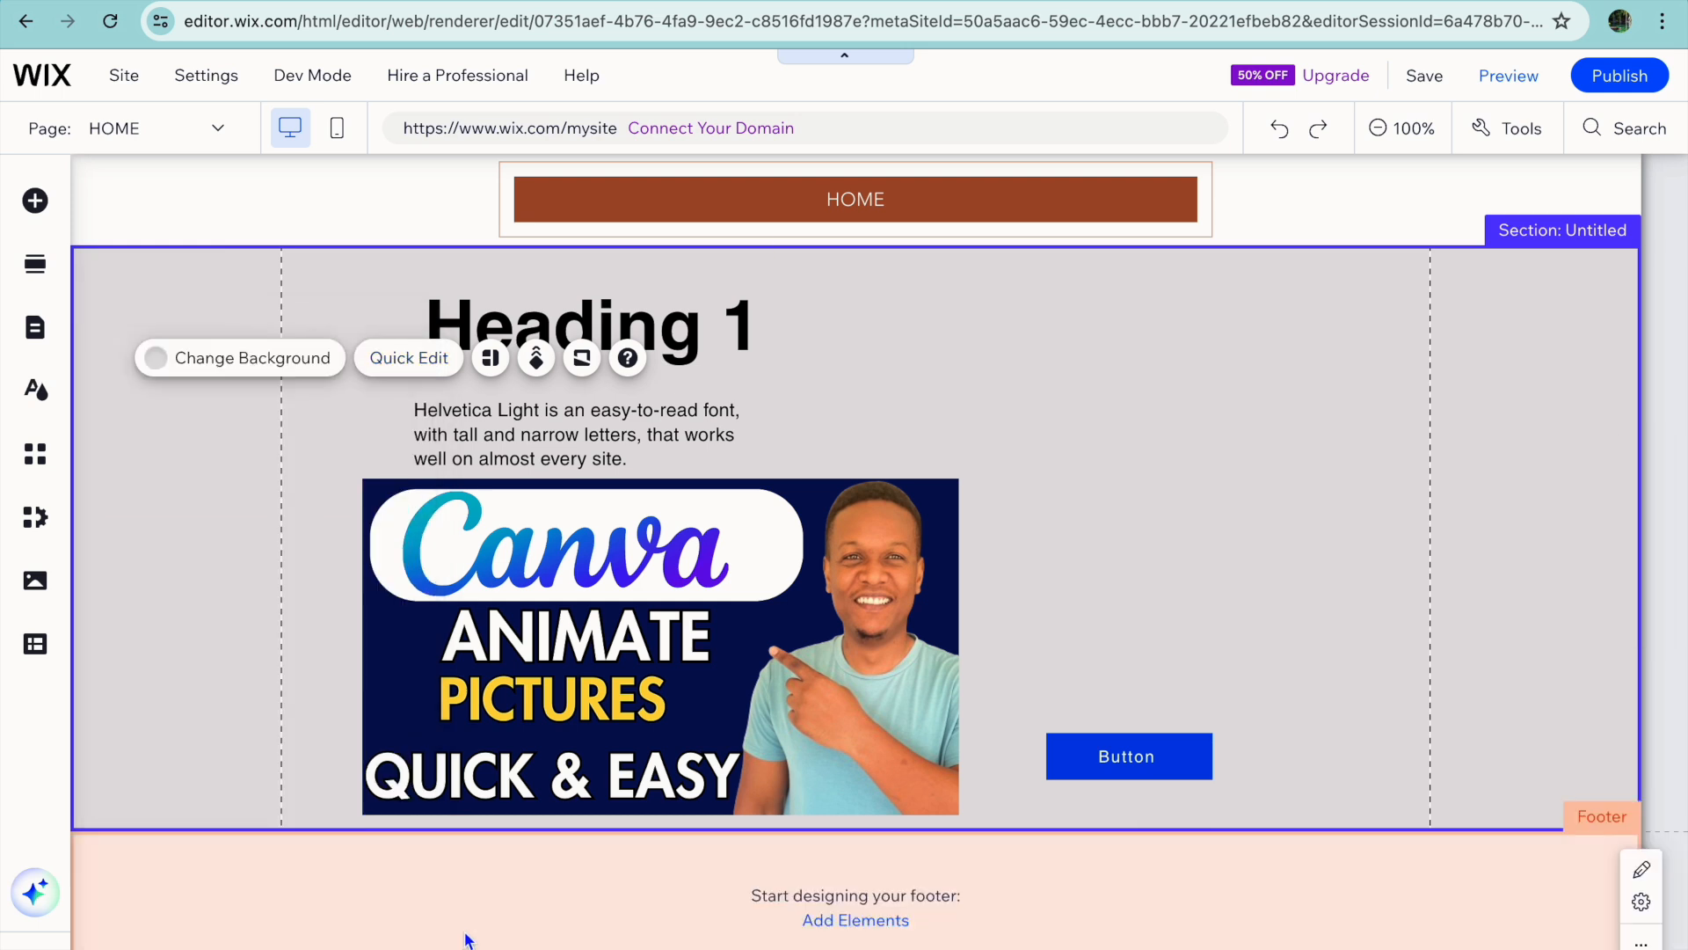
# Add the contact strip with the green sofa photo and red contact form to the footer, directly below the gray section.
pyautogui.click(853, 922)
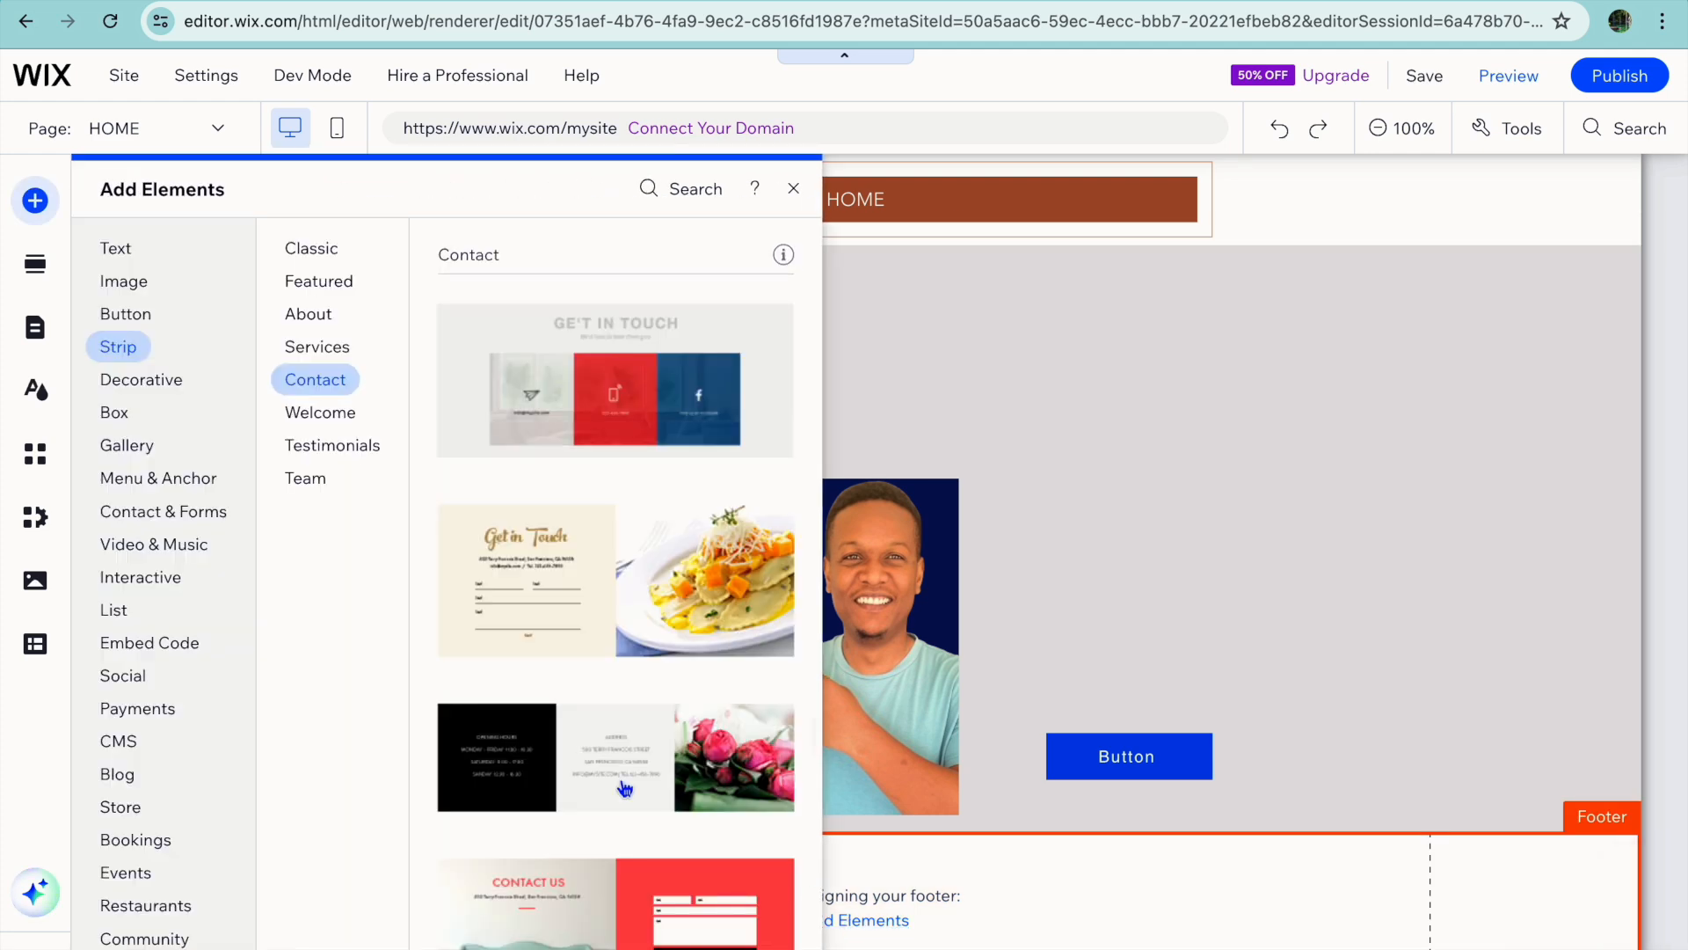
pyautogui.scroll(-6, 554, 749)
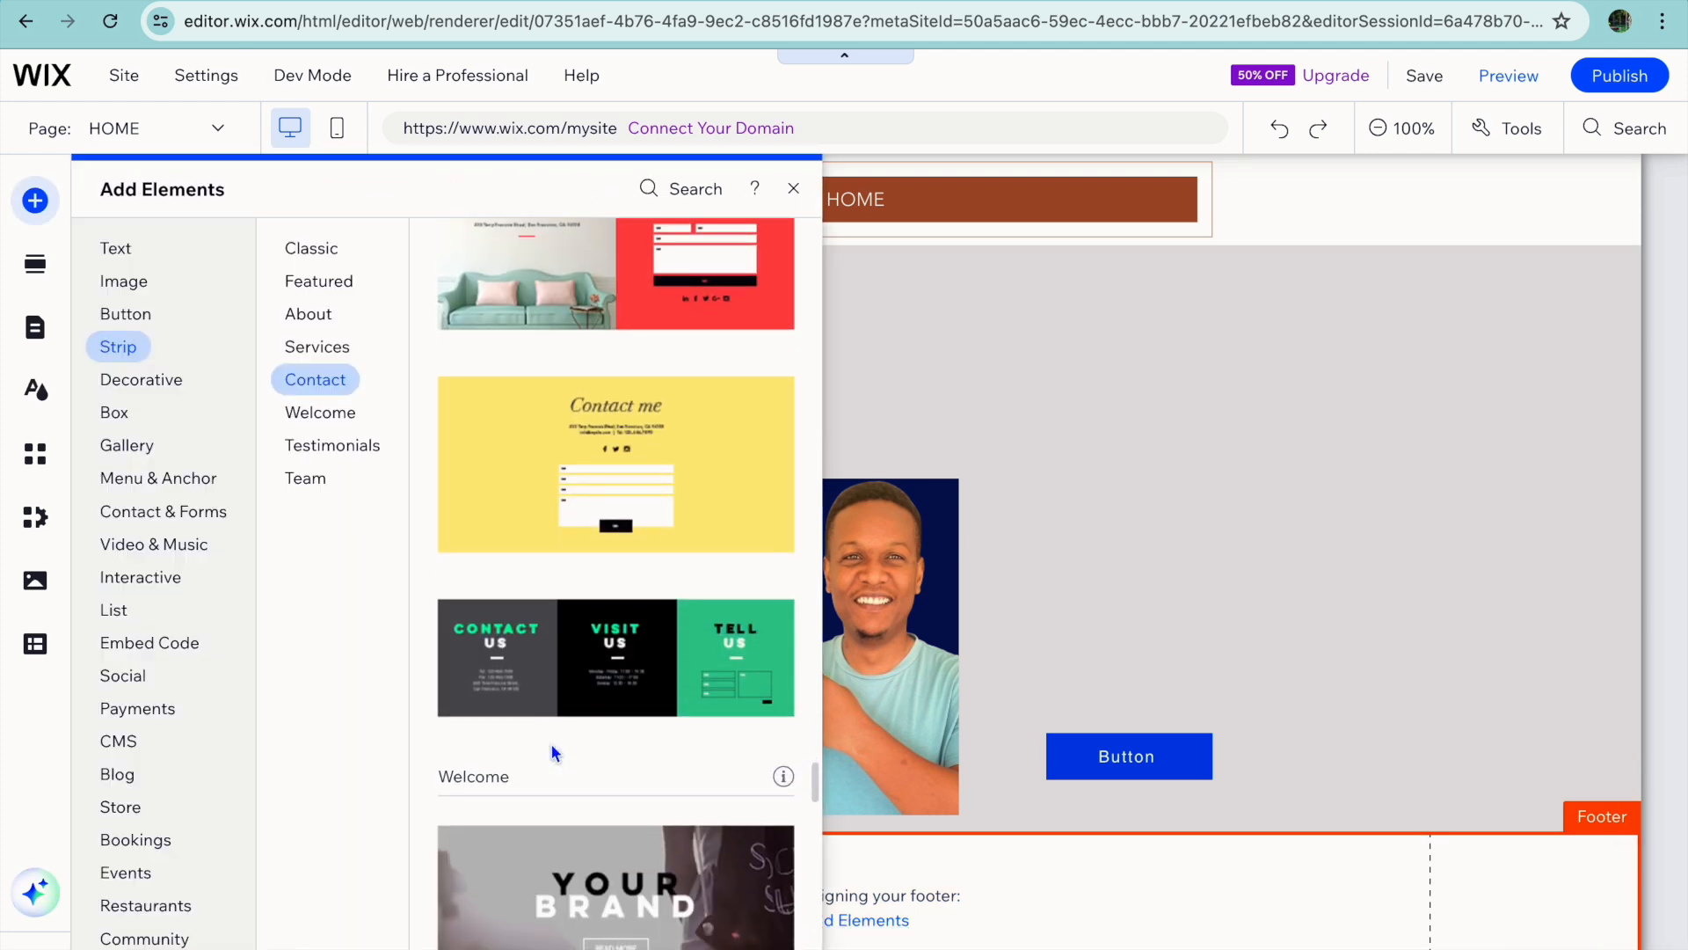
pyautogui.scroll(-4, 552, 743)
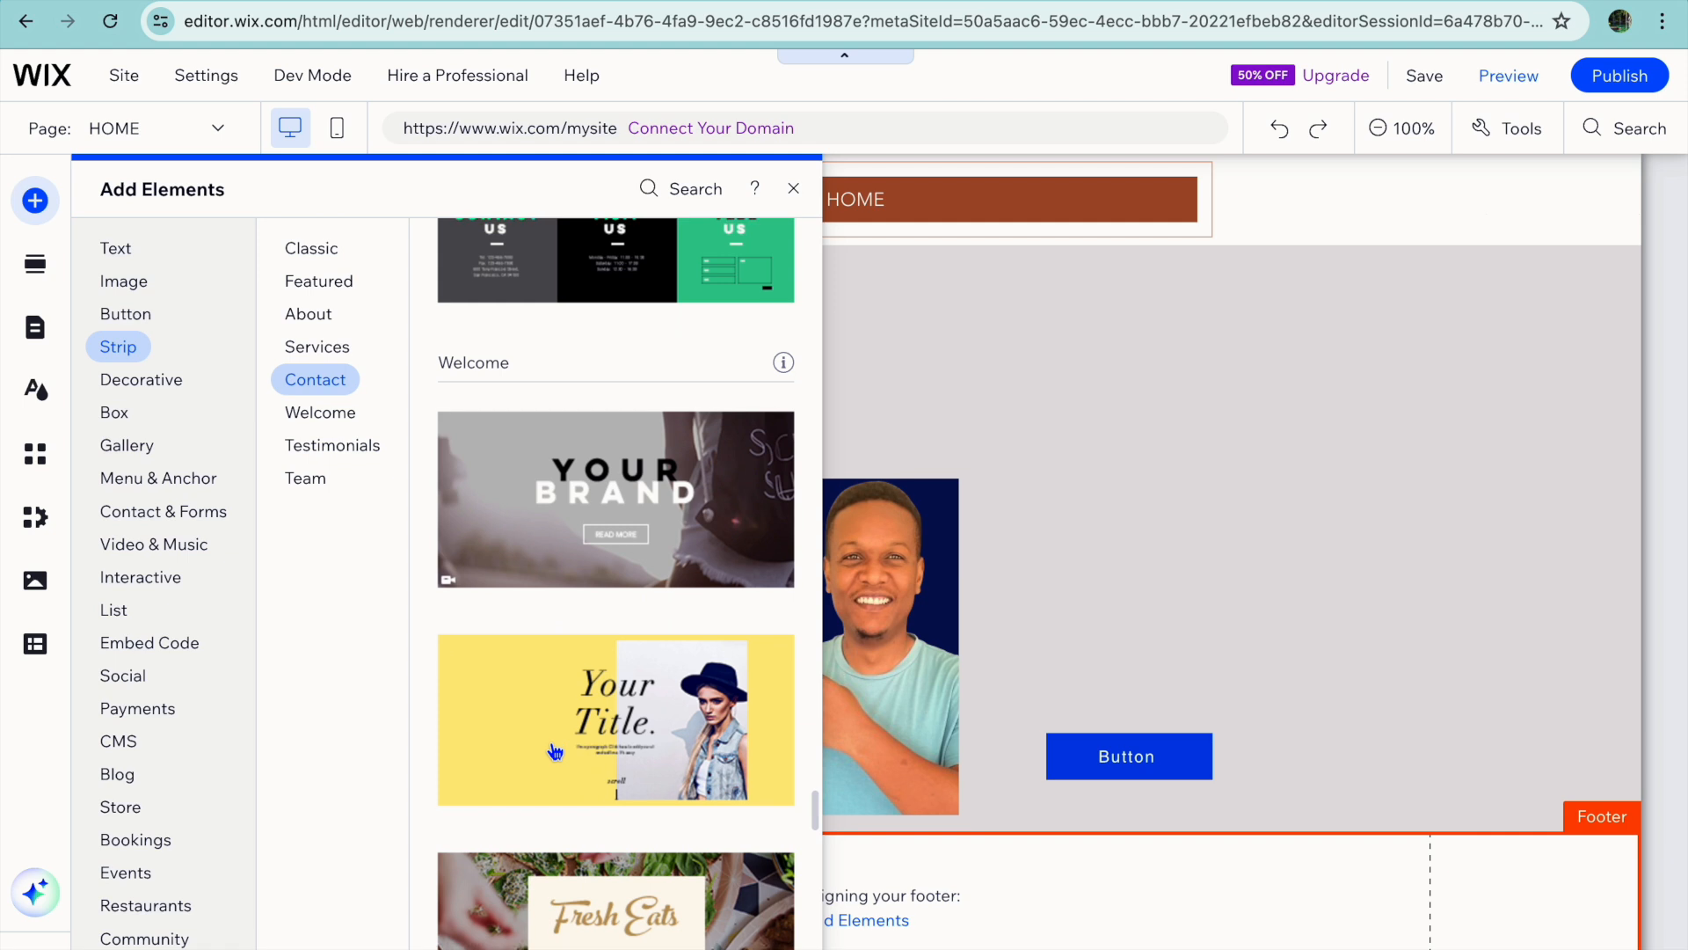
pyautogui.scroll(6, 555, 748)
pyautogui.scroll(2, 555, 749)
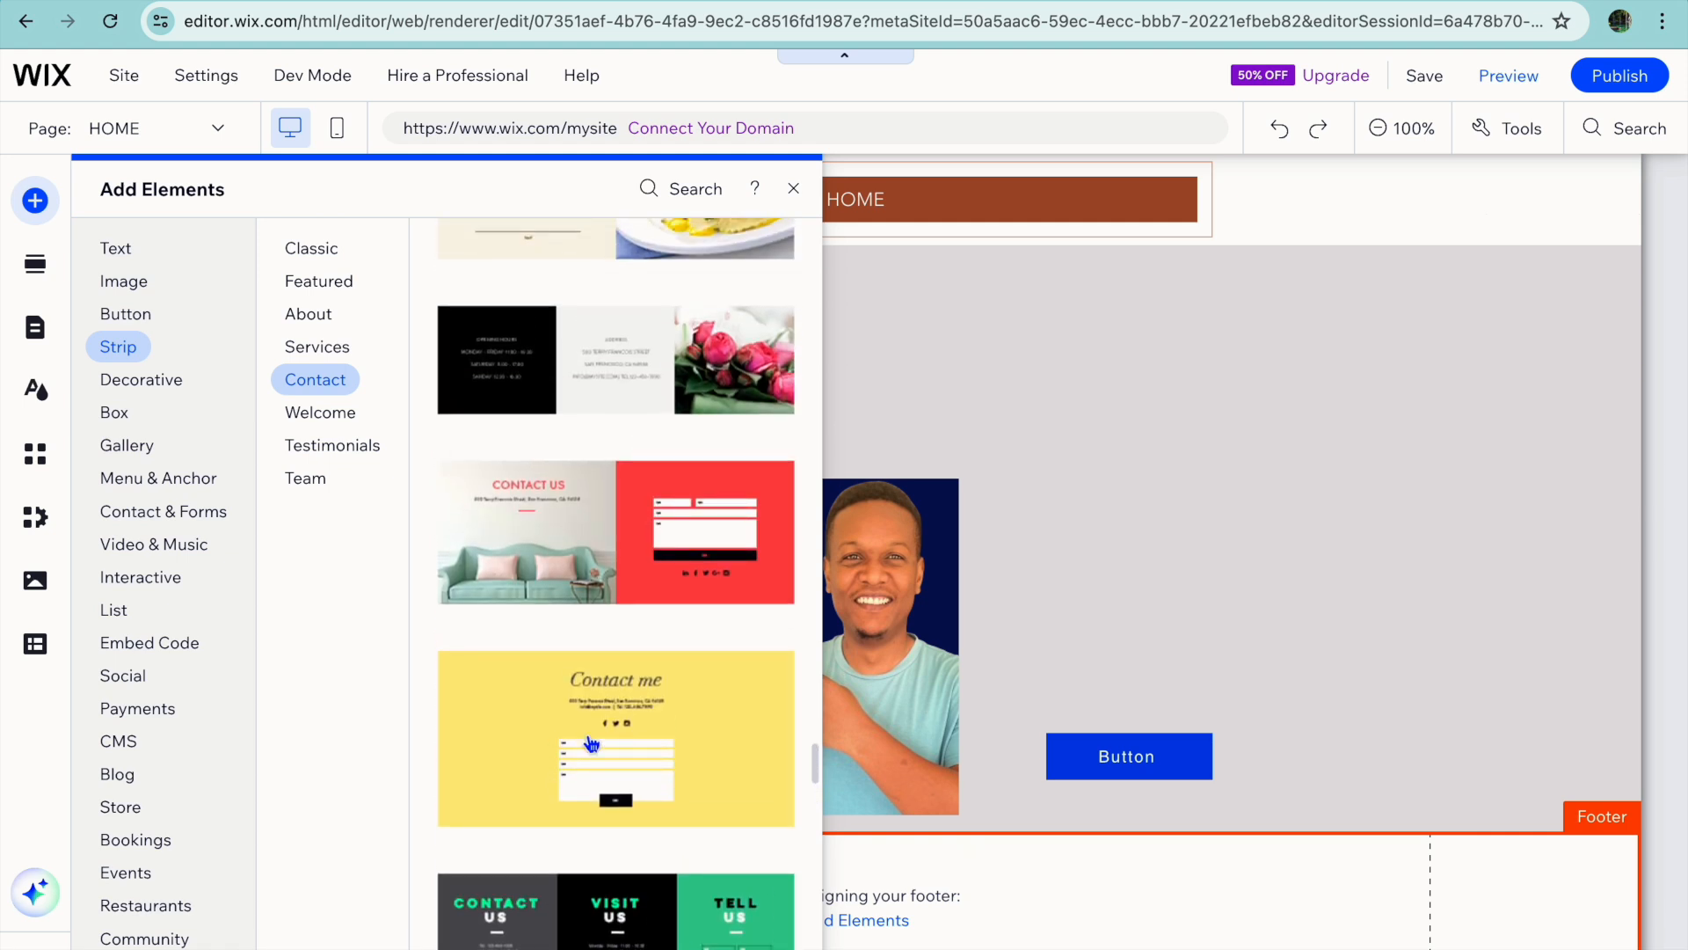
pyautogui.scroll(1, 603, 756)
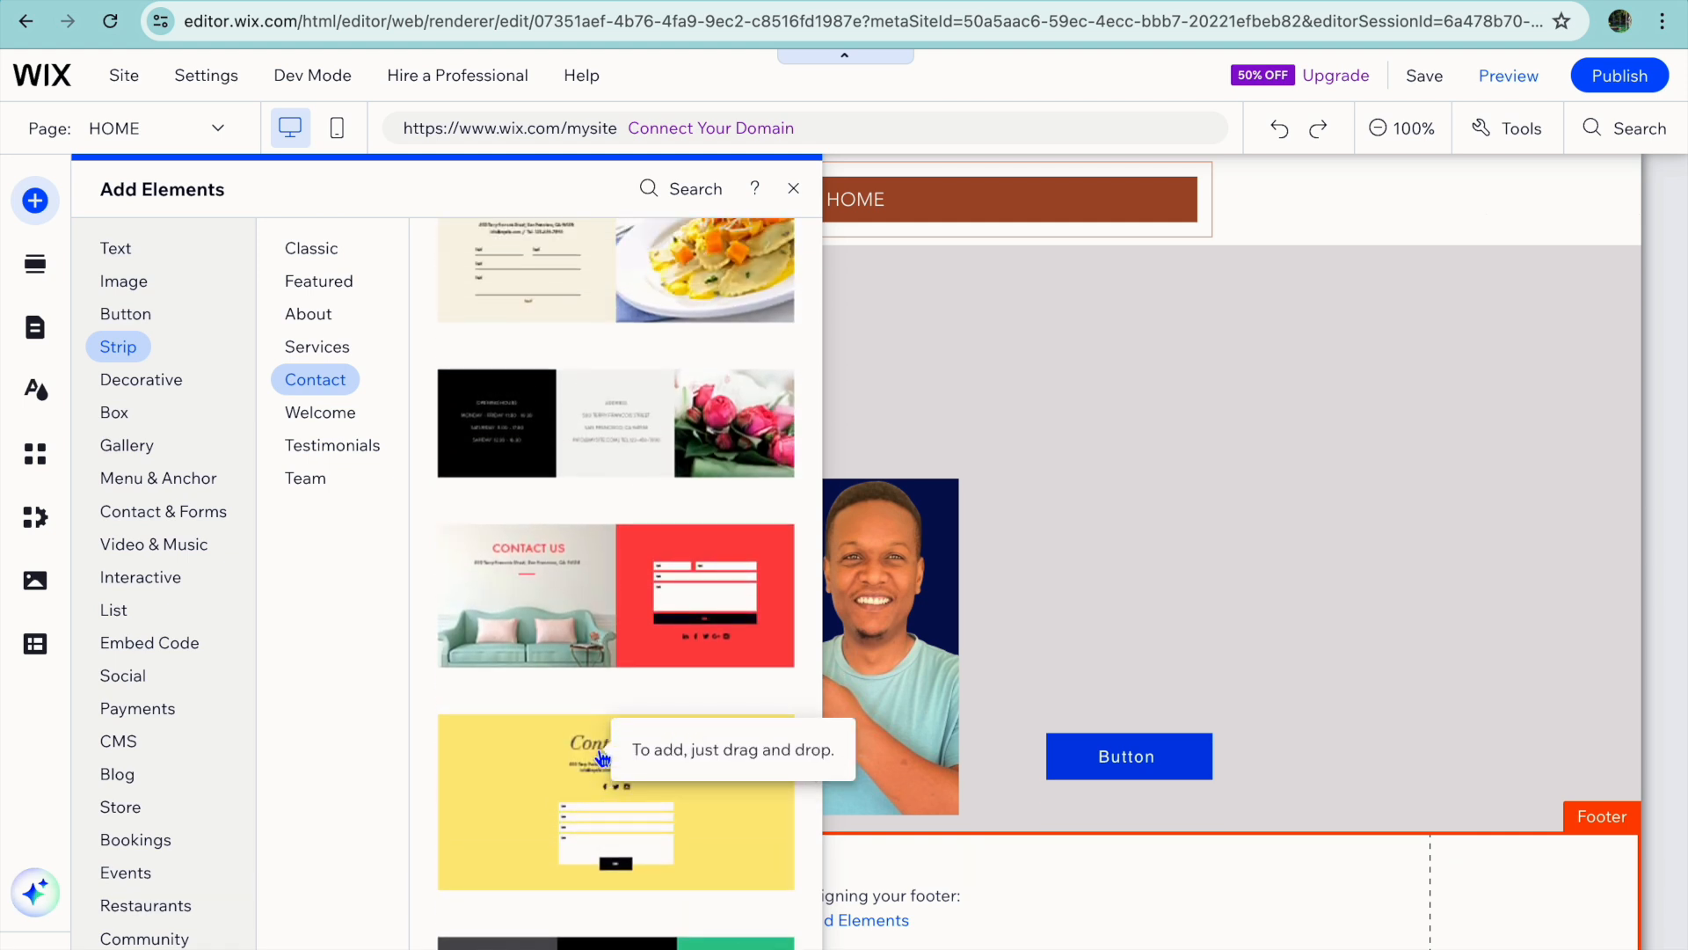
pyautogui.click(603, 614)
pyautogui.moveTo(603, 614); pyautogui.dragTo(651, 862)
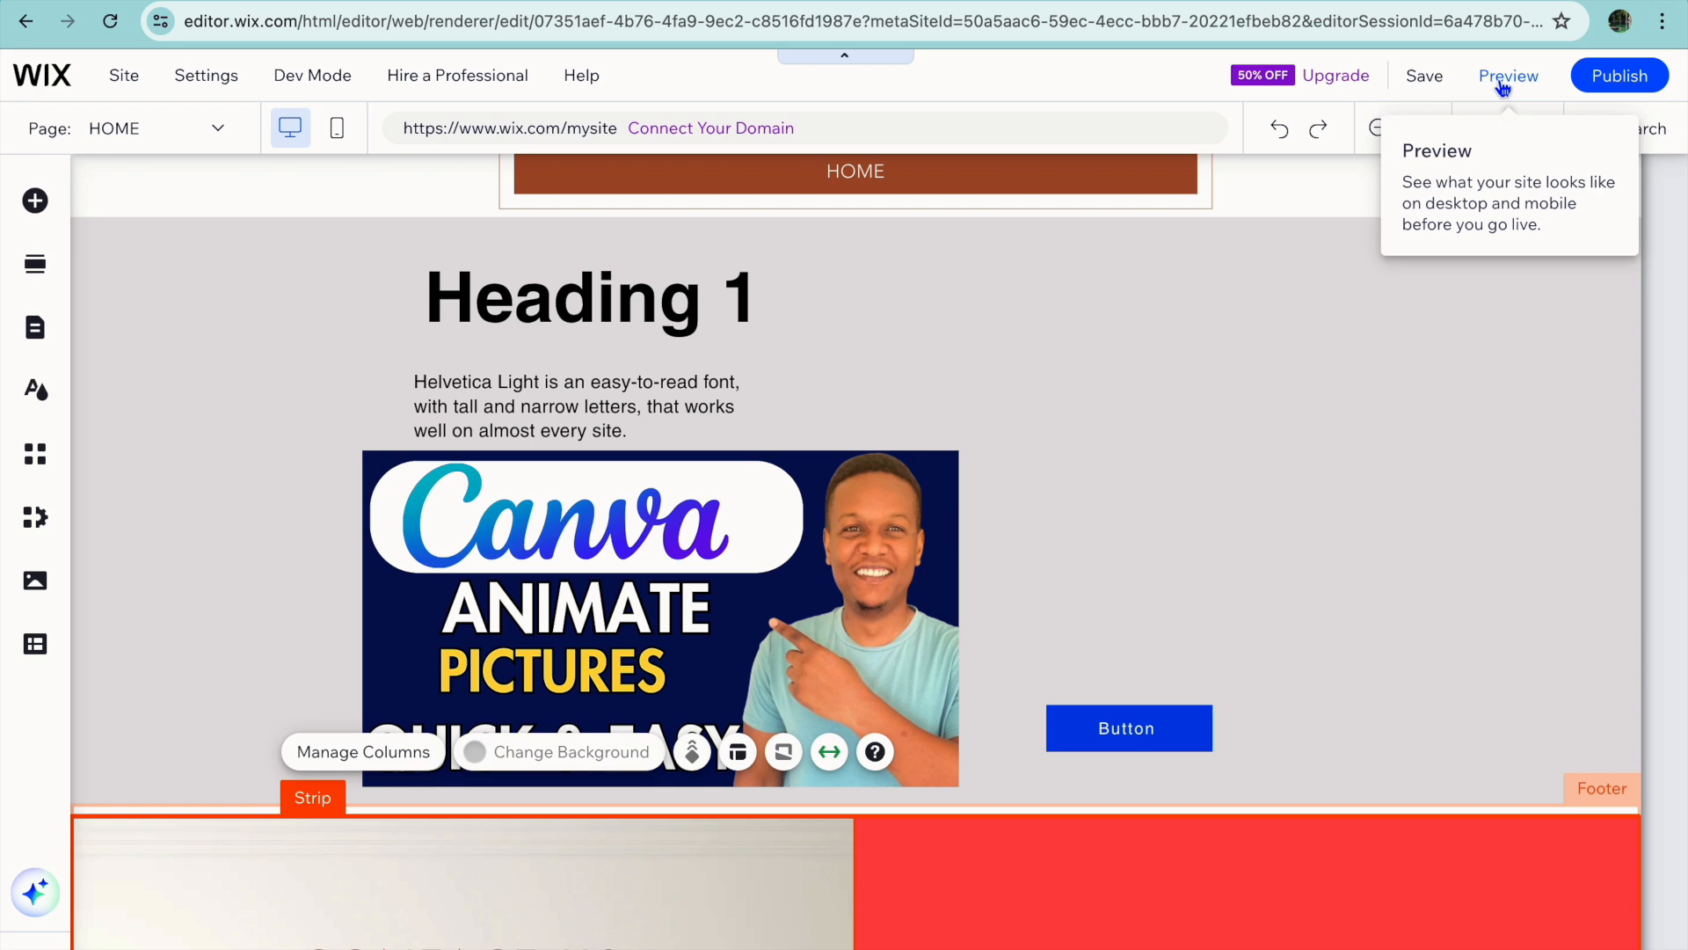
# Preview the site and look over the page from the header menu down to the contact strip in the footer.
pyautogui.click(1501, 84)
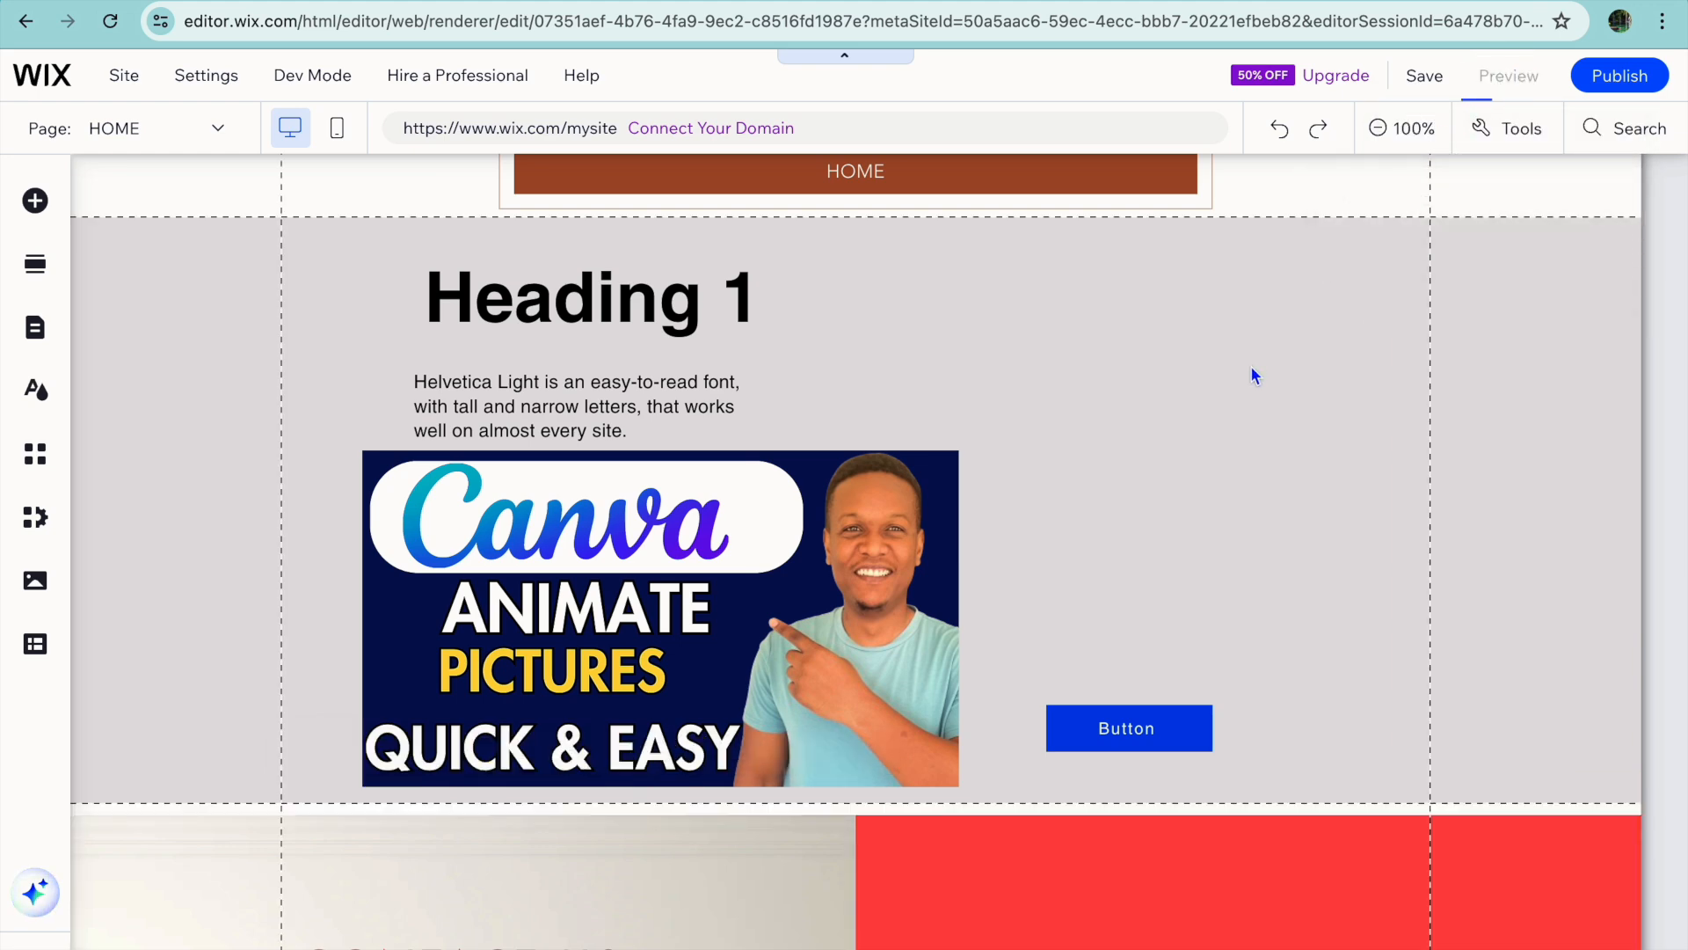
pyautogui.scroll(-6, 1136, 545)
pyautogui.scroll(6, 1136, 545)
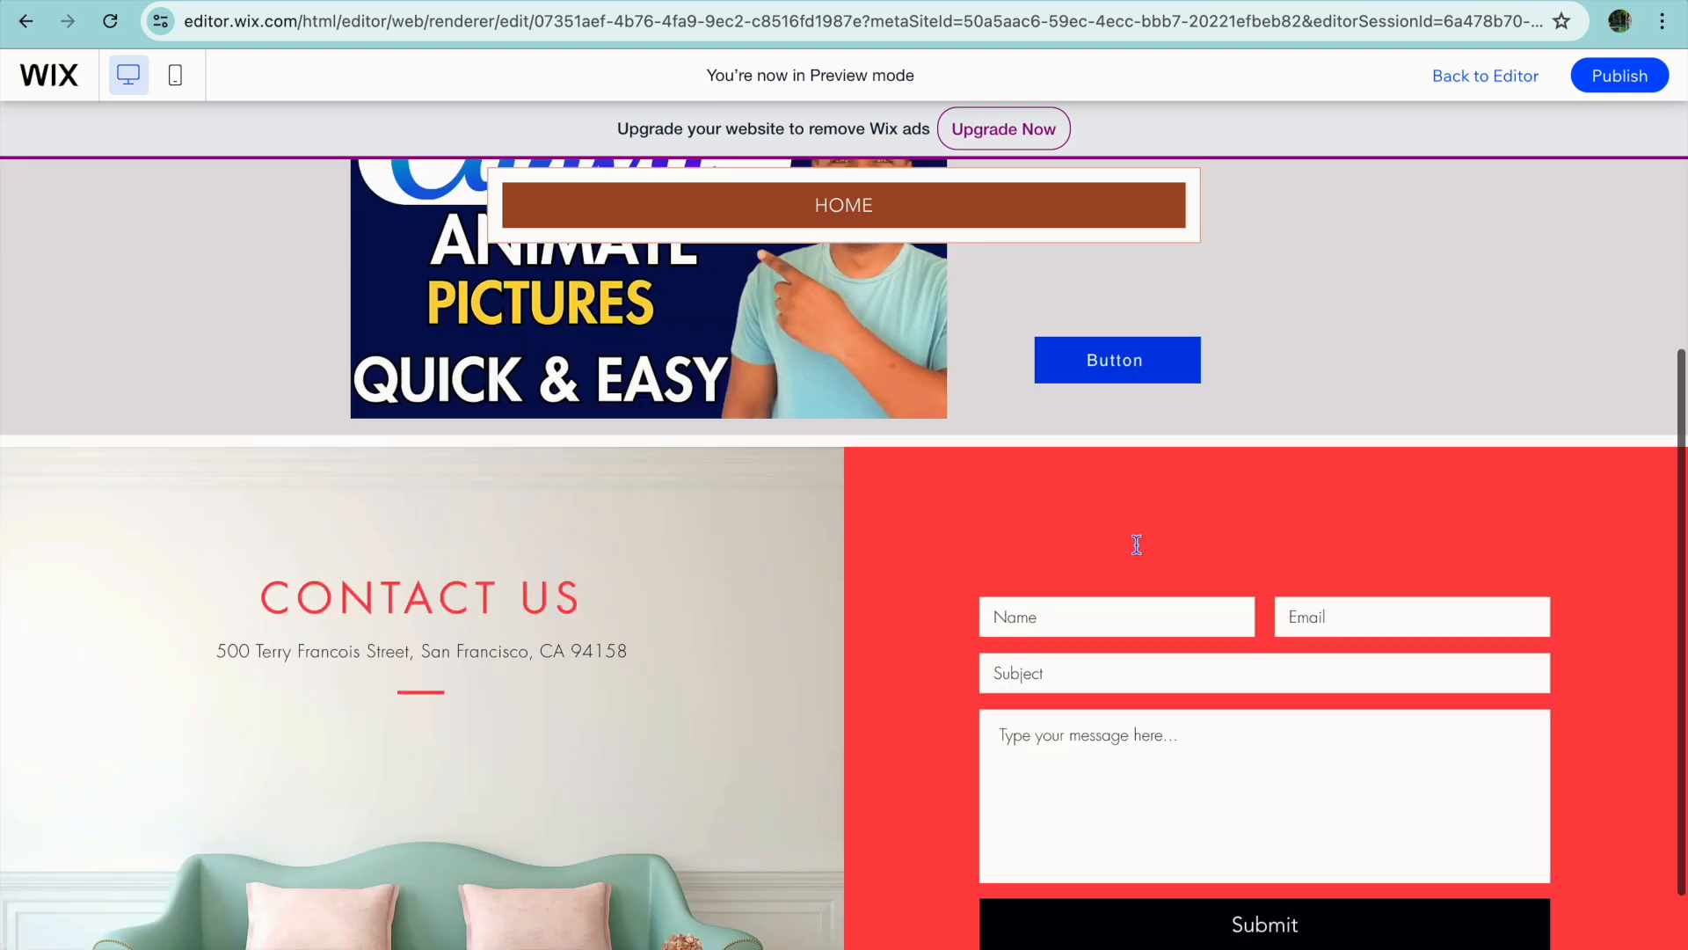